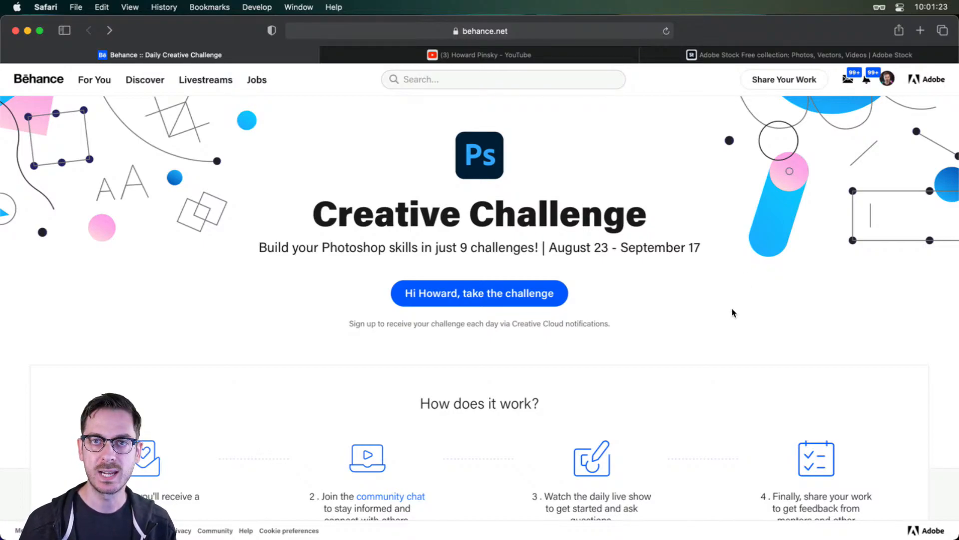
- Review how the Creative Challenge works on its Behance page, and switch to Discord's challenge feedback channel
scroll(183, 433, down, 3)
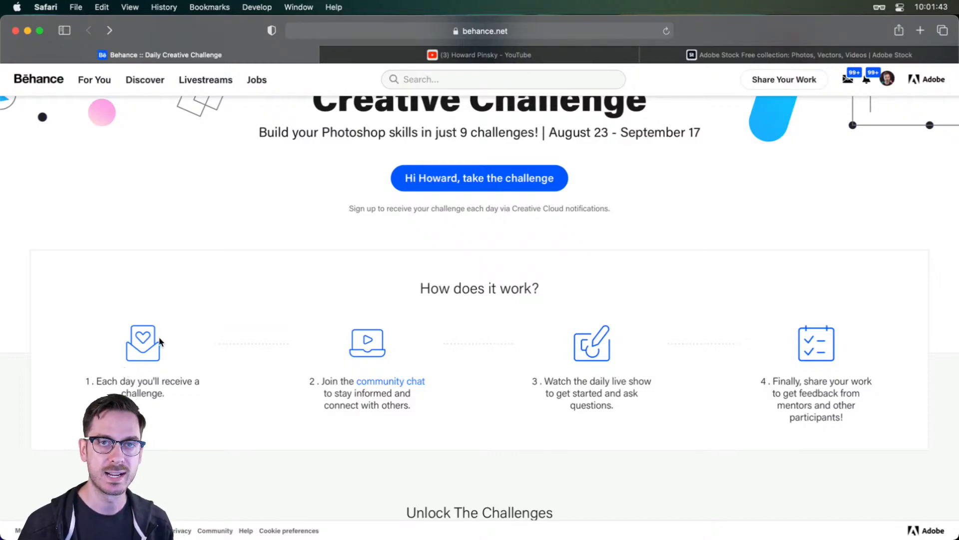
scroll(460, 363, down, 2)
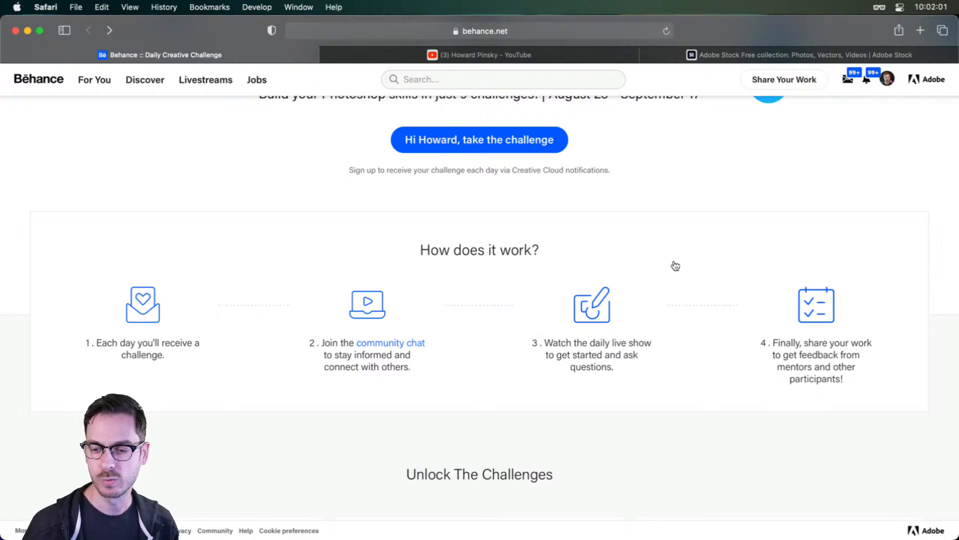
key(super+Tab)
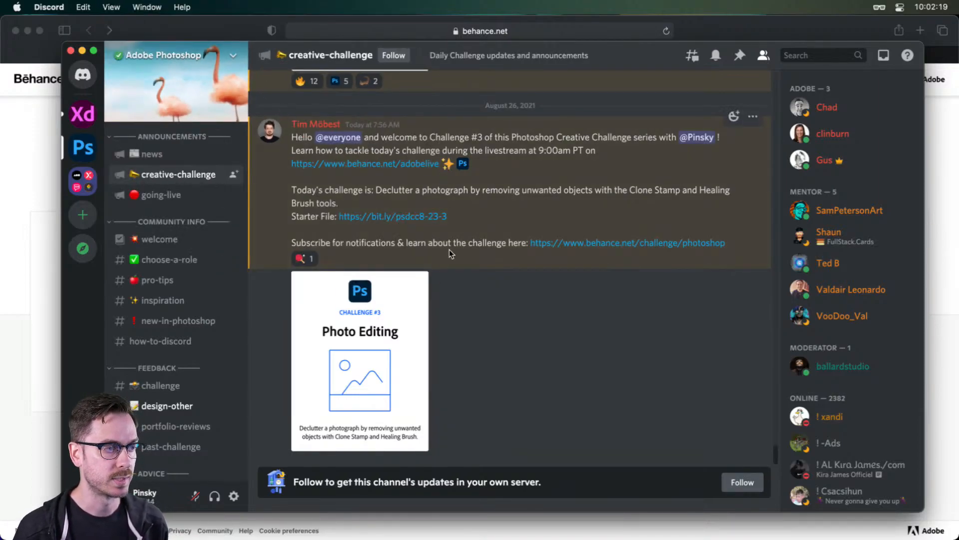
scroll(170, 346, down, 4)
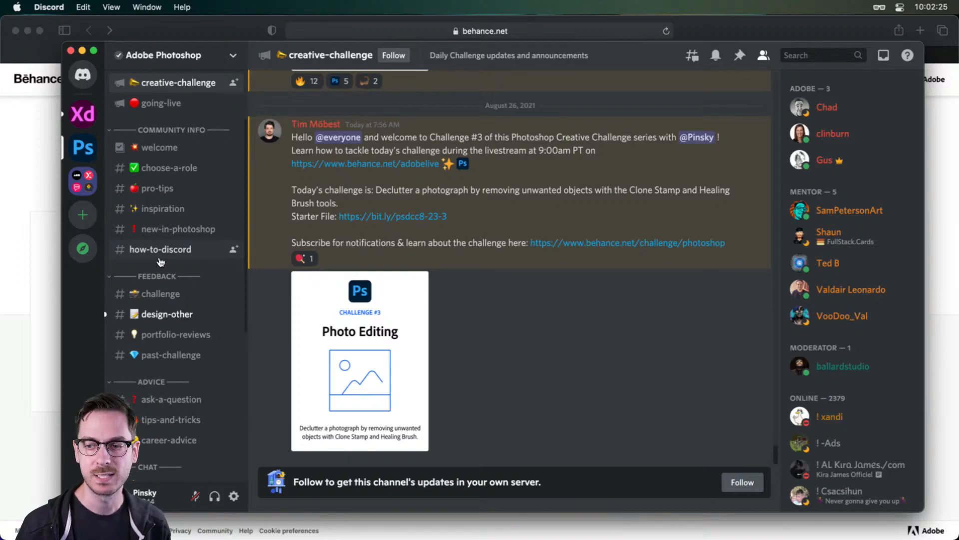
click(137, 295)
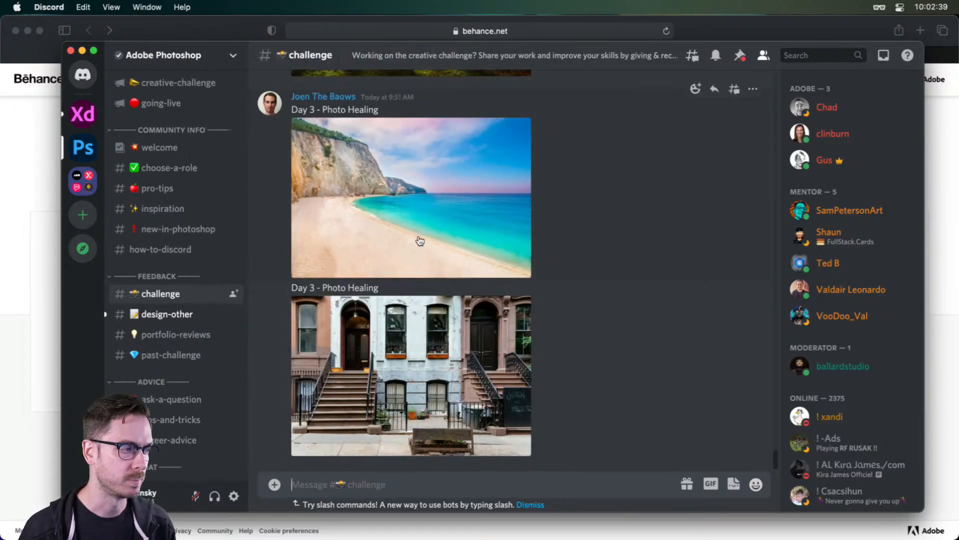
- Browse the participants' submitted images in the challenge channel
scroll(621, 245, up, 7)
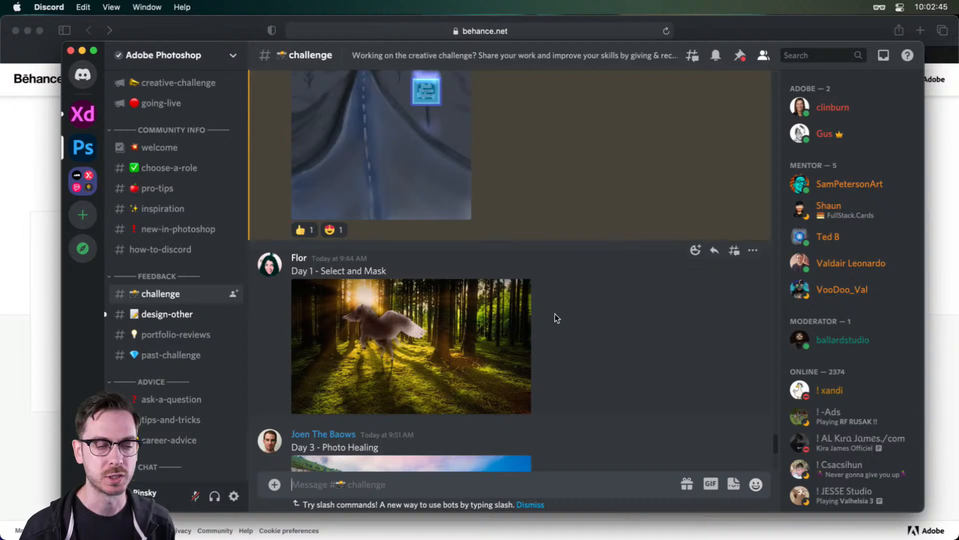
scroll(555, 313, up, 1)
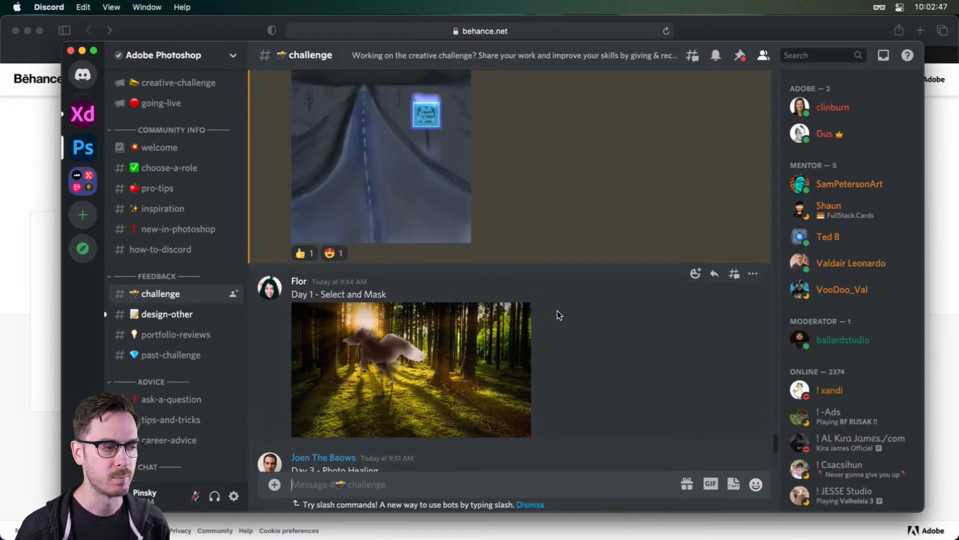
scroll(557, 312, up, 10)
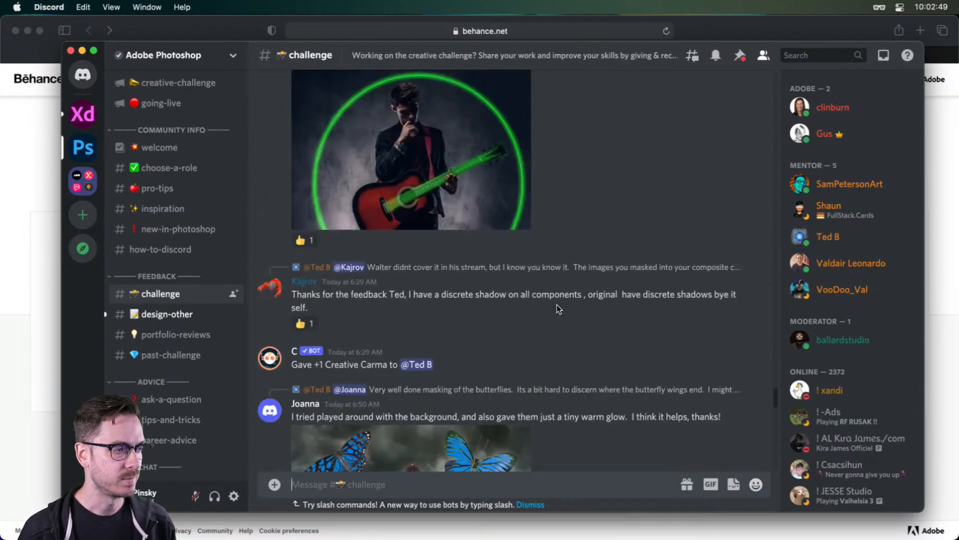
scroll(556, 304, up, 10)
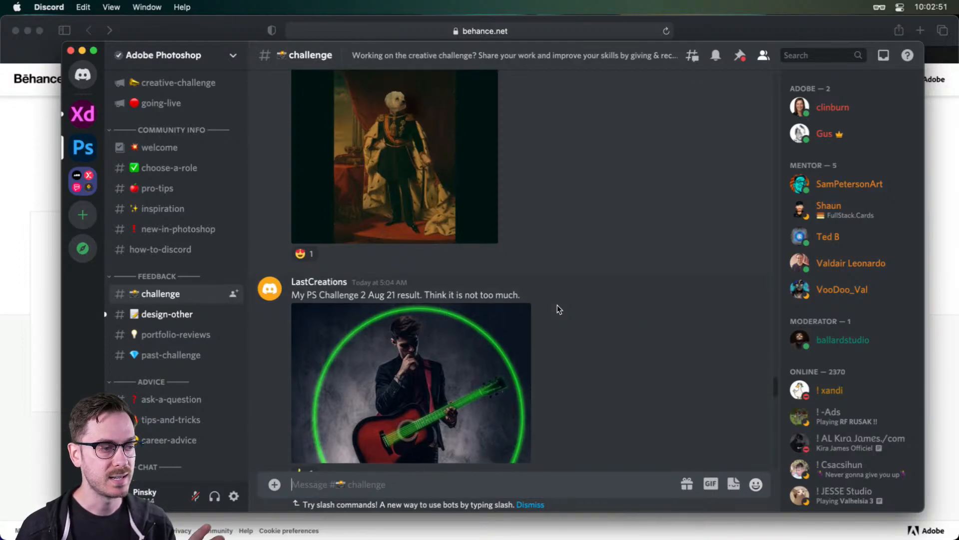
scroll(557, 305, up, 10)
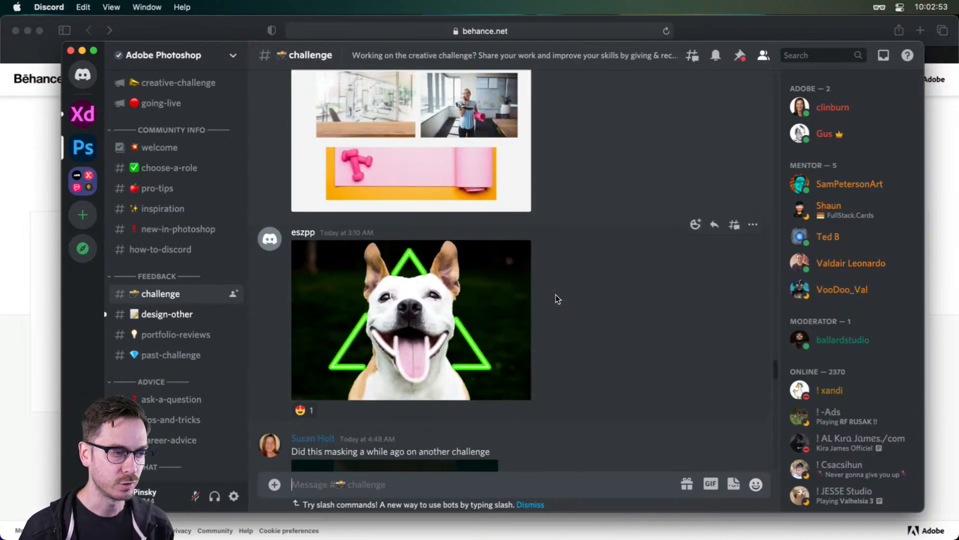
scroll(579, 296, up, 15)
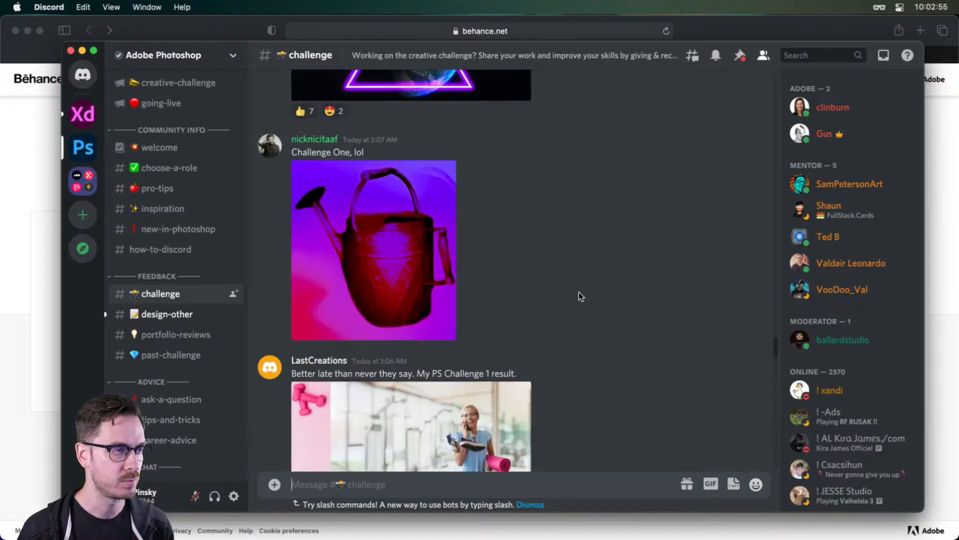
scroll(580, 295, up, 3)
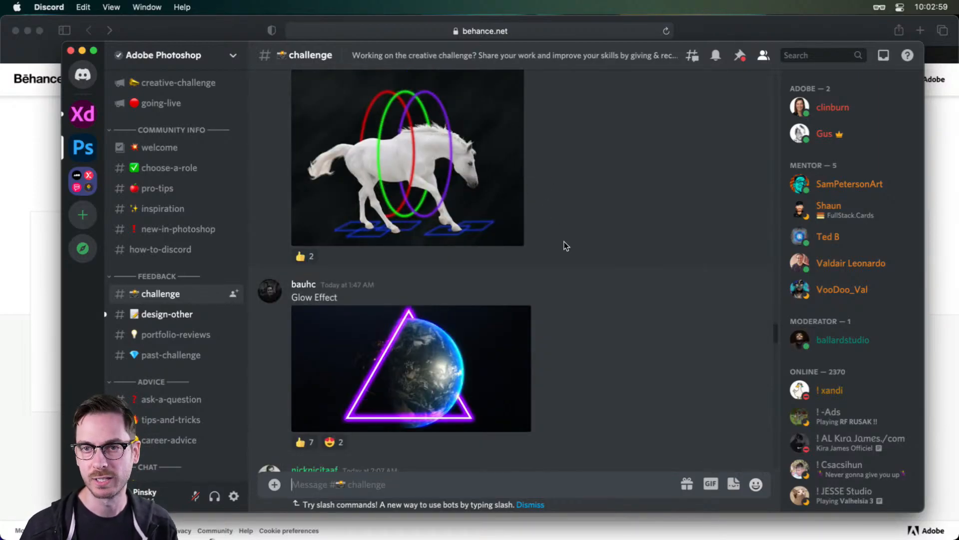
scroll(567, 244, up, 6)
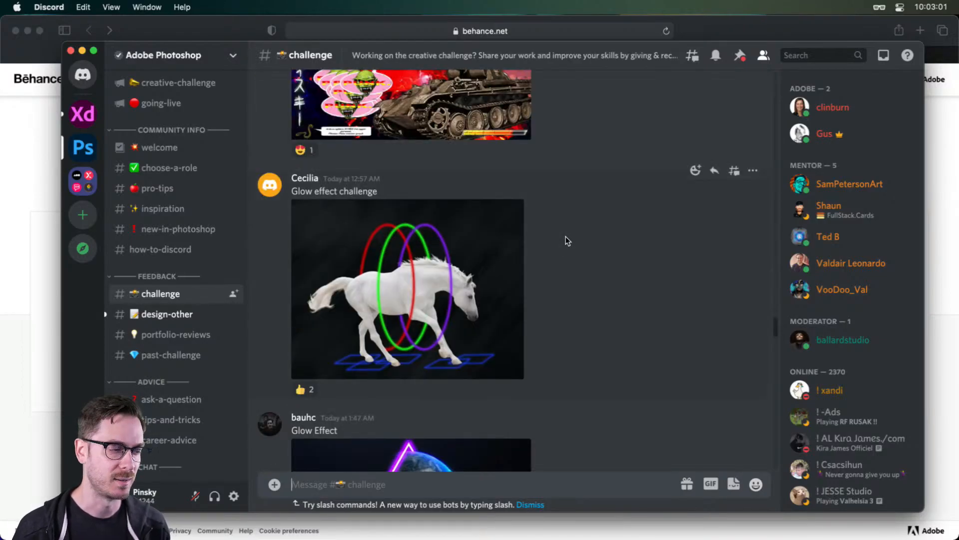
scroll(567, 240, down, 9)
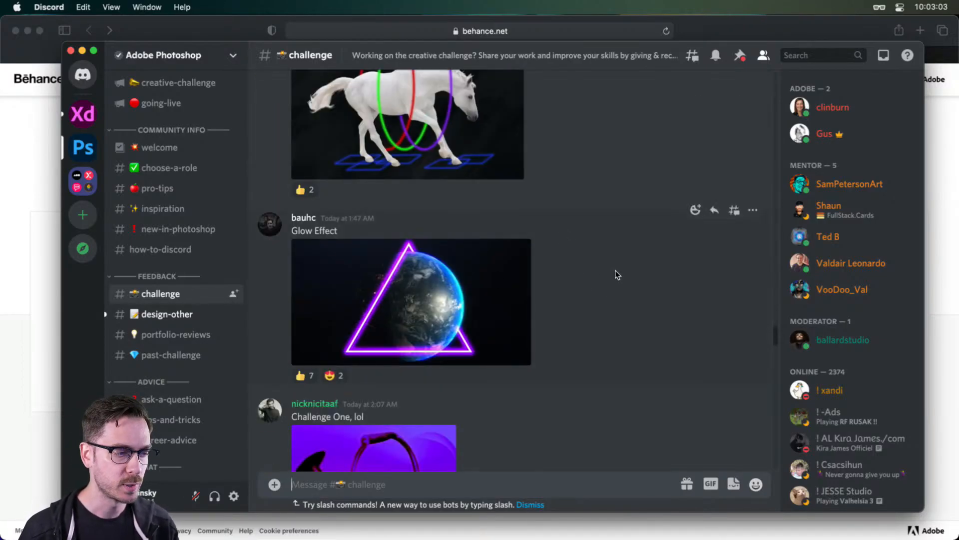
scroll(645, 212, up, 10)
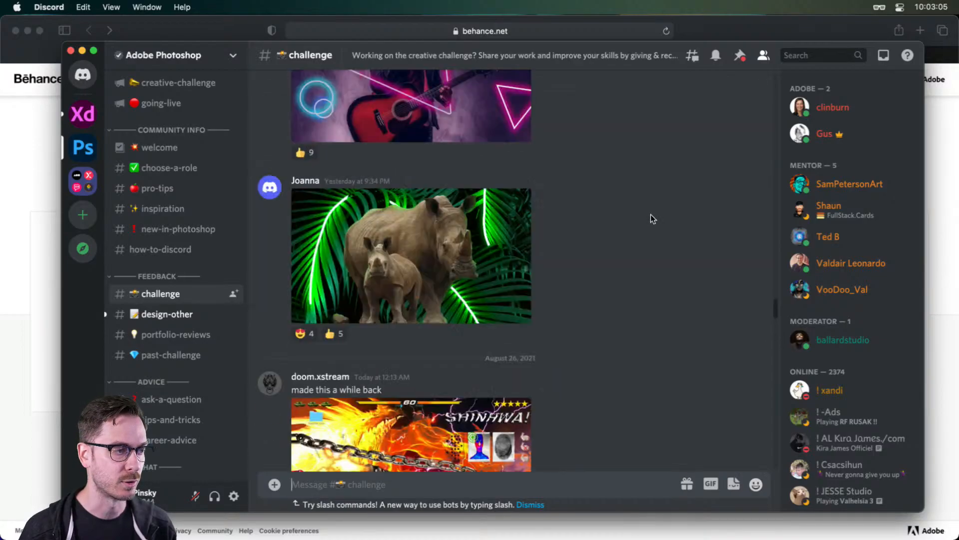
scroll(664, 285, up, 15)
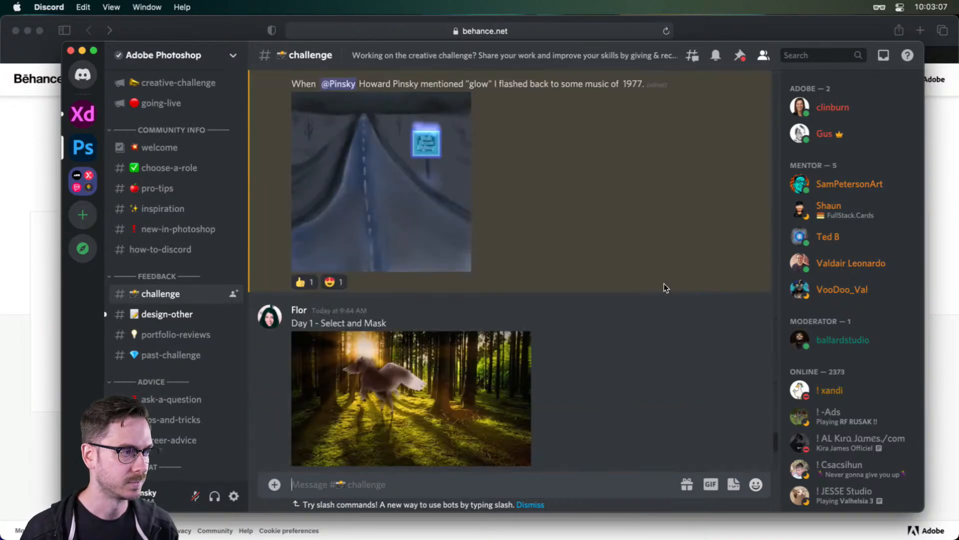
scroll(664, 283, down, 10)
- Switch back to the Behance page in Safari and review the Select & Mask, Glow Effects and Photo Editing challenges
key(super+Tab)
scroll(674, 270, down, 10)
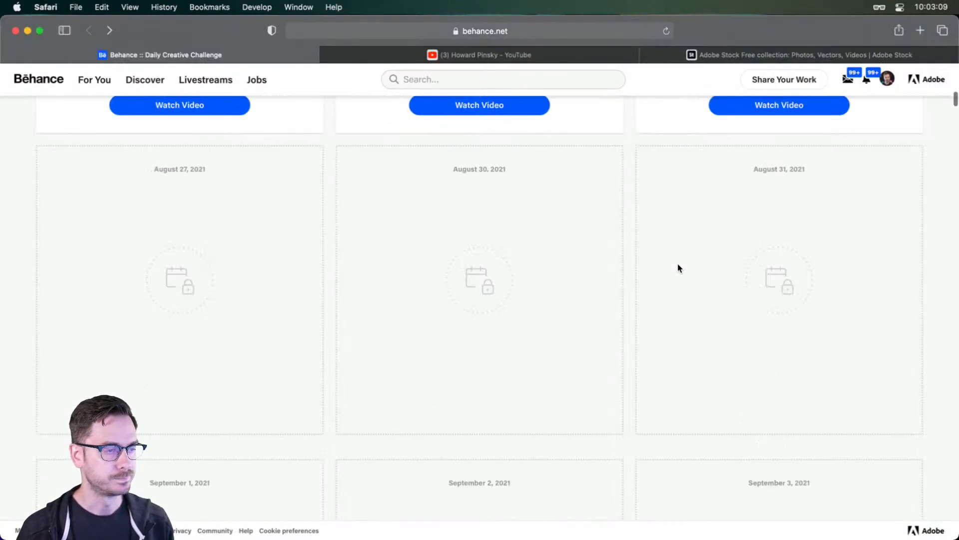
scroll(672, 274, up, 7)
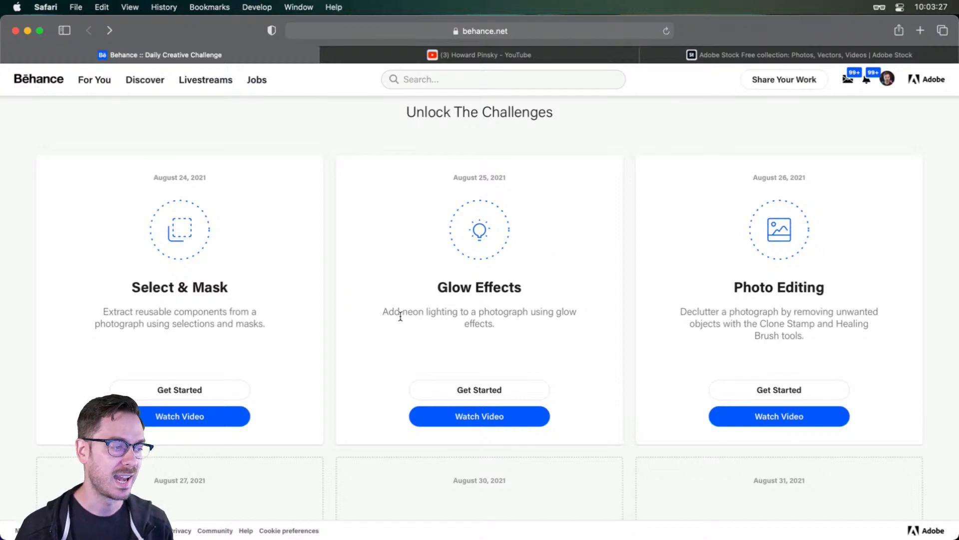
drag(400, 312, 477, 312)
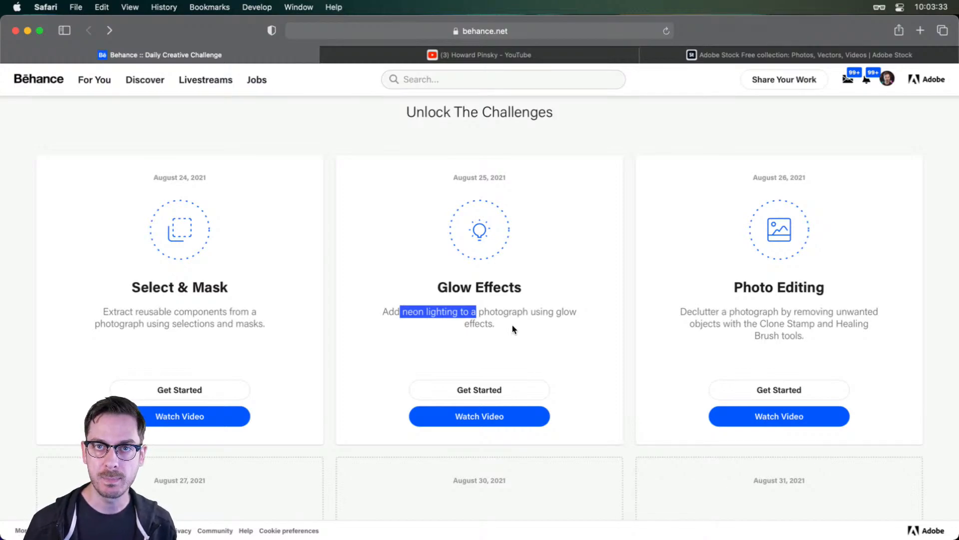
click(663, 326)
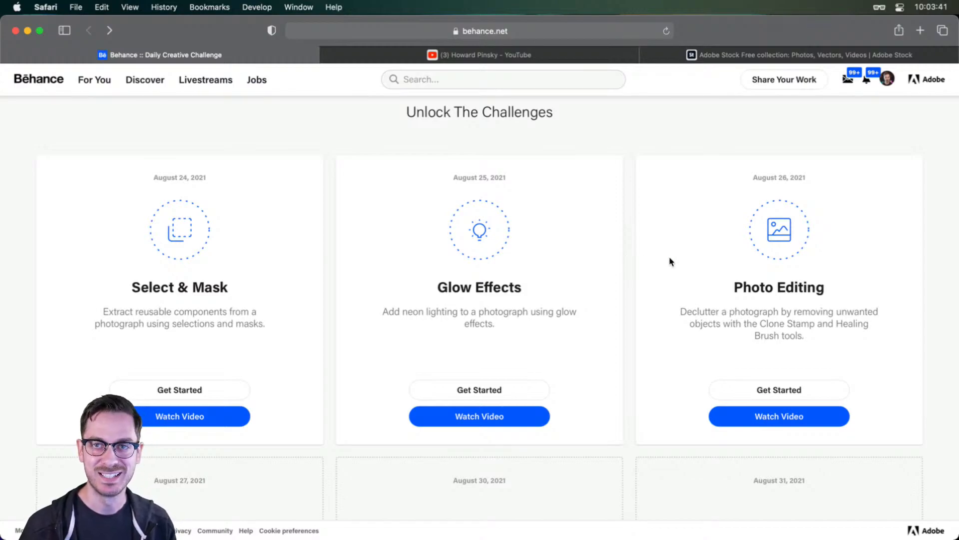
scroll(669, 258, down, 1)
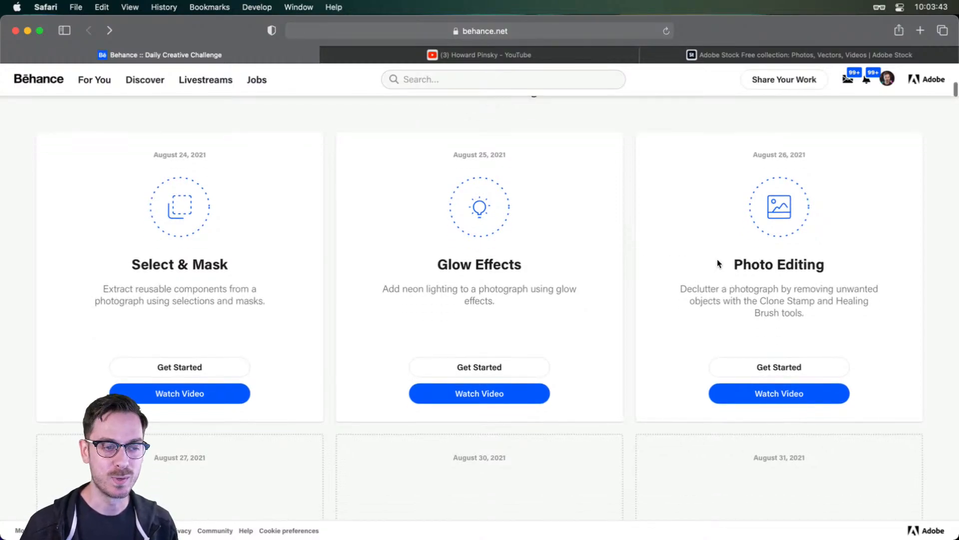
scroll(717, 263, down, 3)
scroll(781, 161, up, 1)
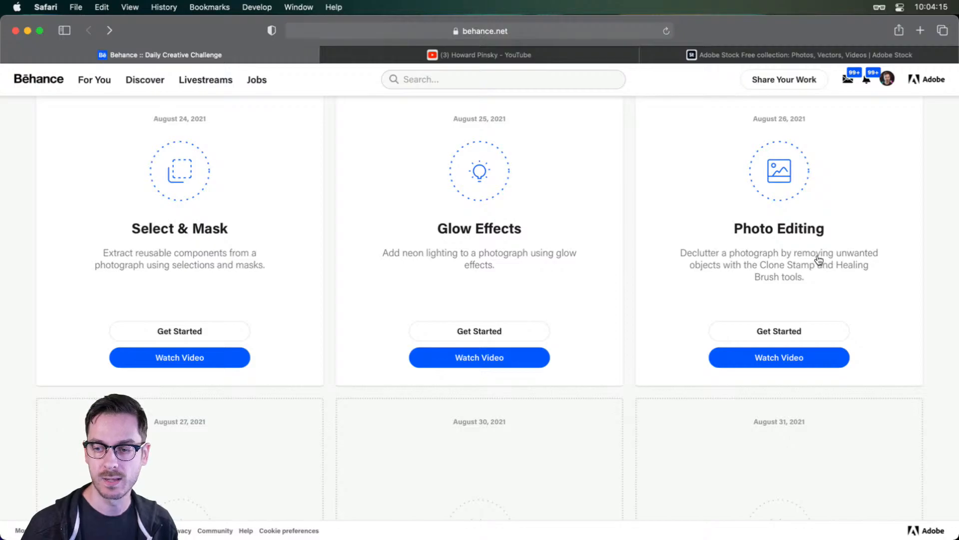
- Switch to Photoshop and read the challenge prompt on the Hello! artboard of 03_photoHealing.psd
key(super+Tab)
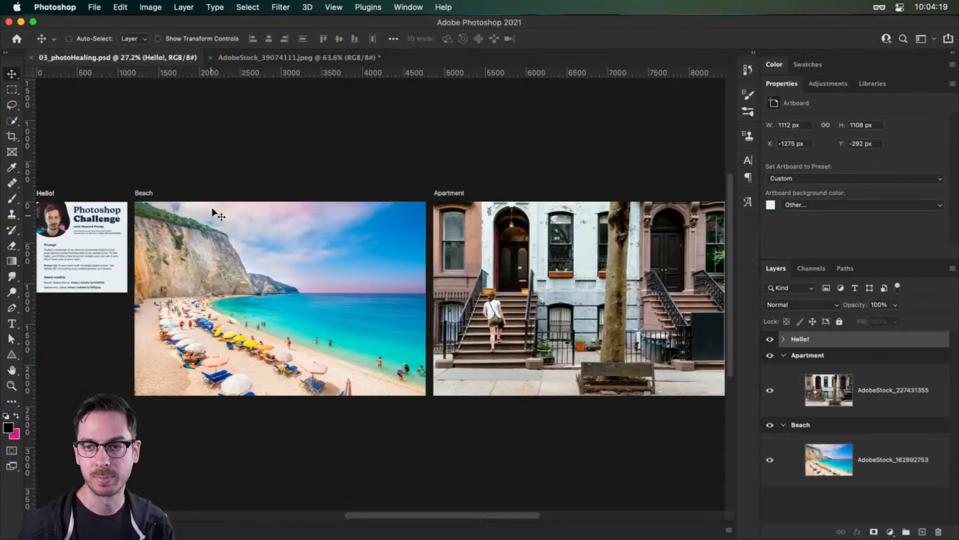
scroll(217, 257, left, 5)
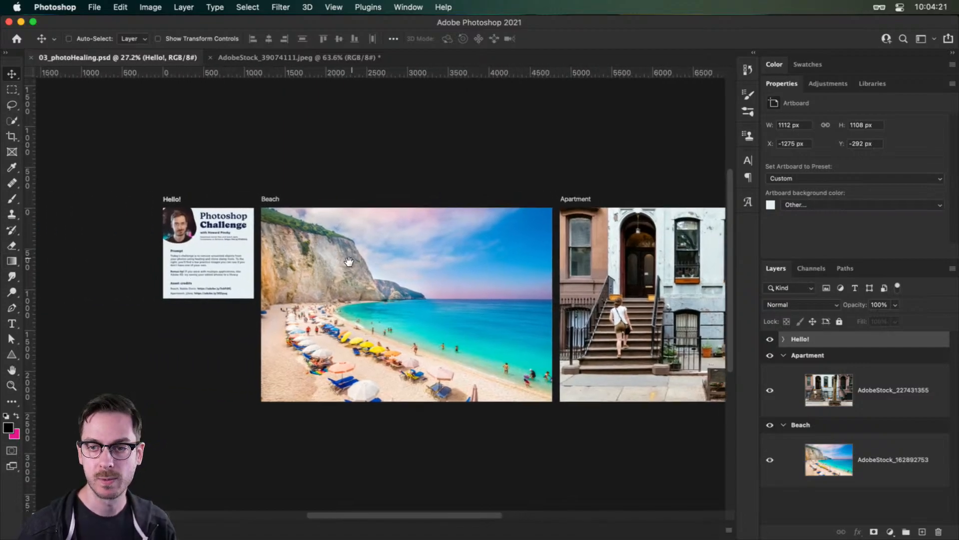
drag(181, 264, 403, 275)
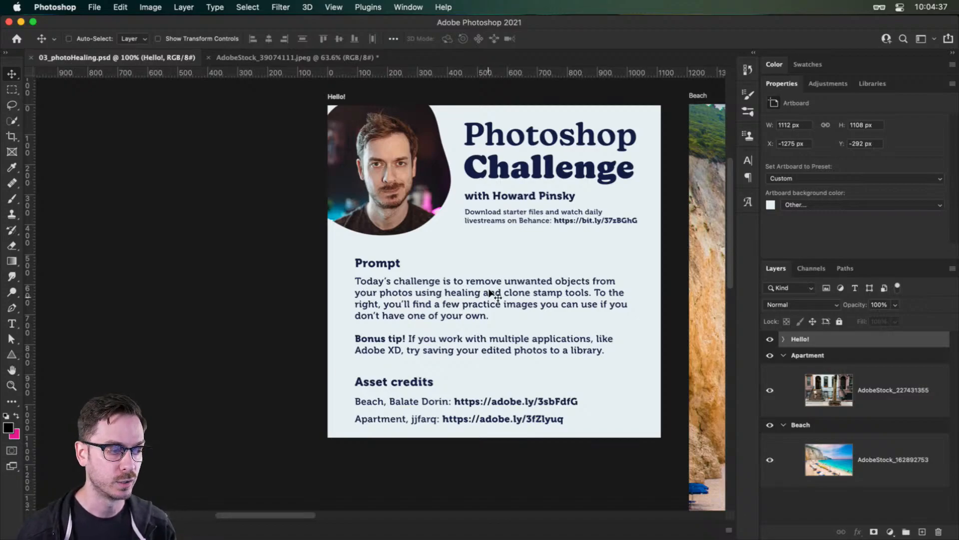
scroll(480, 289, right, 5)
key(super)
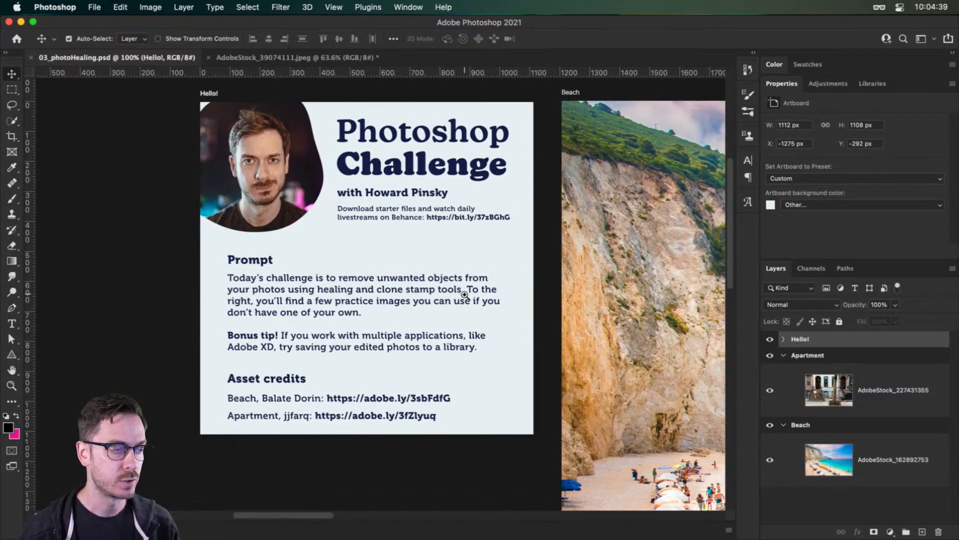
- Examine the practice photos on the Beach and Apartment artboards
super+click(457, 291)
alt+super+click(456, 291)
alt+super+click(457, 291)
drag(458, 285, 245, 221)
key(super+minus)
key(super+minus)
drag(557, 309, 429, 287)
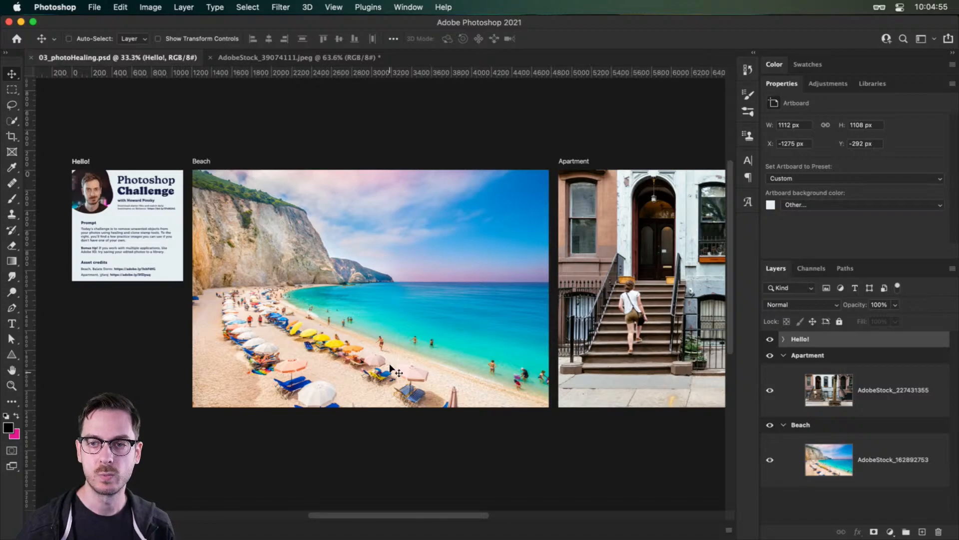
key(super)
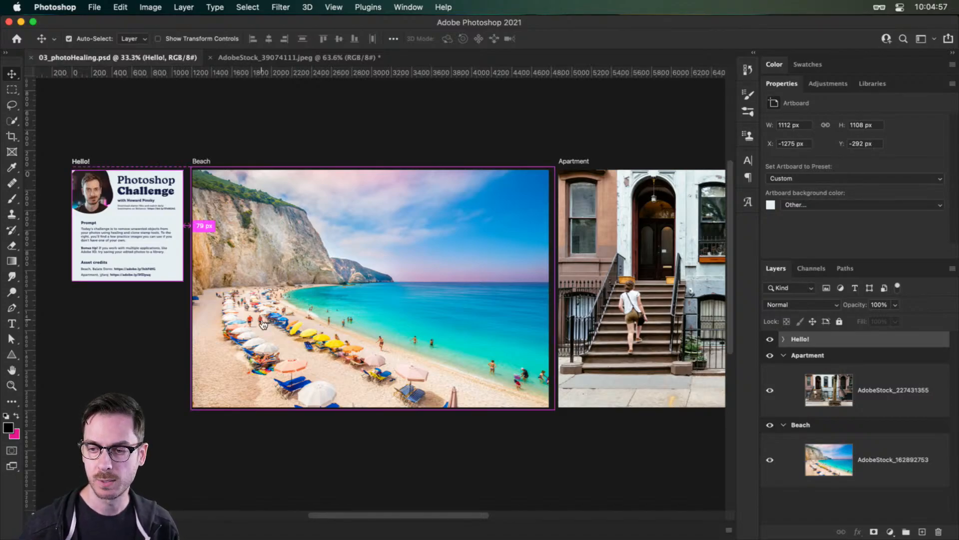
- Switch to Adobe Stock in Safari, search the free collection for "beach" and locate the cliffside beach photo with umbrellas
key(super+Tab)
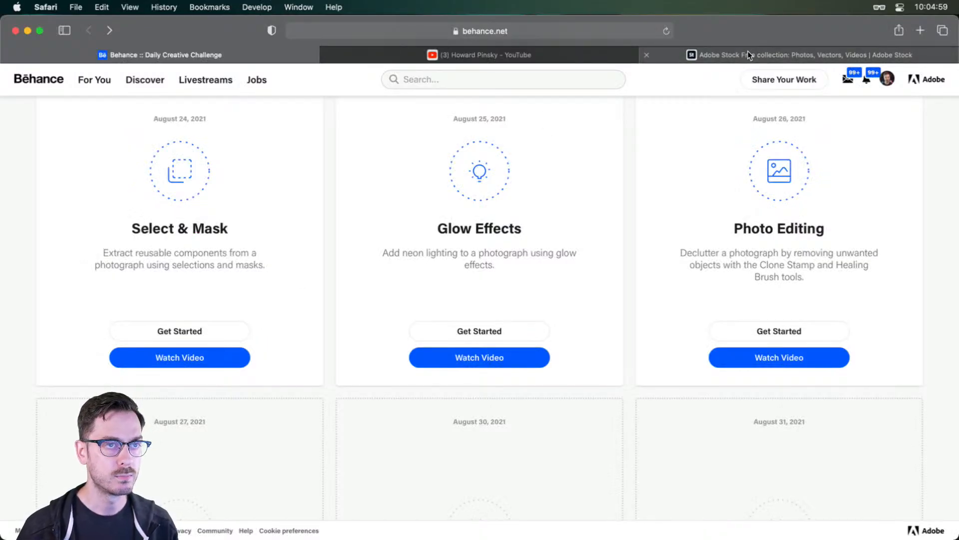
mouse_move(748, 52)
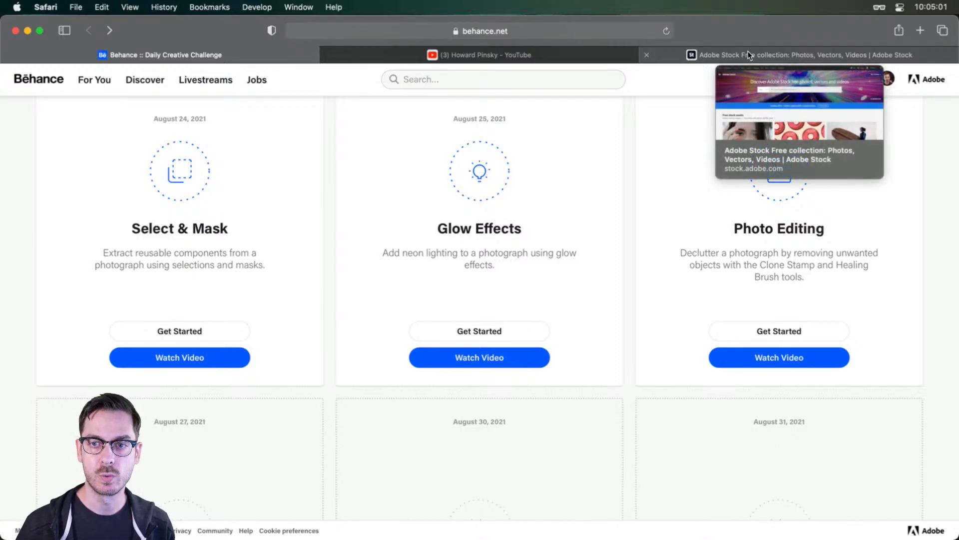
click(749, 55)
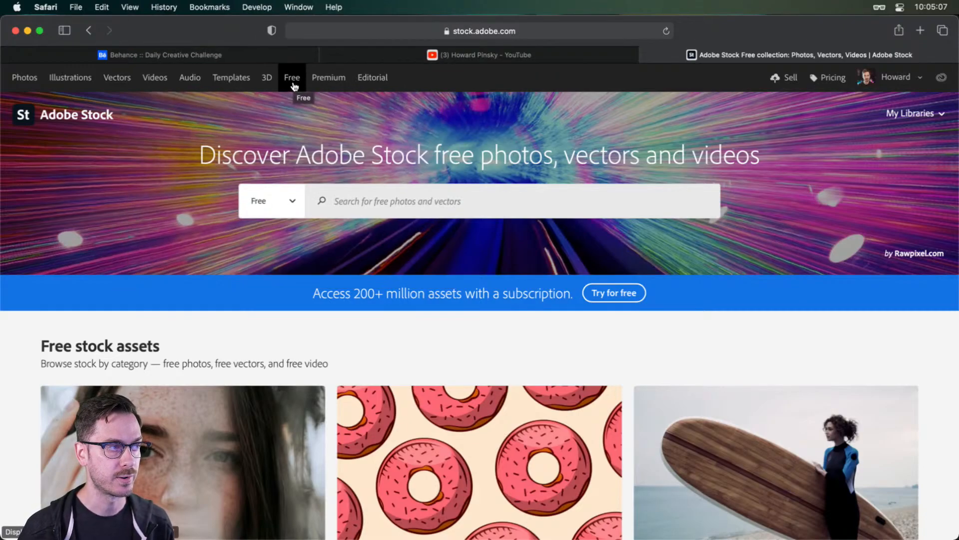
click(462, 201)
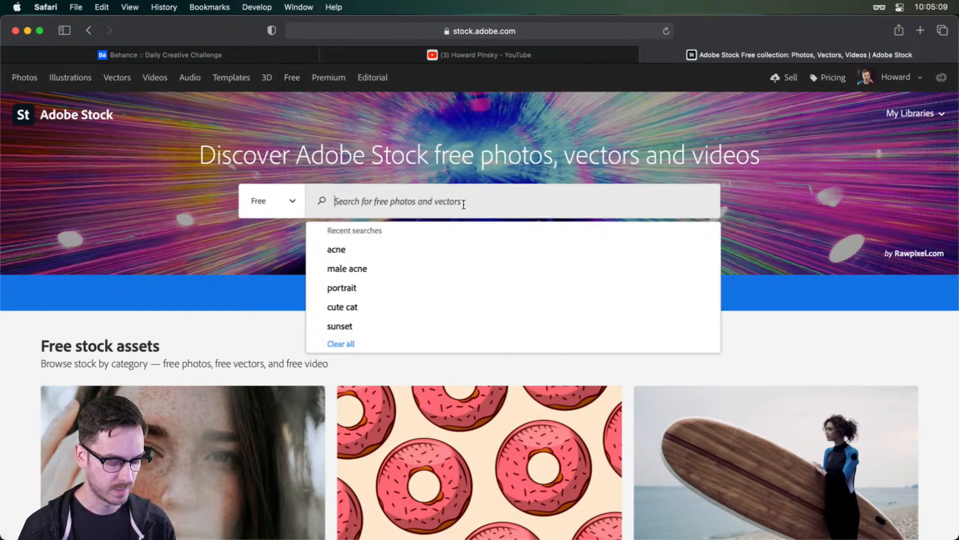
text(beach)
key(Return)
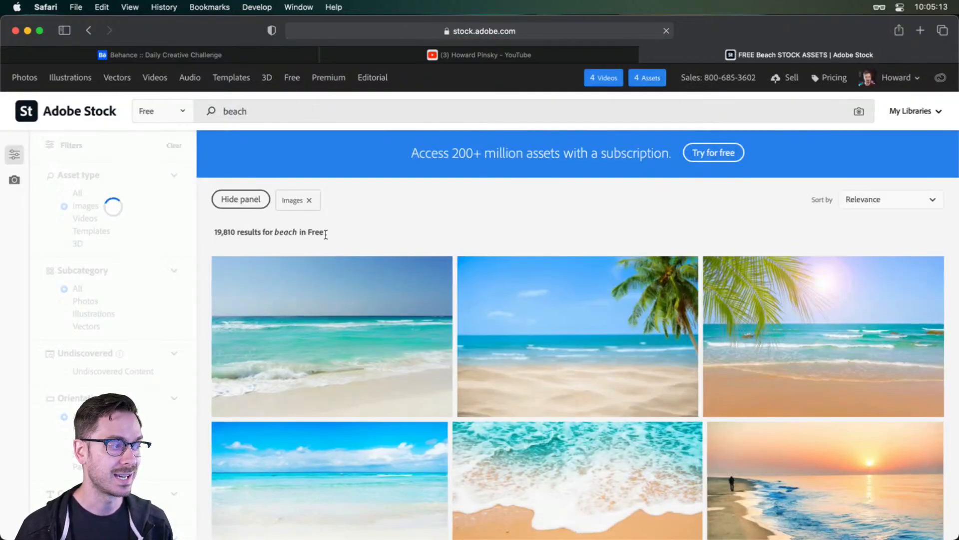
scroll(483, 189, down, 10)
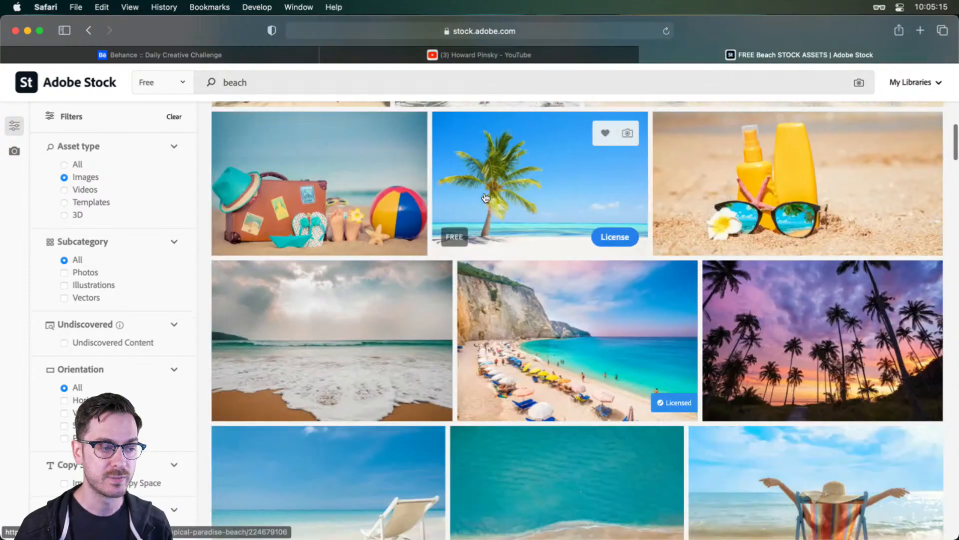
mouse_move(636, 379)
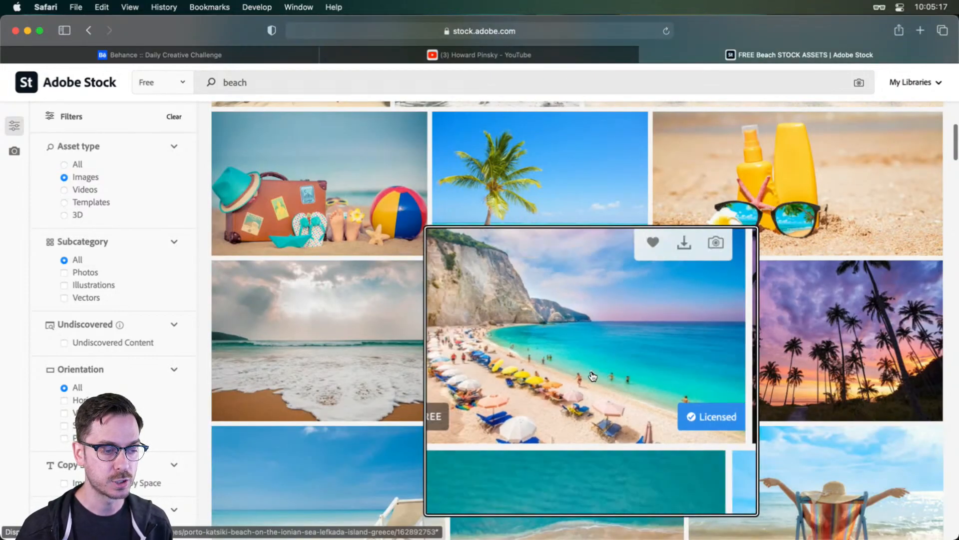
- Browse the beach results on Adobe Stock and view the YouTube channel's videos and the Behance challenge page
scroll(587, 376, up, 1)
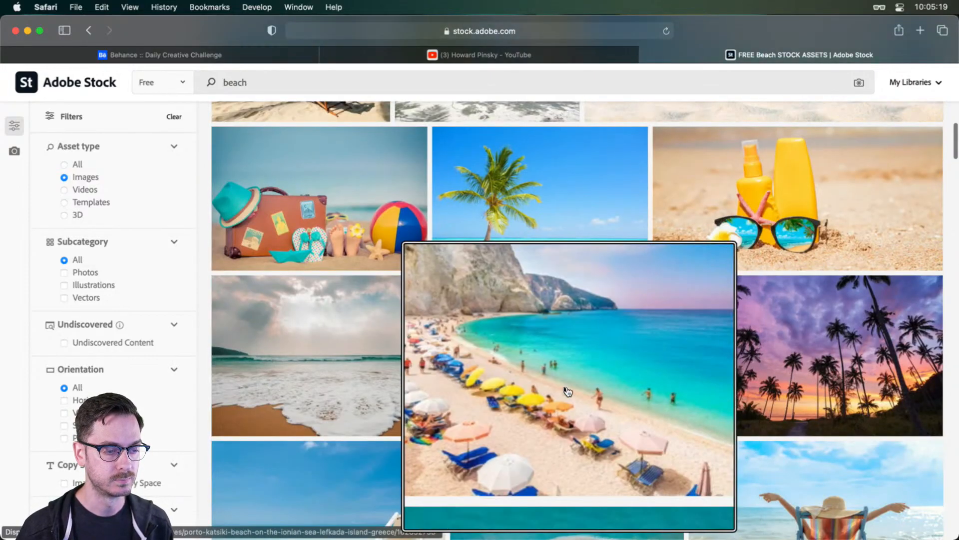
scroll(557, 377, down, 7)
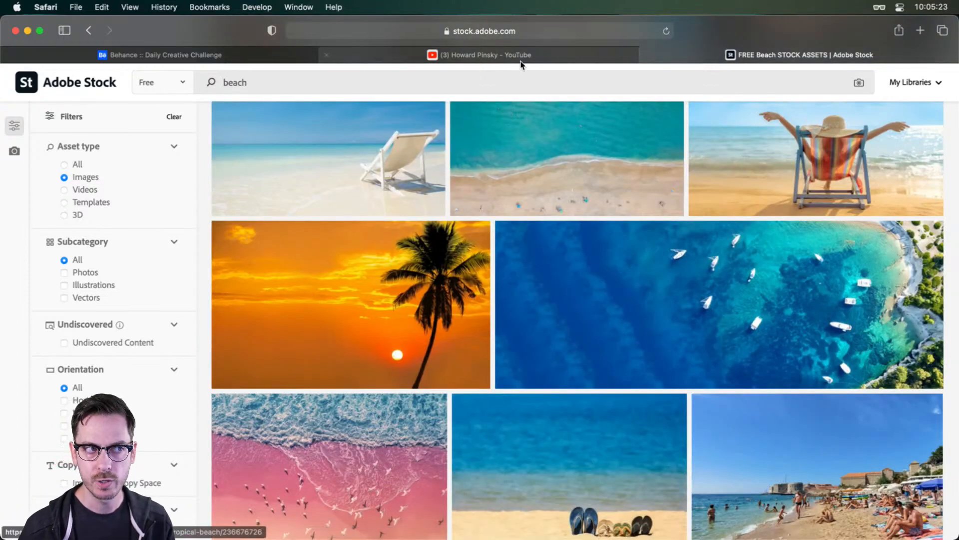
mouse_move(525, 55)
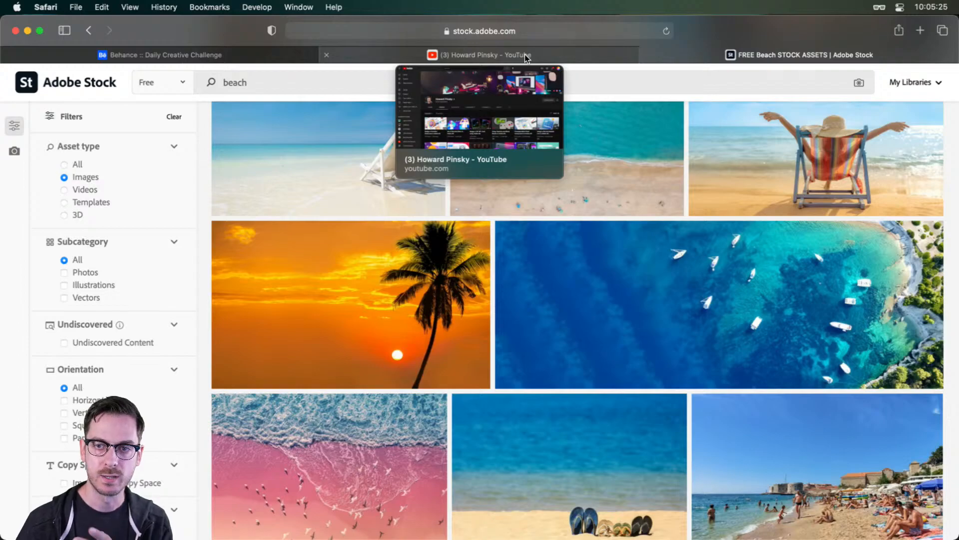
click(525, 54)
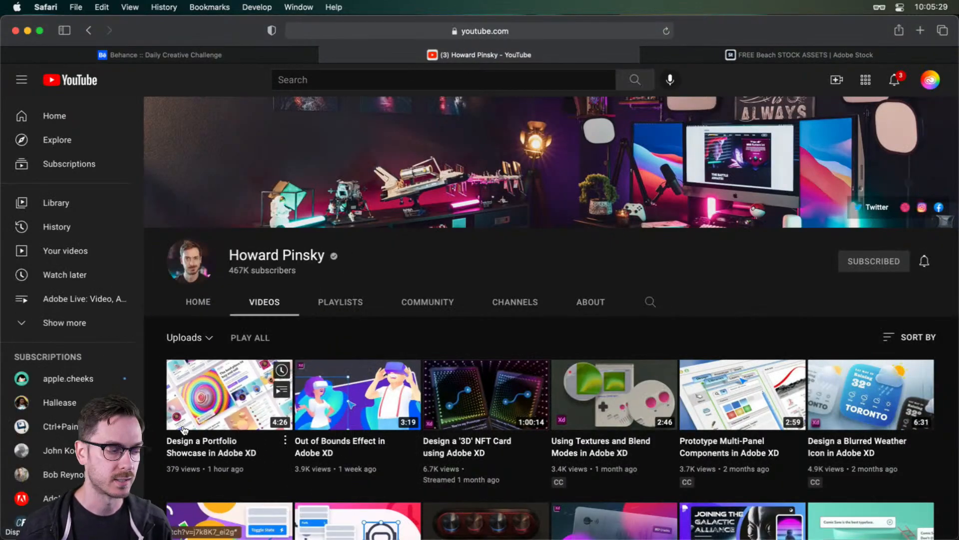
click(176, 50)
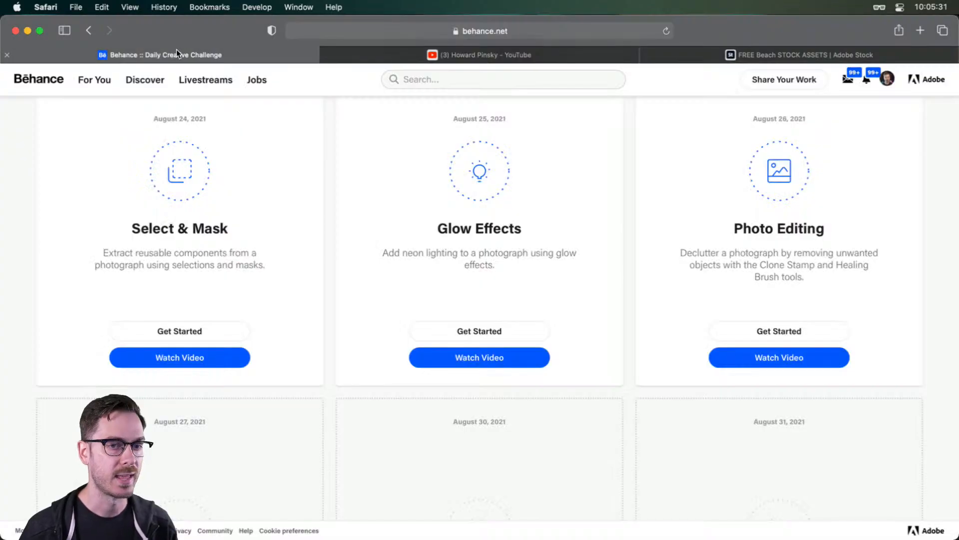
- Switch to Photoshop to inspect the crowded beach photo, and compare it with the Day 3 Photo Healing submissions in Discord's challenge channel
key(super+Tab)
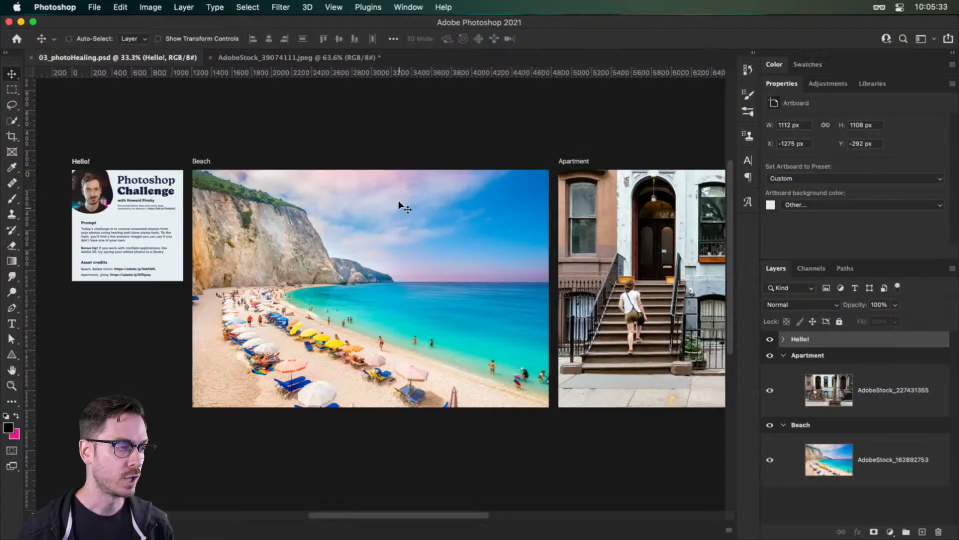
drag(318, 246, 394, 228)
super+click(403, 326)
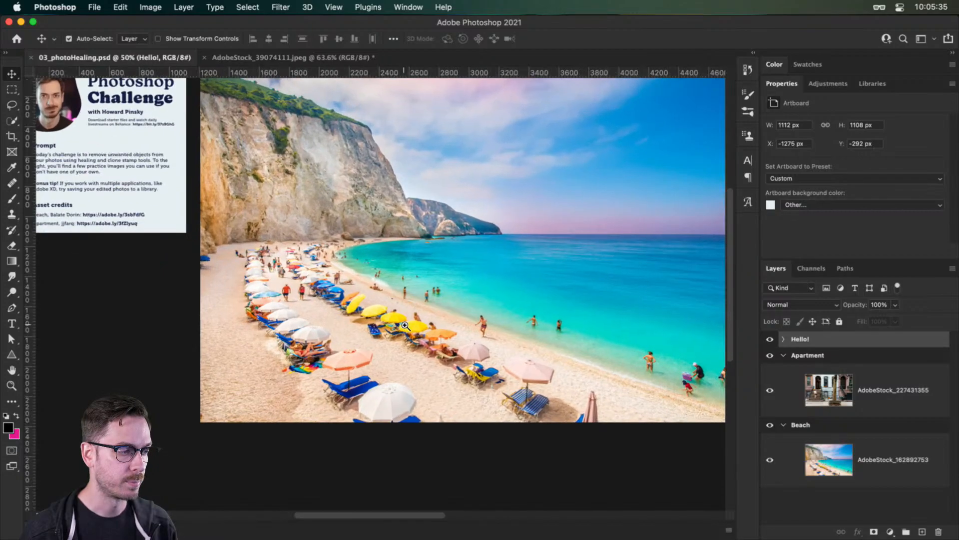
drag(453, 327, 423, 368)
super+click(392, 355)
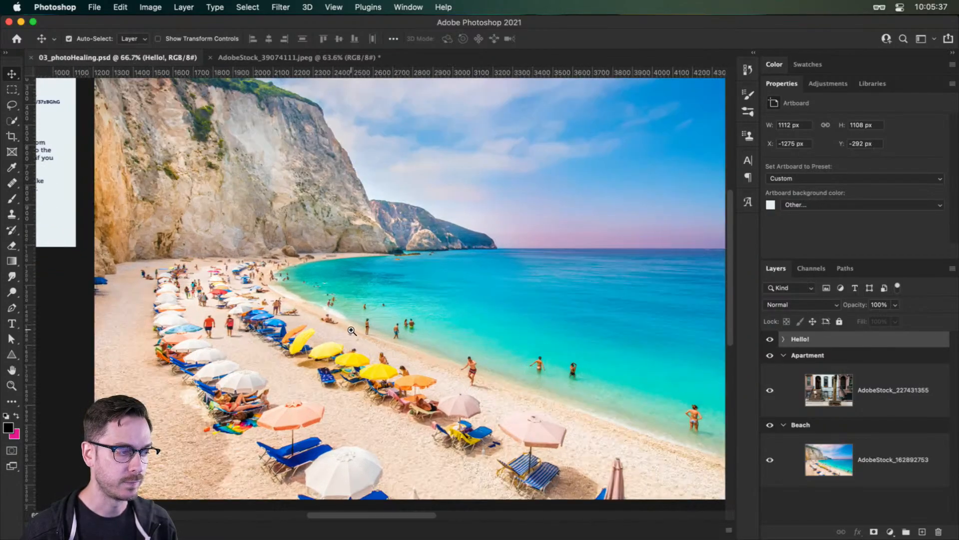
drag(352, 329, 394, 324)
key(super)
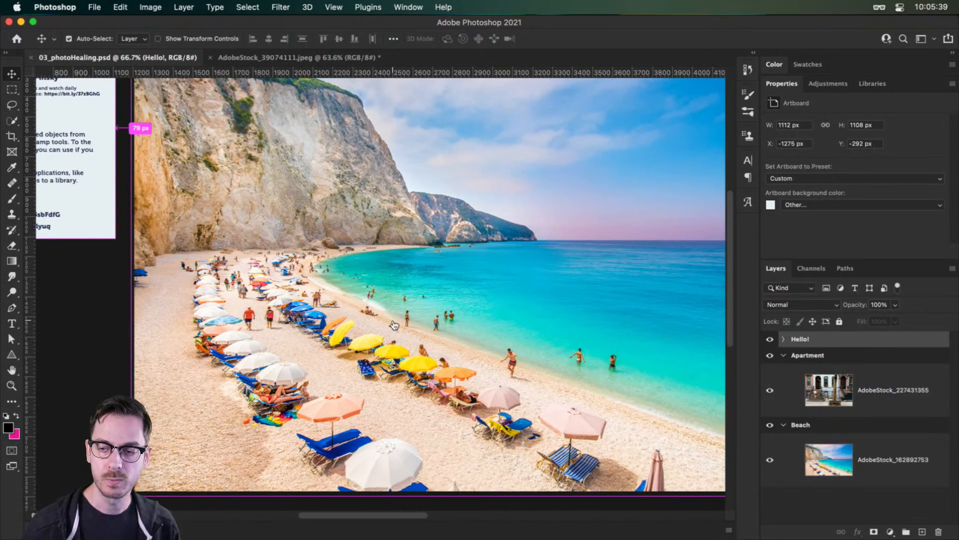
key(super+Tab)
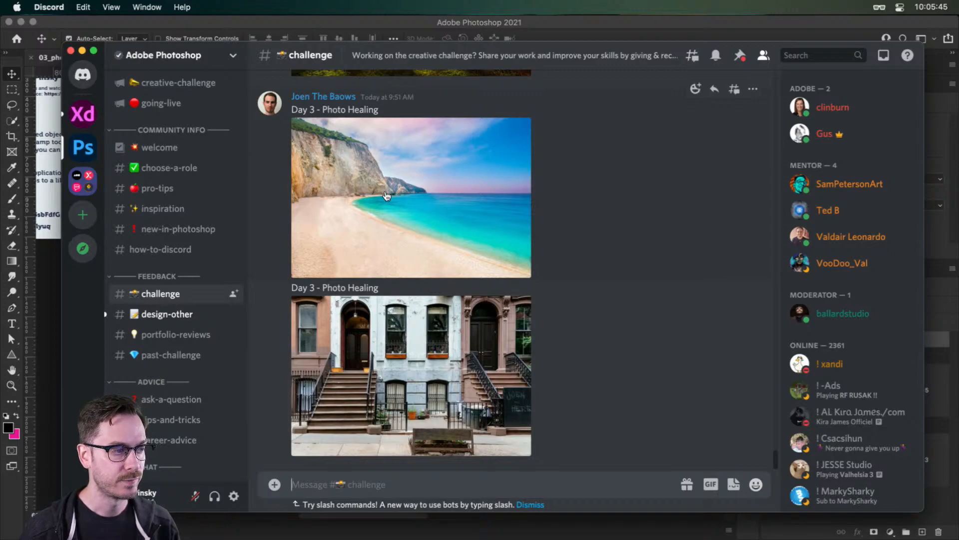
- Switch back to Photoshop and select the AdobeStock_162892753 layer in the Beach artboard
key(super+Tab)
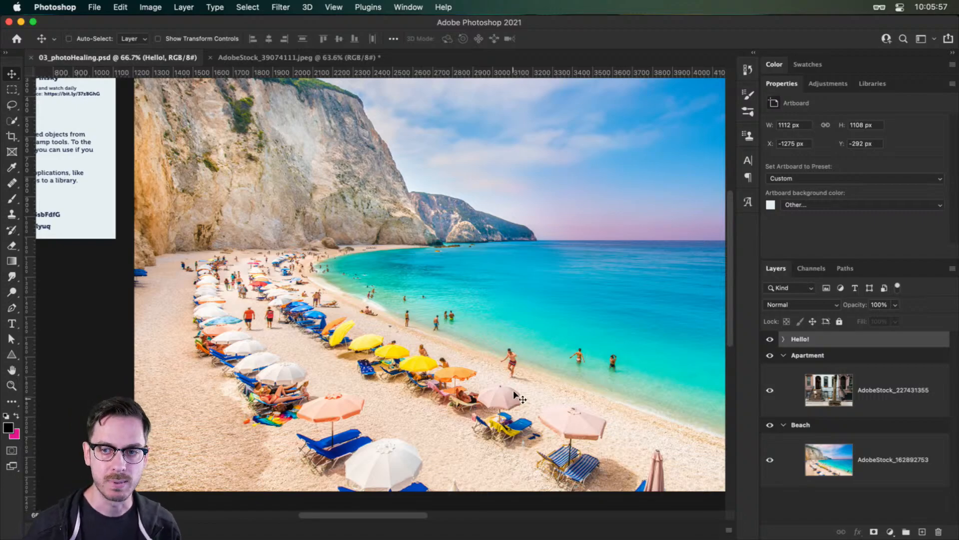
drag(543, 369, 514, 344)
drag(582, 315, 620, 343)
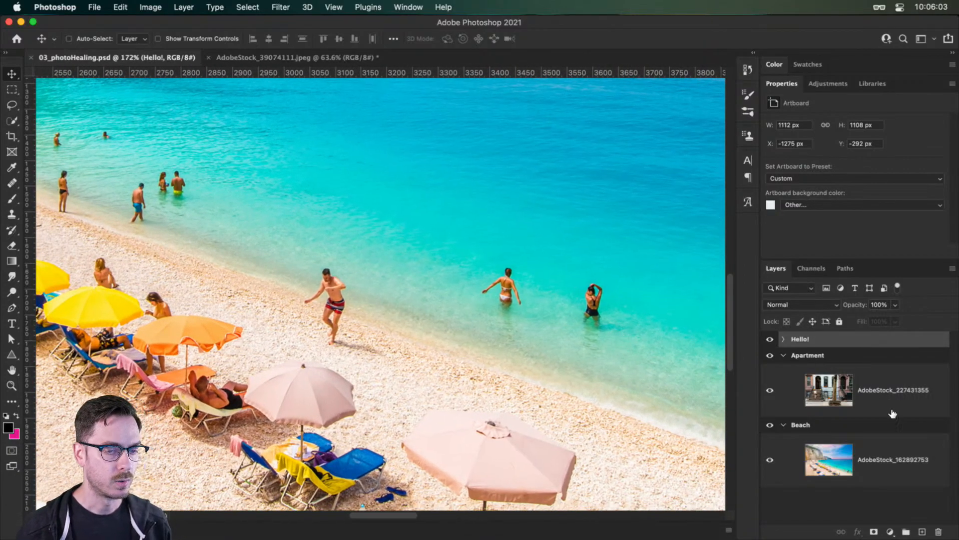
click(910, 446)
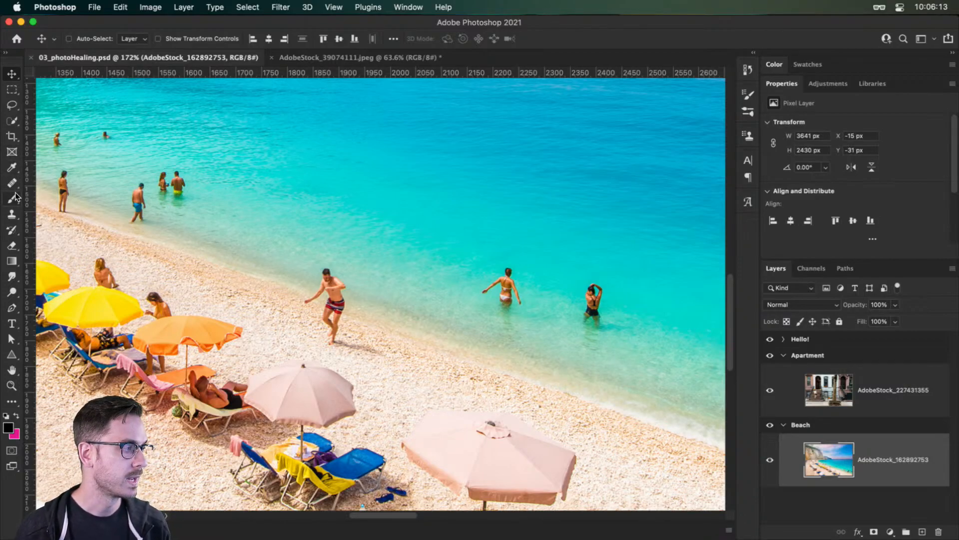
- Review the variants and options of the Clone Stamp, Eyedropper, Quick Selection and Healing Brush tools
click(13, 215)
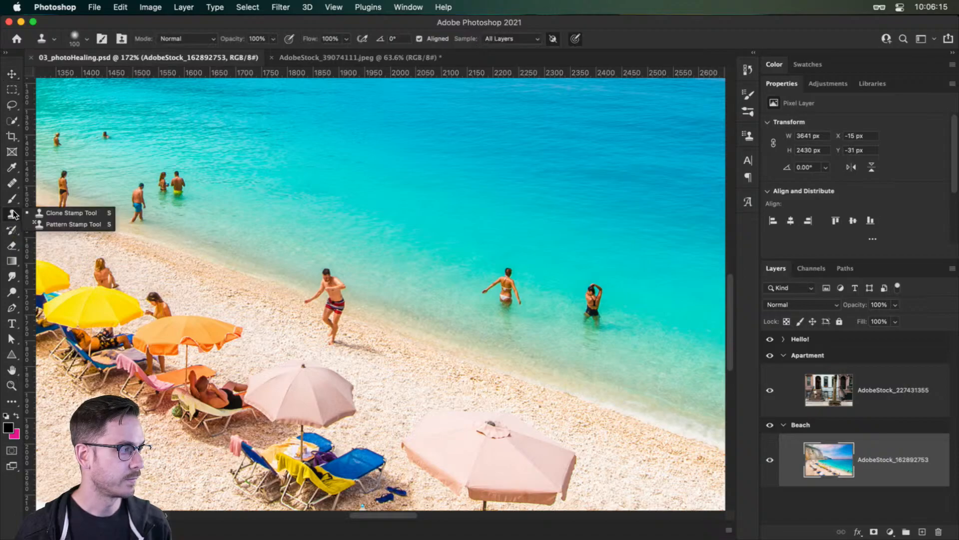
click(13, 214)
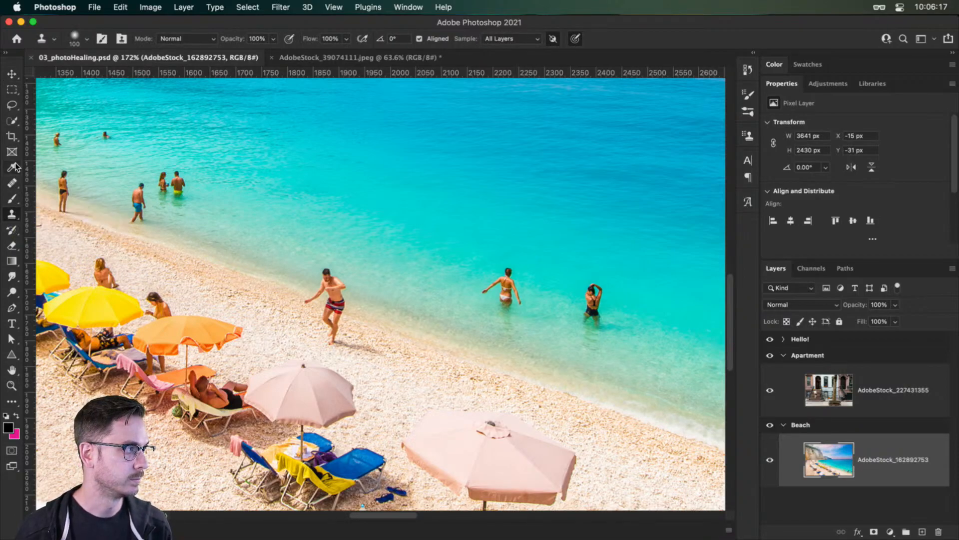
click(13, 168)
click(13, 168)
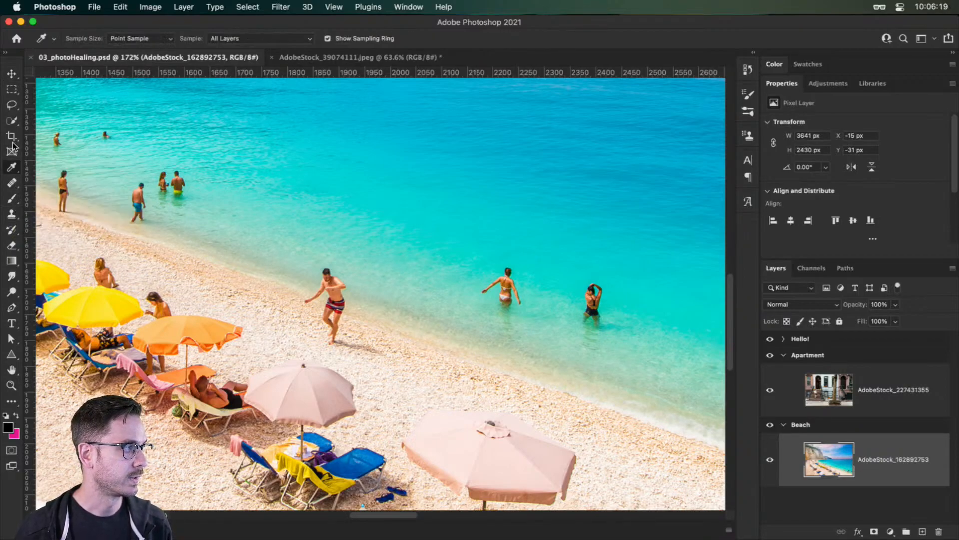
click(14, 124)
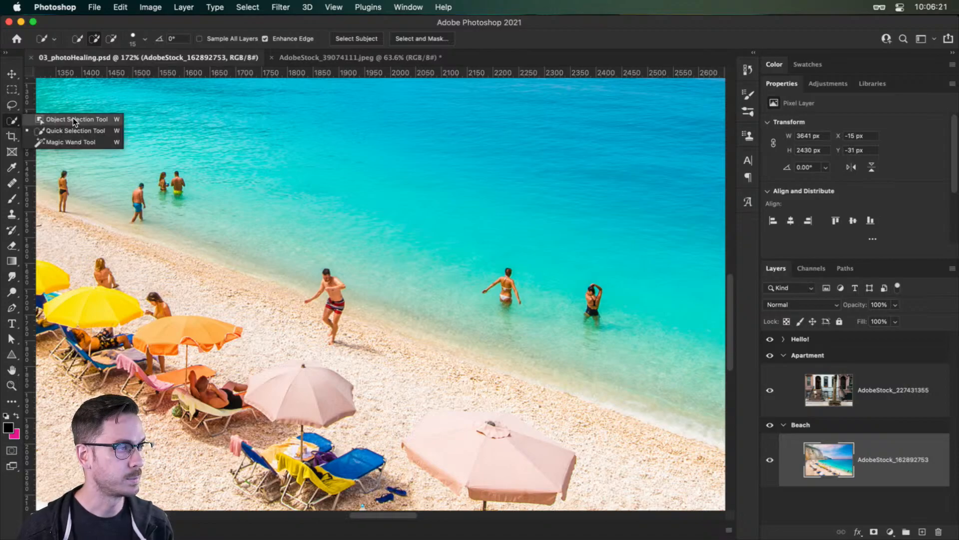
click(13, 123)
click(13, 183)
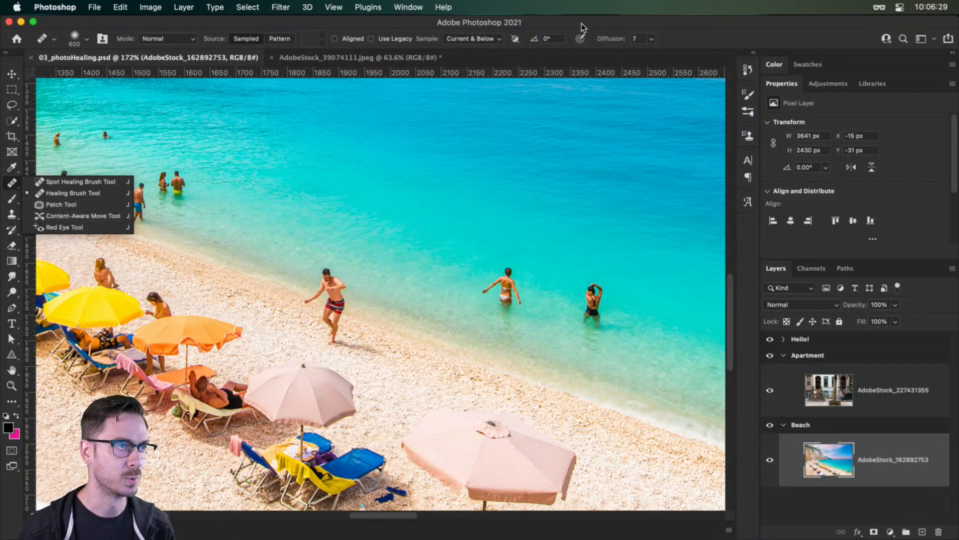
click(606, 21)
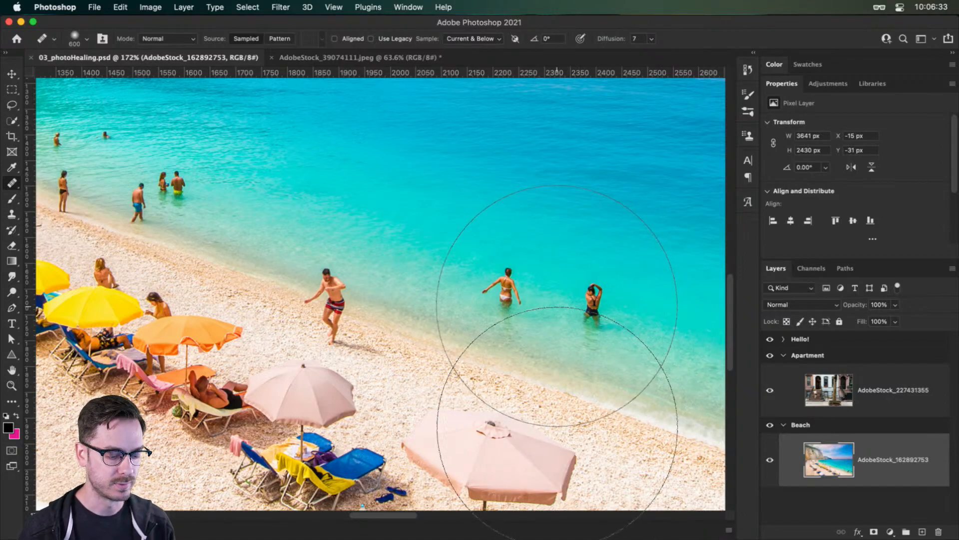
- Activate the Clone Stamp tool and reduce its brush size to 60 px
click(11, 215)
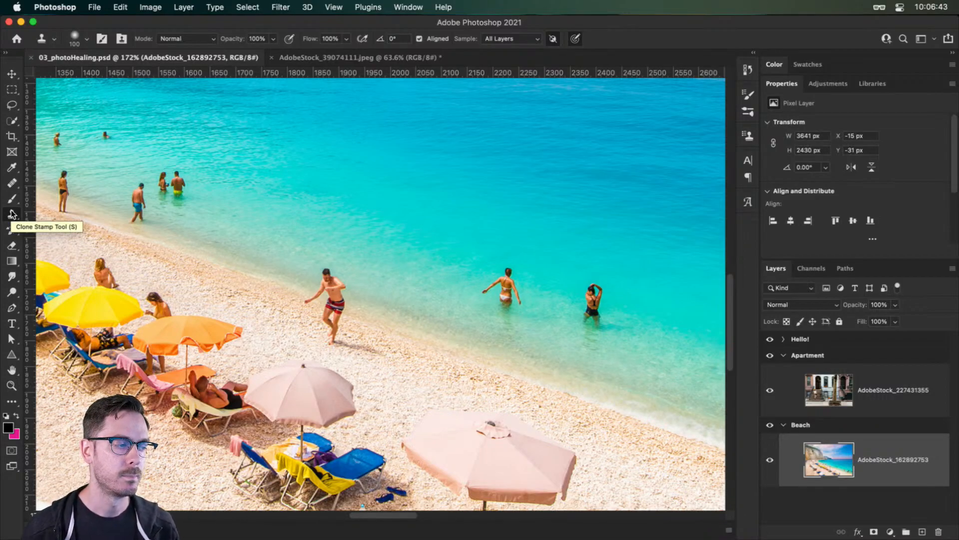
click(12, 214)
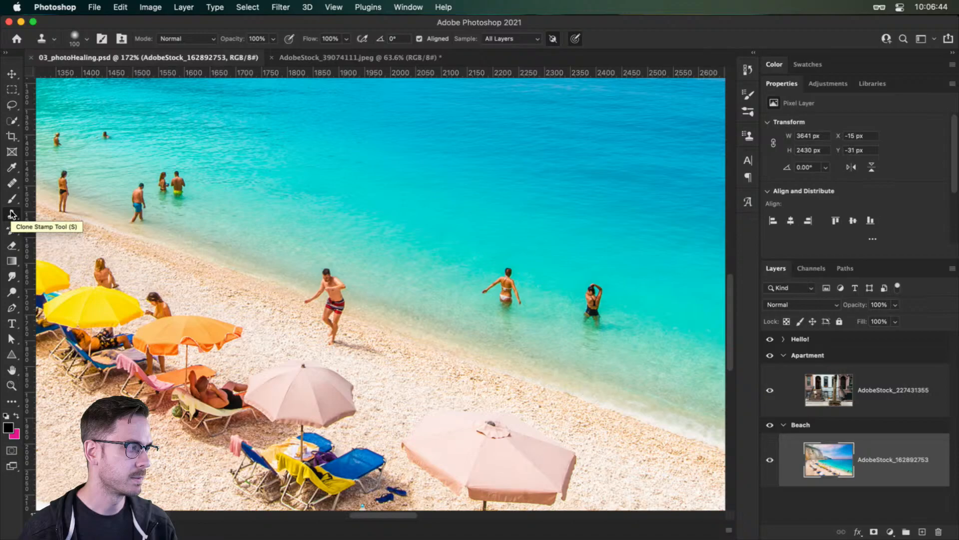
super+click(610, 300)
super+click(610, 300)
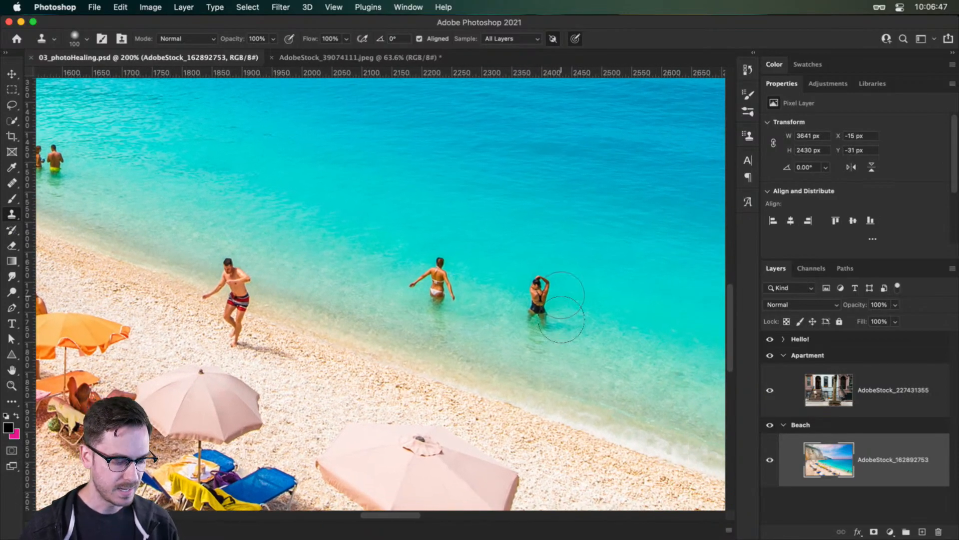
right_click(12, 214)
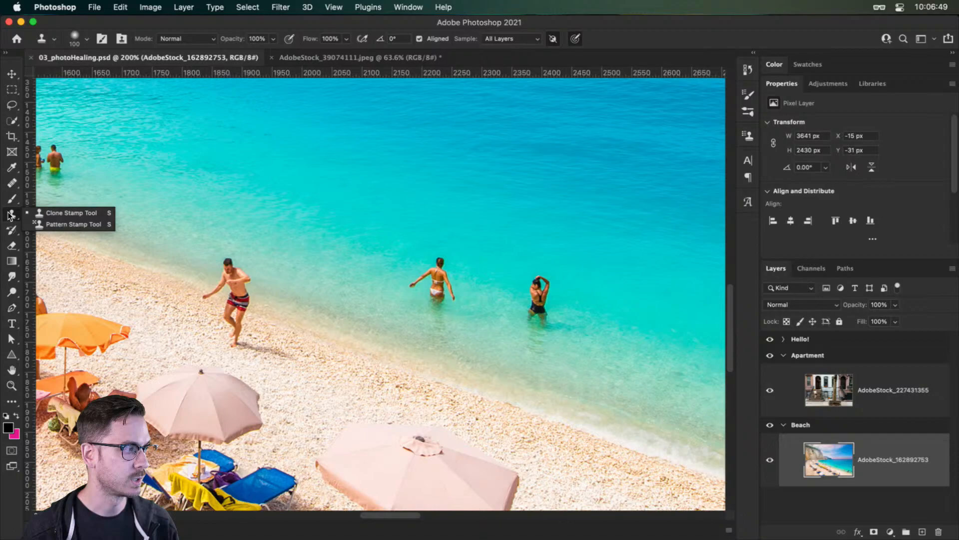
click(44, 213)
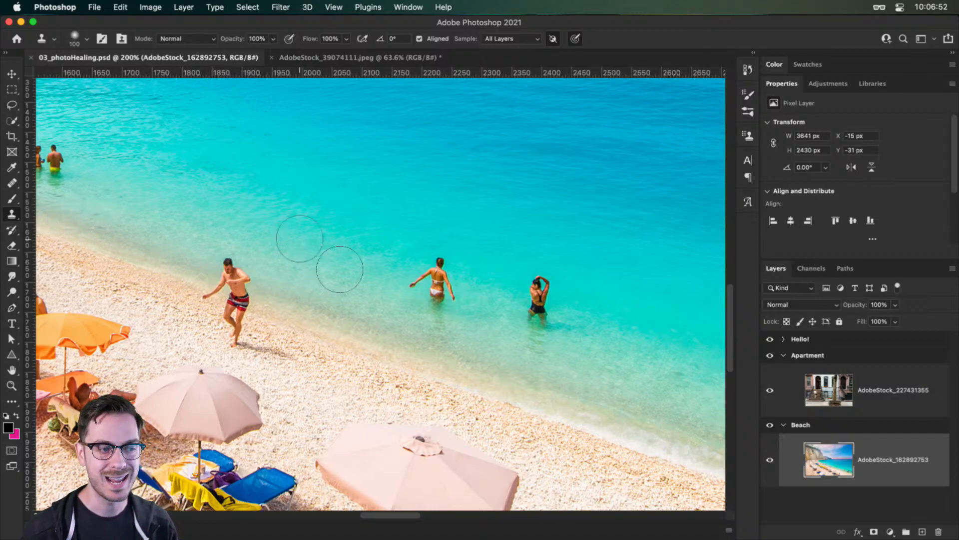
super+click(564, 308)
drag(577, 324, 563, 308)
key(v)
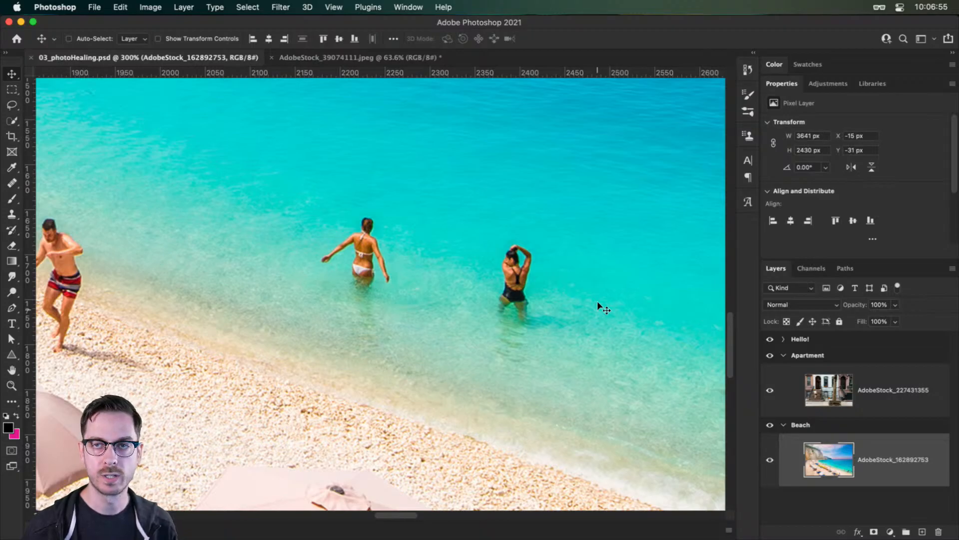
key(s)
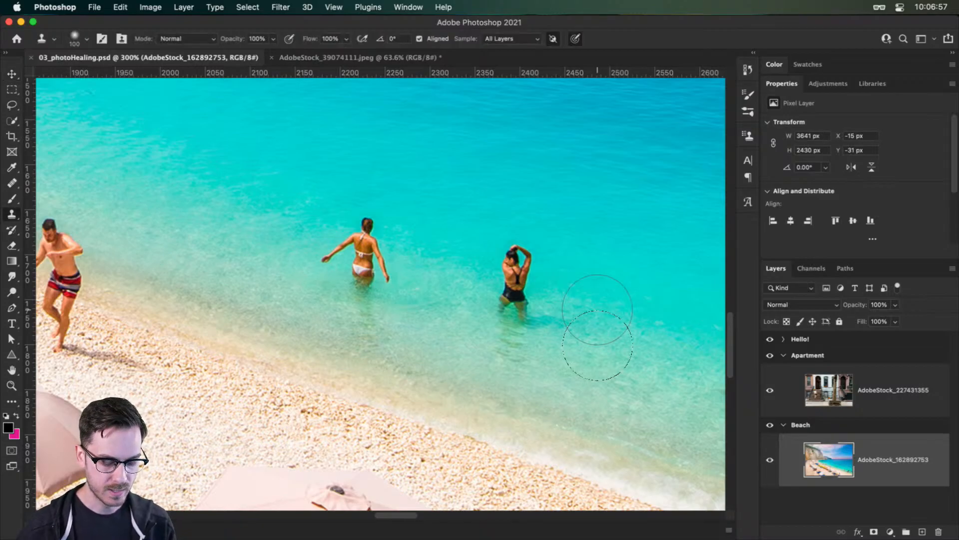
key(bracketleft)
key(bracketleft)
key(bracketleft)
key(bracketleft)
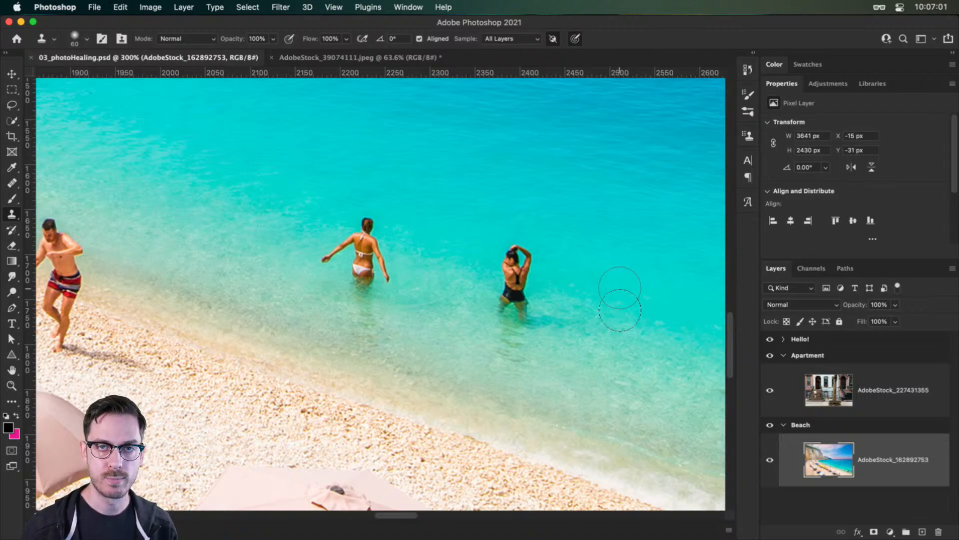
- Sample clear water beside the woman in the black swimsuit and set the Clone Stamp's Soft Round brush to 0% hardness
alt+click(613, 282)
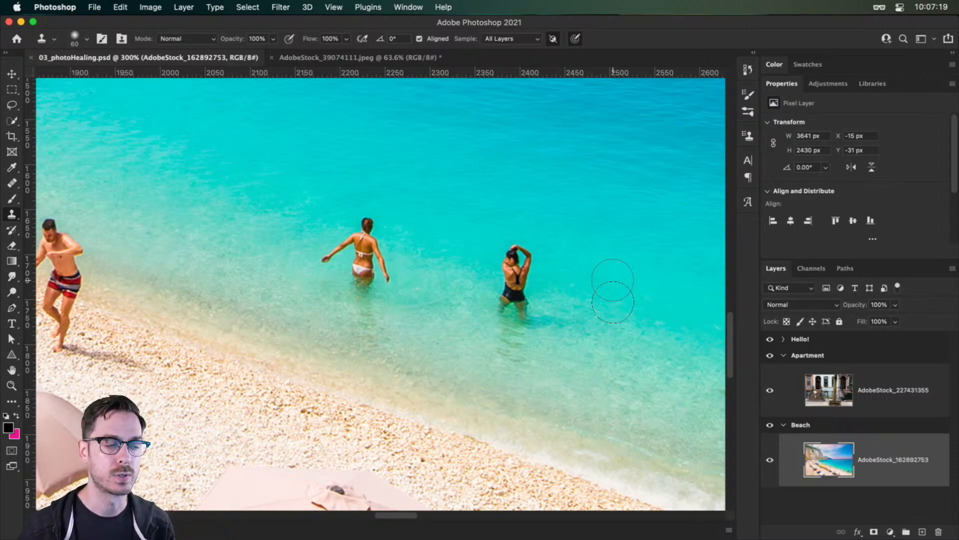
right_click(612, 271)
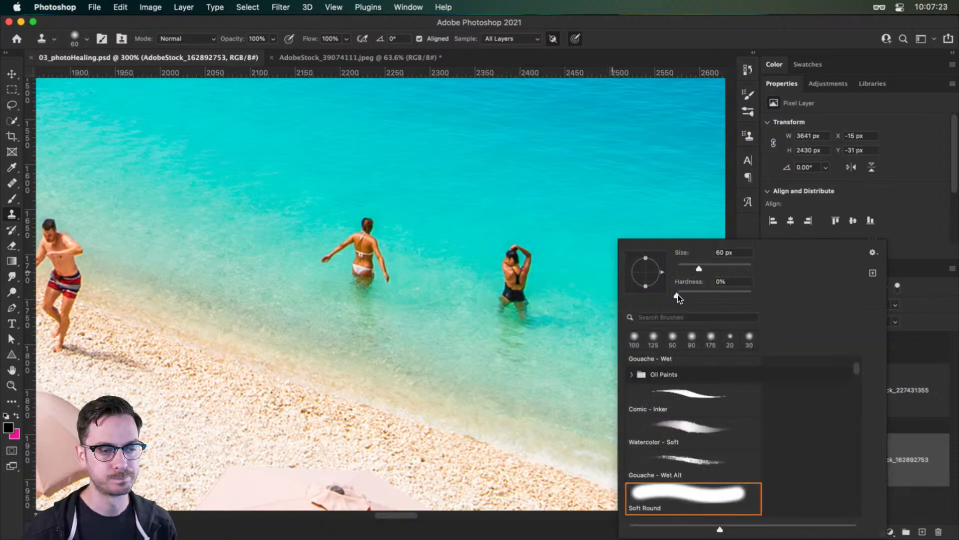
drag(678, 295, 637, 285)
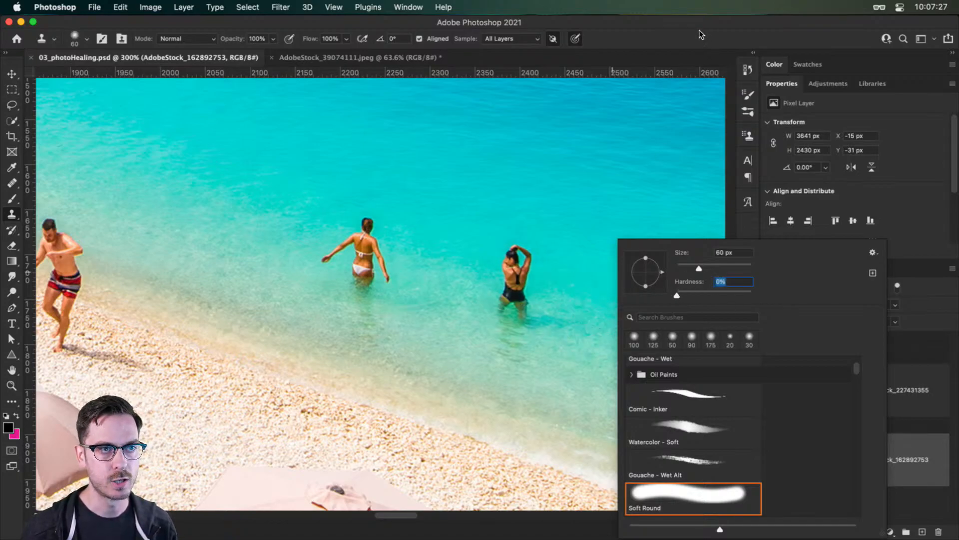
key(Return)
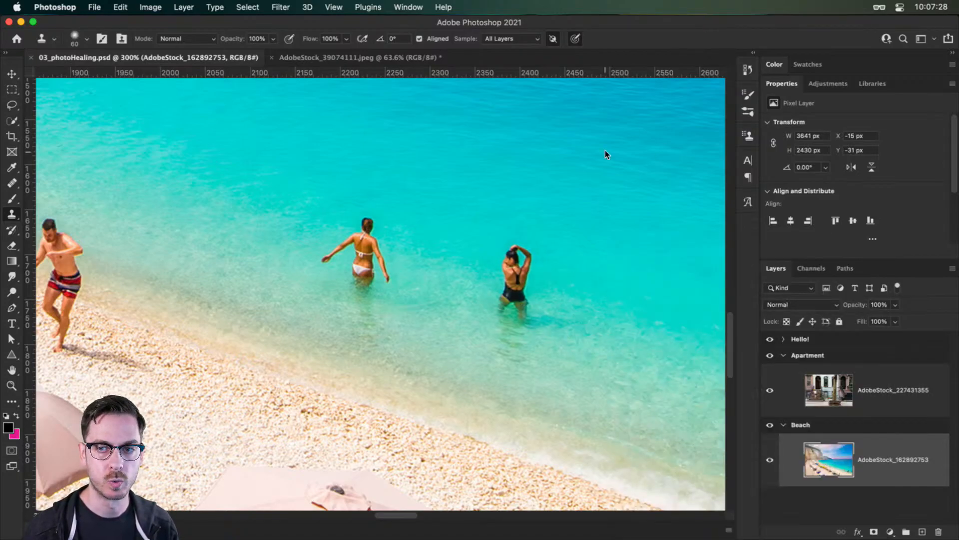
- Try to clone nearby water over the woman in the black swimsuit directly on the photo layer, and undo the stroke
alt+click(605, 281)
mouse_move(520, 262)
mouse_down()
mouse_move(524, 297)
mouse_move(513, 308)
mouse_move(548, 336)
mouse_move(518, 345)
mouse_up()
key(v)
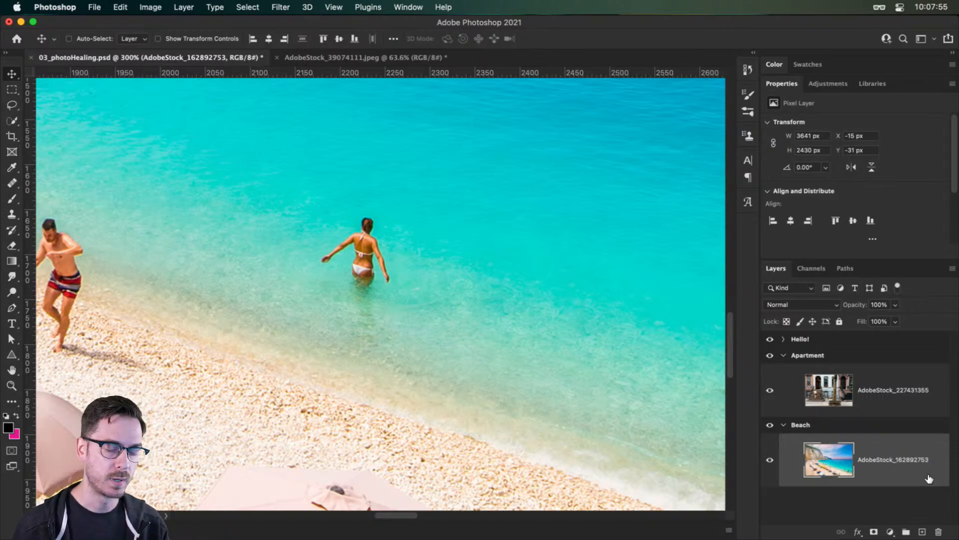
key(super+z)
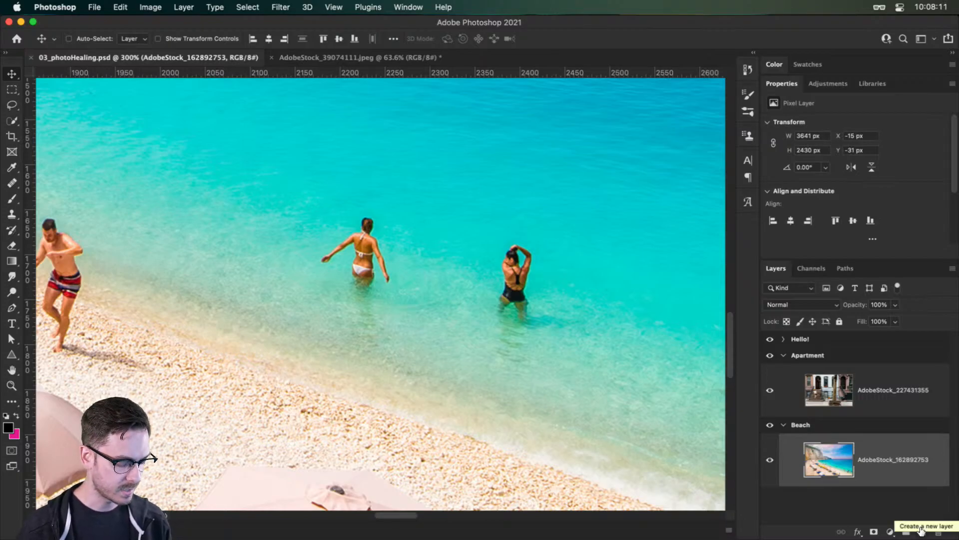
- Add a new blank layer above the beach photo in the Beach artboard and reactivate the Clone Stamp tool
click(921, 531)
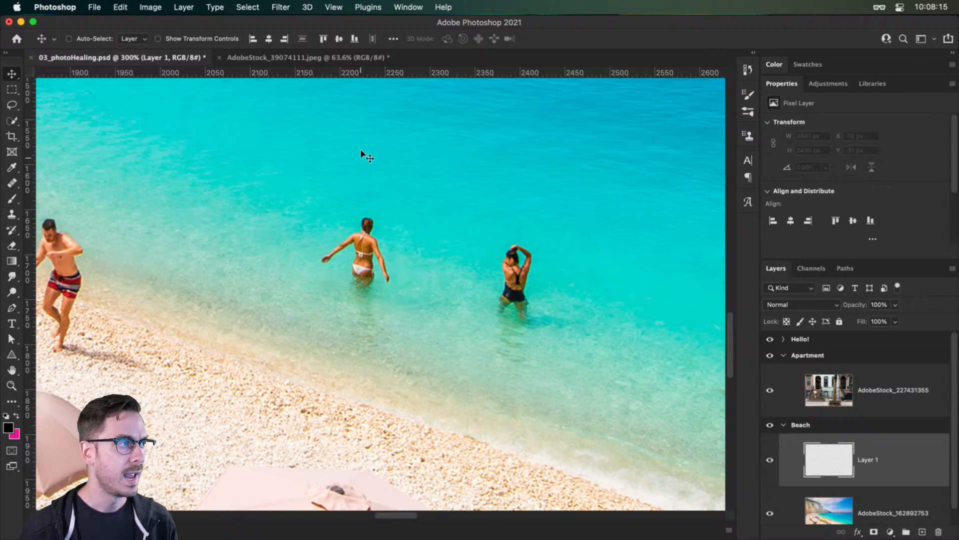
key(s)
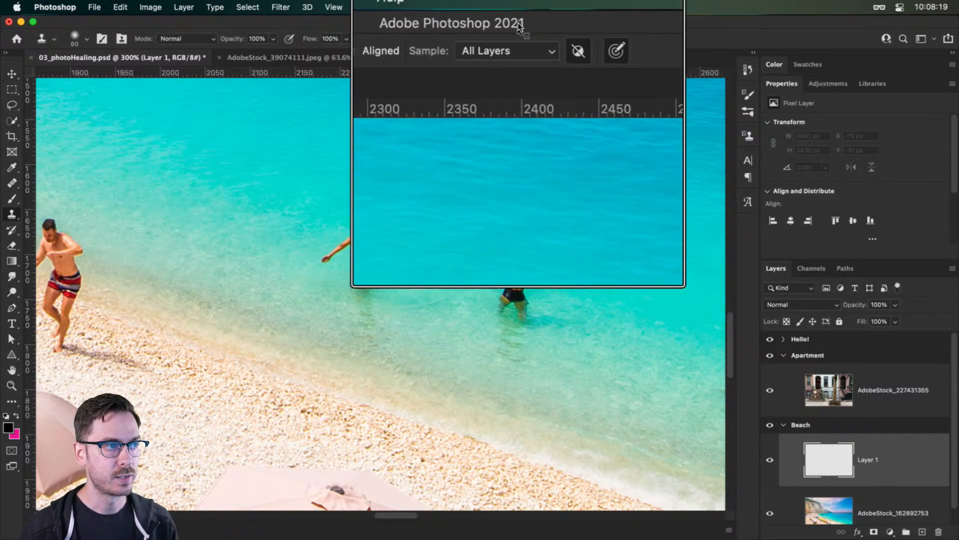
- Keep the Clone Stamp sampling All Layers and clone nearby water over the woman in the black swimsuit on the new layer
click(524, 50)
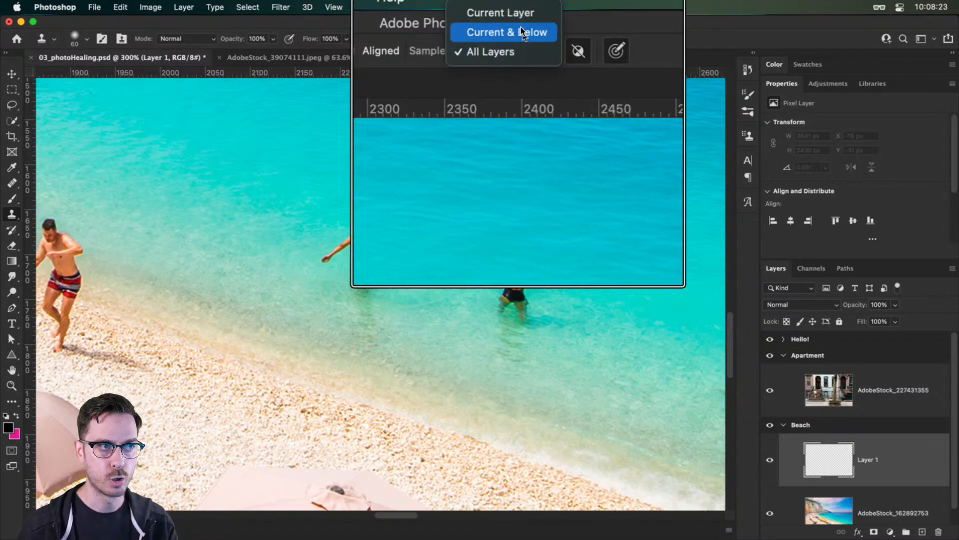
click(517, 52)
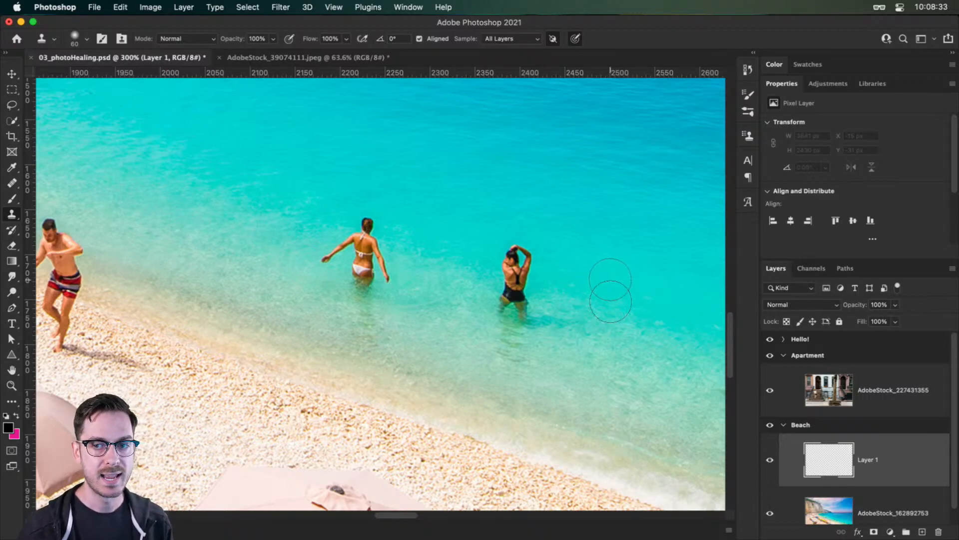
alt+click(610, 281)
drag(525, 267, 514, 372)
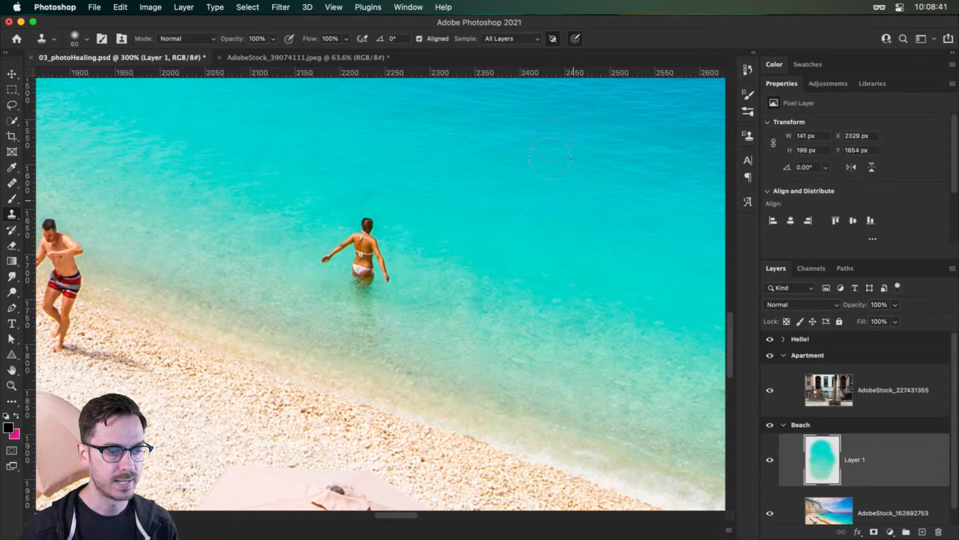
- Hide and show Layer 1 to compare the beach photo with and without the cloned patch
key(v)
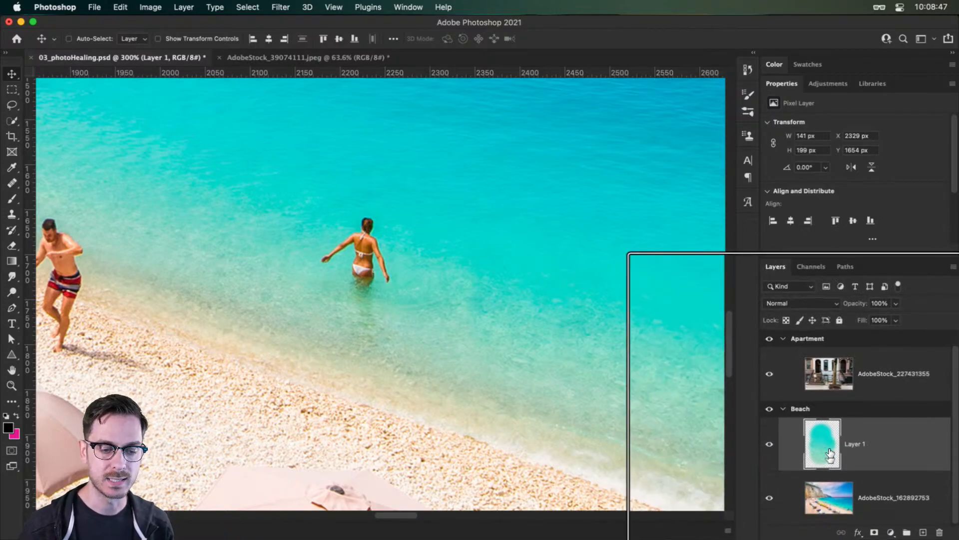
click(771, 444)
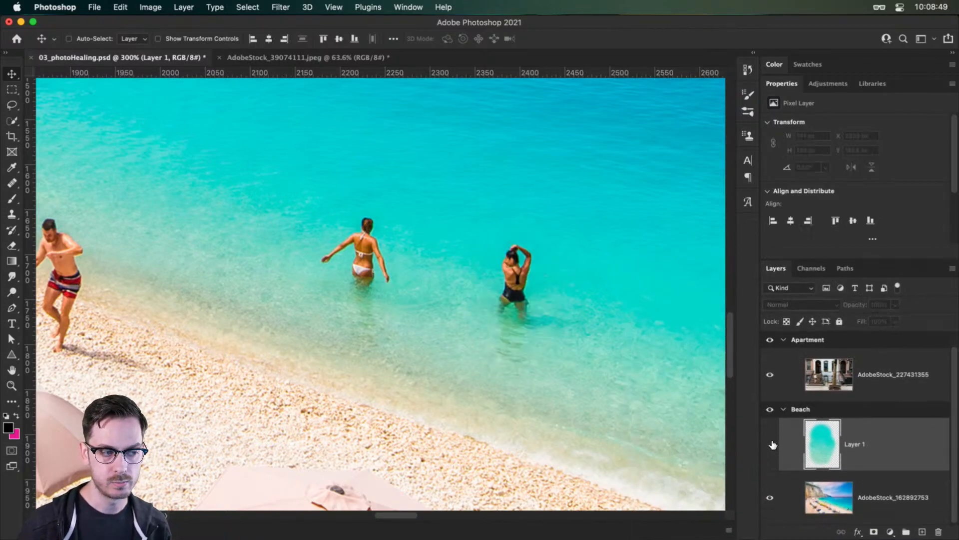
click(772, 444)
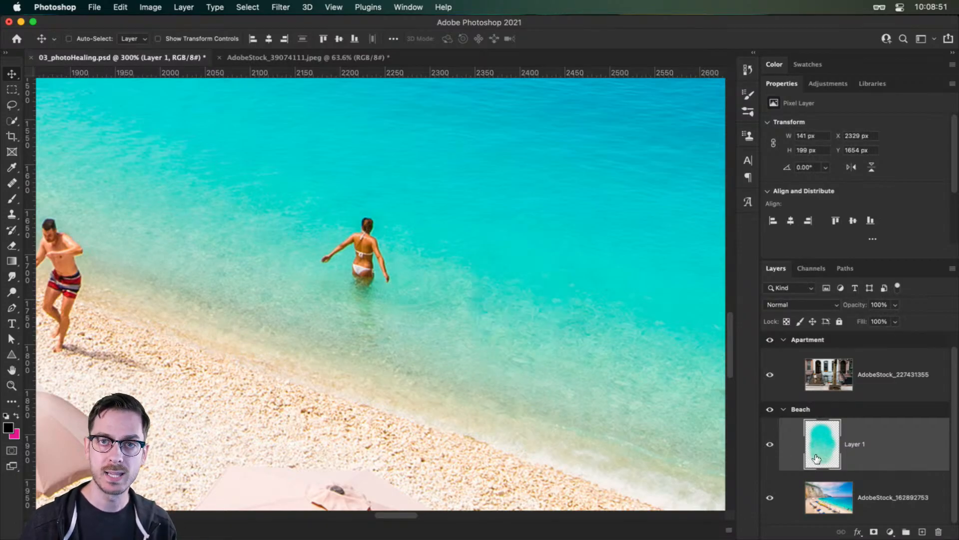
- Clone nearby water over the woman in the white bikini and touch up the leftover marks beside her on Layer 1
drag(462, 249, 510, 256)
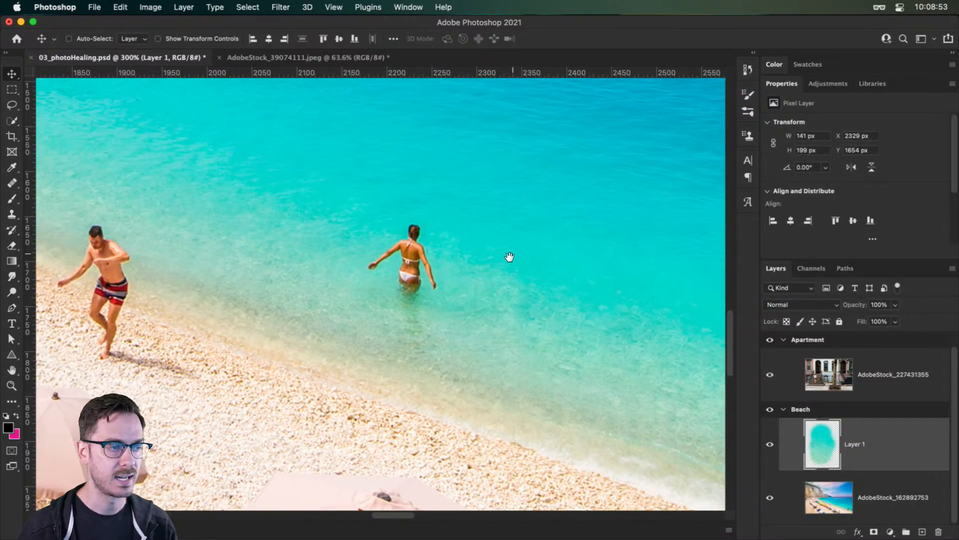
key(s)
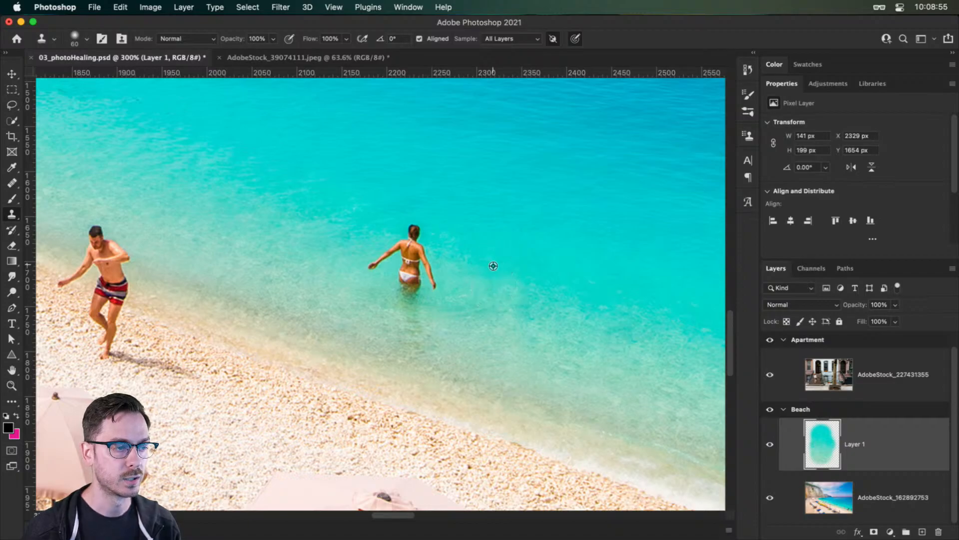
alt+click(497, 262)
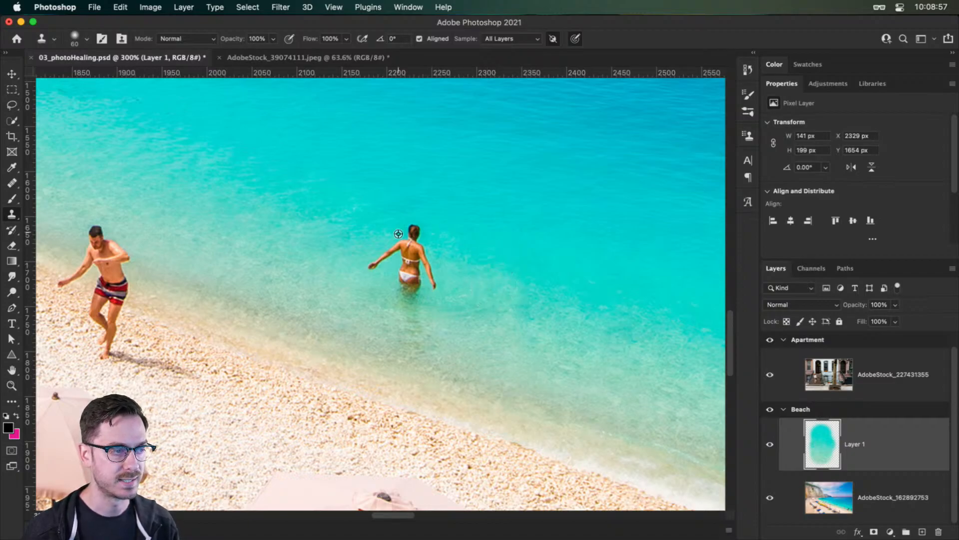
mouse_move(411, 231)
mouse_down()
mouse_move(382, 248)
mouse_move(389, 270)
mouse_move(425, 289)
mouse_move(425, 323)
mouse_up()
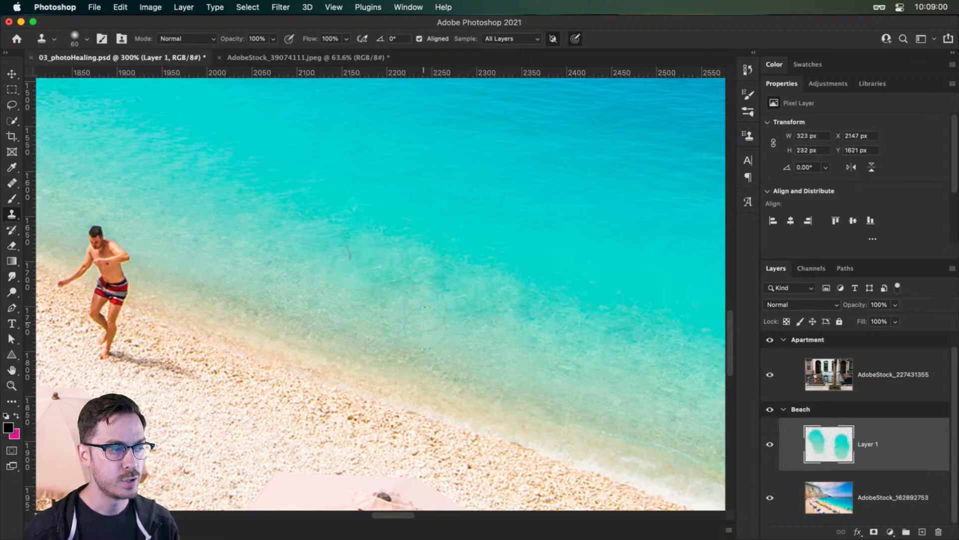
alt+click(404, 255)
drag(354, 249, 351, 246)
- Switch to the Spot Healing Brush, reduce its size to 90 px and go to the swimmers near the shore
drag(455, 275, 405, 249)
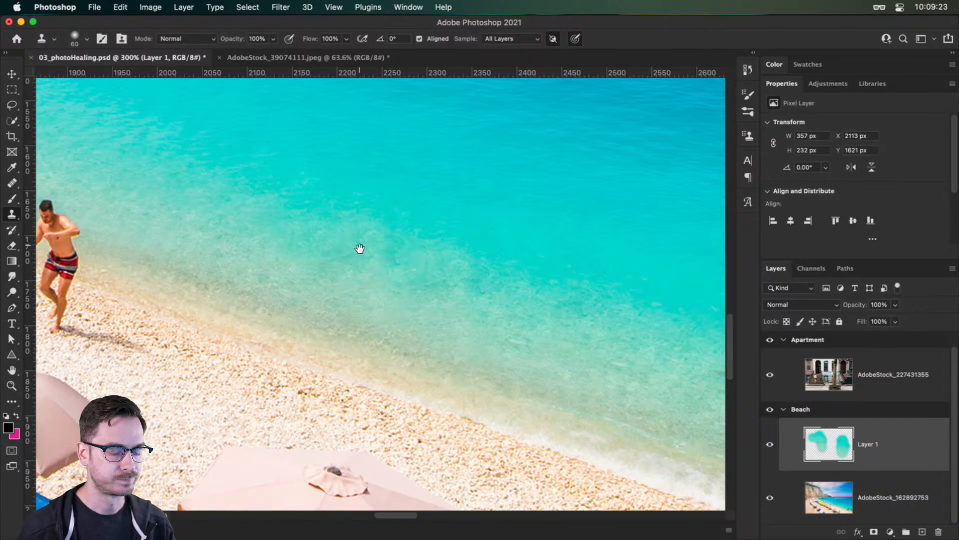
drag(360, 248, 476, 276)
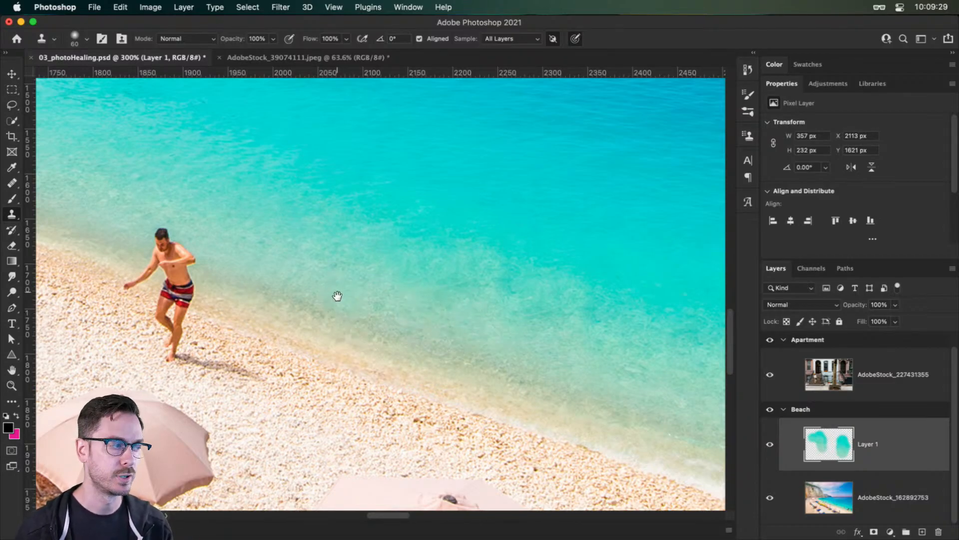
drag(336, 294, 623, 276)
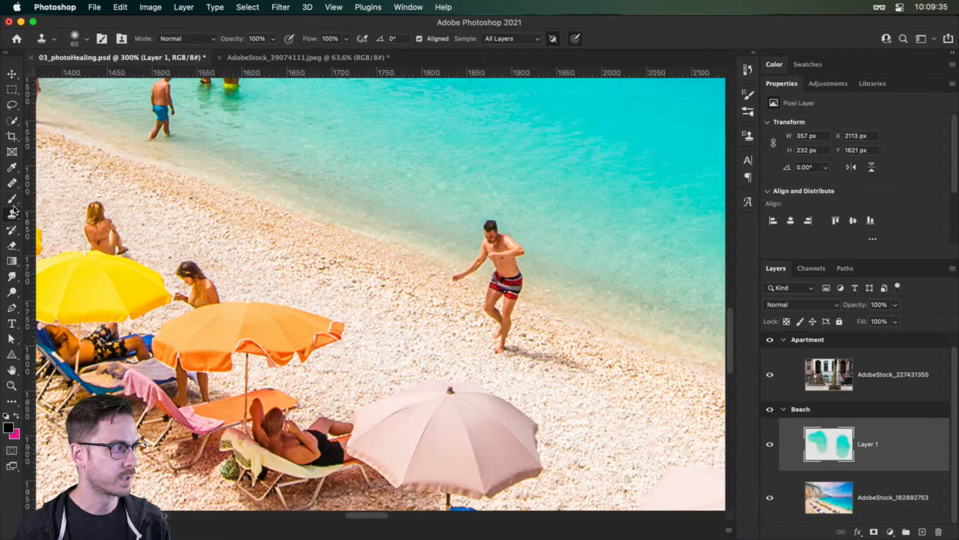
click(13, 184)
right_click(13, 185)
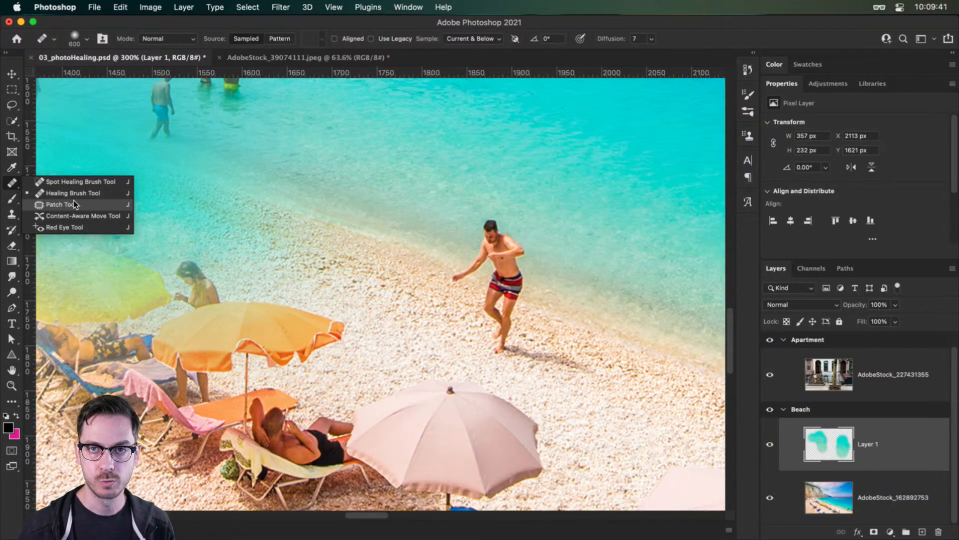
click(106, 186)
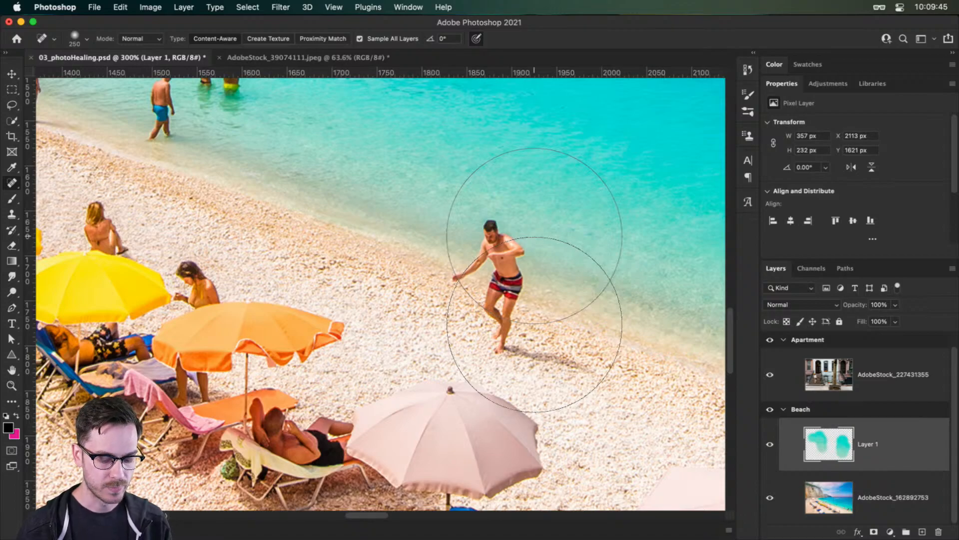
key(bracketleft)
key(bracketleft)
key(bracketleft)
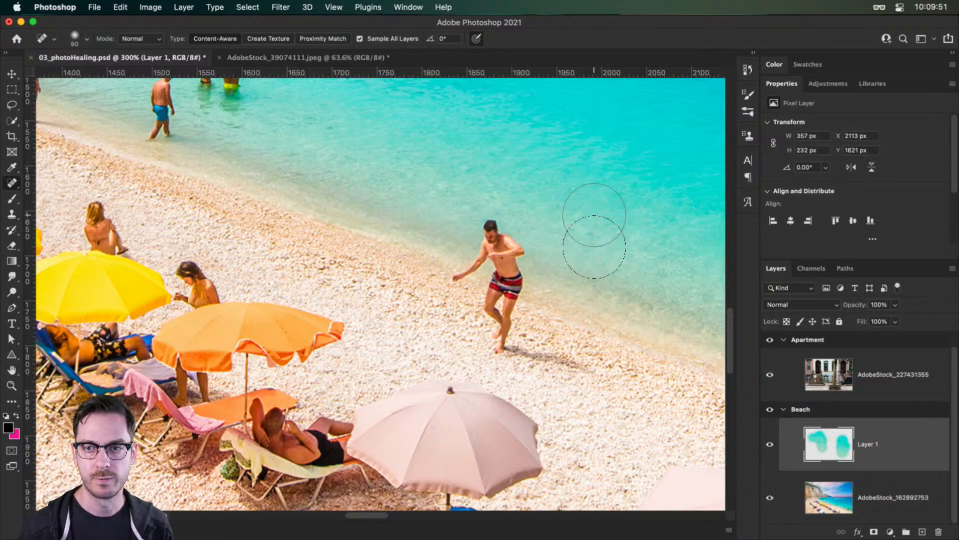
drag(392, 192, 458, 275)
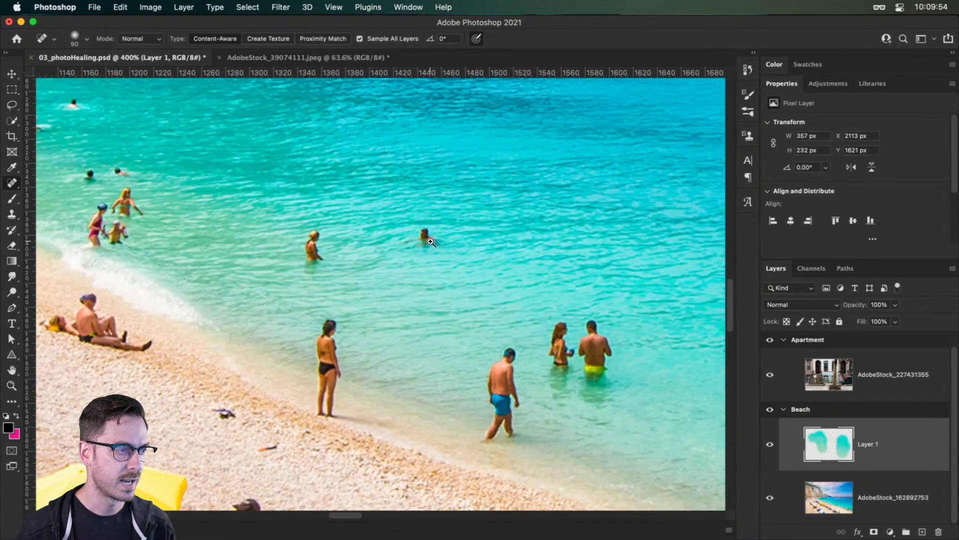
drag(424, 244, 436, 241)
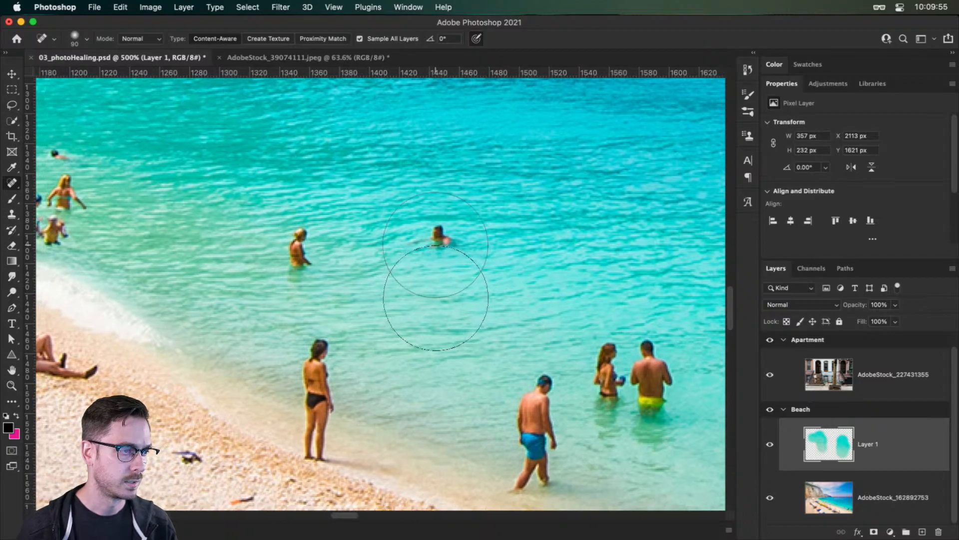
- Cycle through the grouped healing tools and return to the Spot Healing Brush, undoing a stray healing dab
key(v)
key(b)
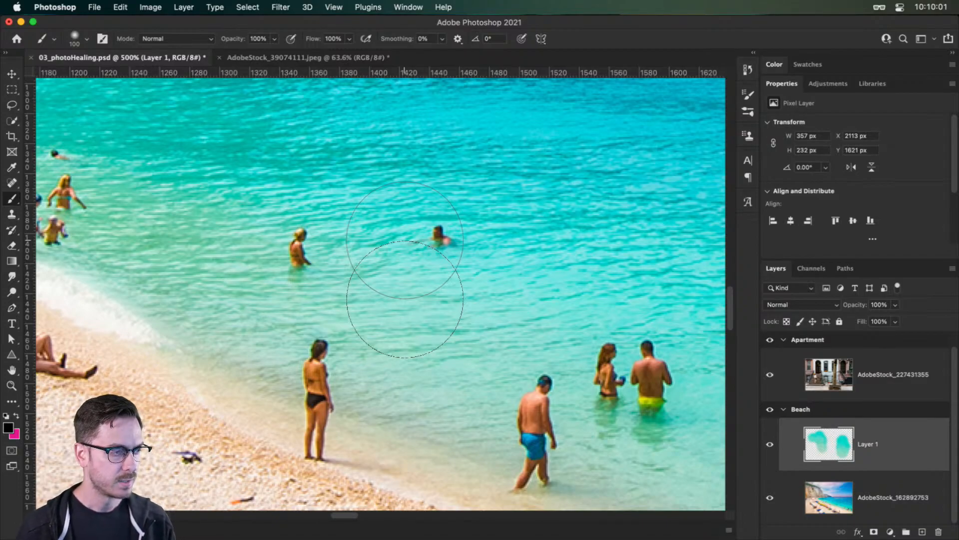
key(j)
click(9, 181)
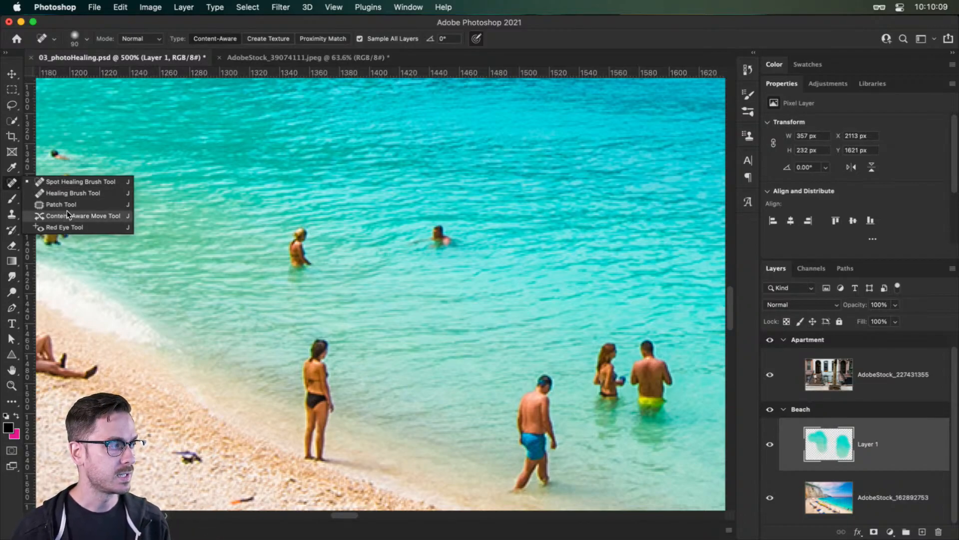
click(70, 193)
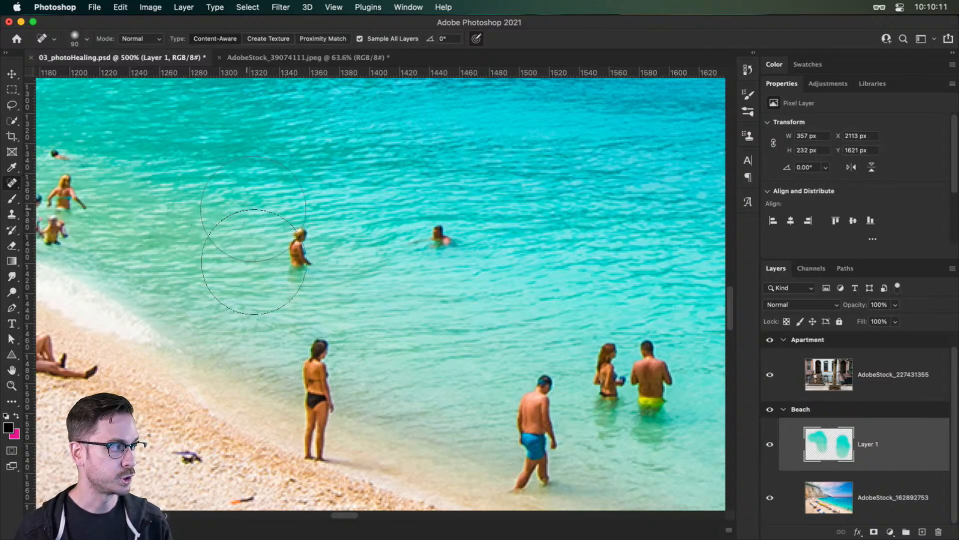
click(278, 207)
key(super+z)
key(shift+j)
key(shift+j)
key(shift+j)
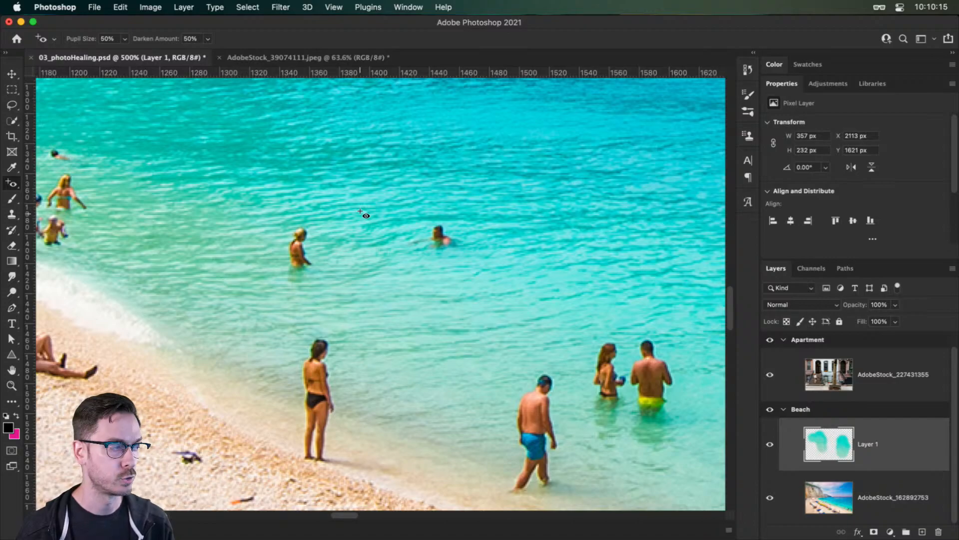
key(shift+j)
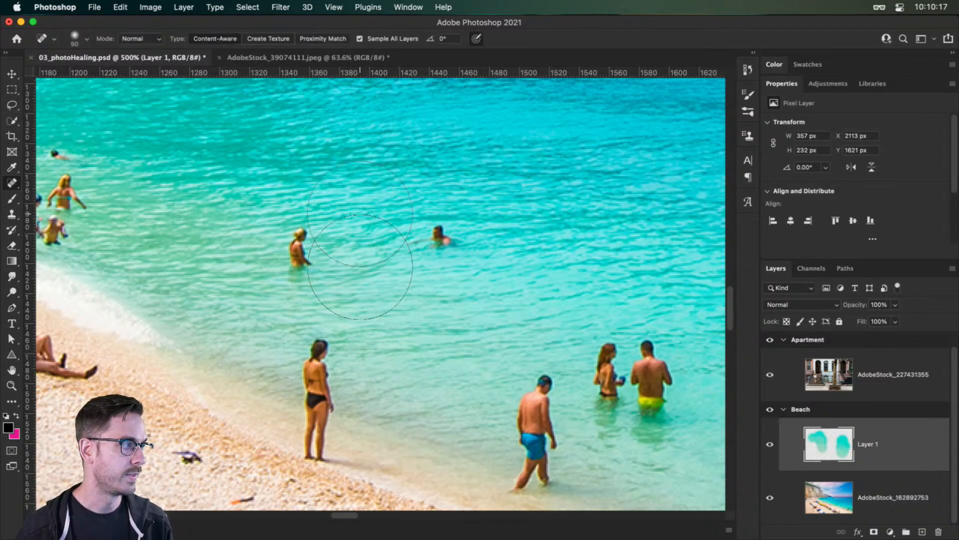
- Reduce the Spot Healing Brush to 25 px and heal away the lone swimmer whose head shows above the water
right_click(12, 183)
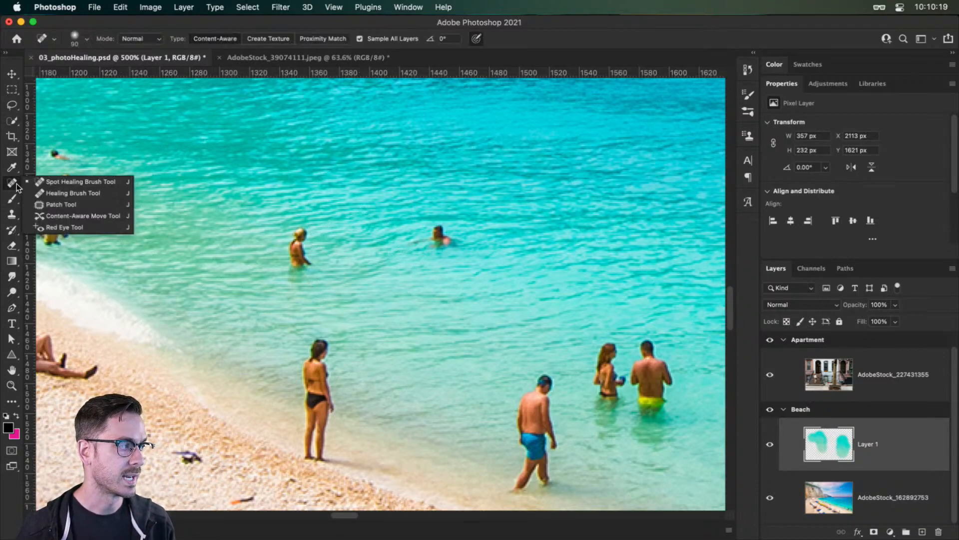
click(53, 183)
key(bracketleft)
key(bracketleft)
key(bracketleft)
key(bracketleft)
key(bracketleft)
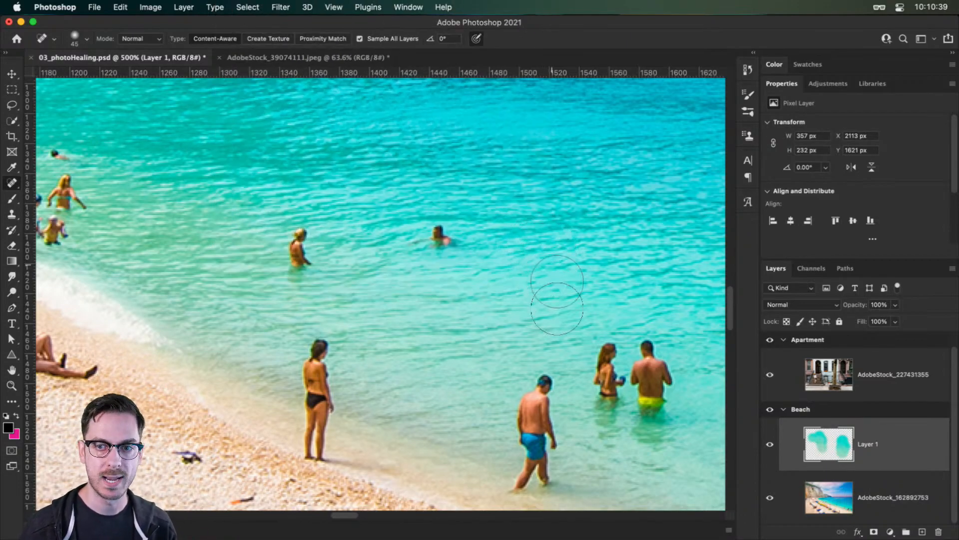
key(bracketleft)
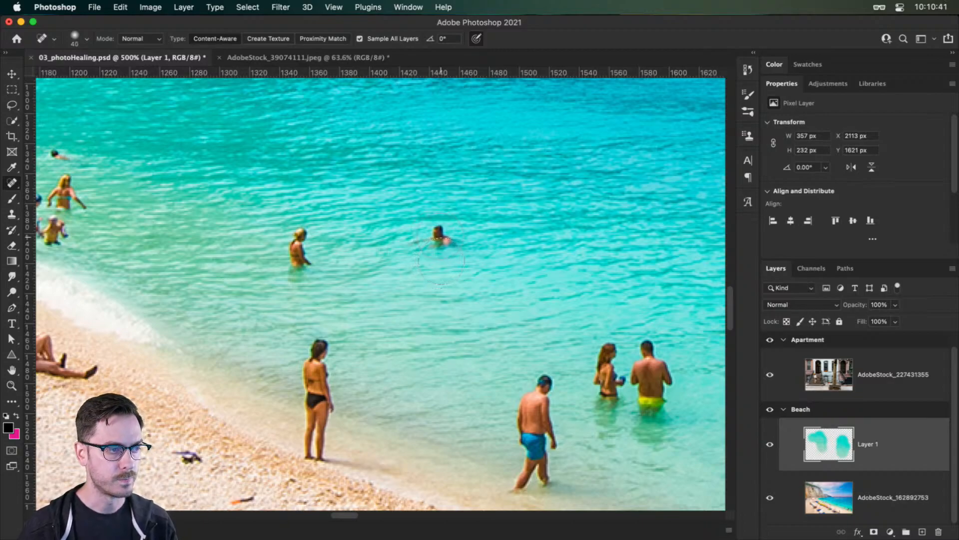
key(bracketleft)
key(bracketleft)
key(bracketleft)
mouse_move(440, 237)
mouse_down()
mouse_move(450, 257)
mouse_move(452, 240)
mouse_move(431, 238)
mouse_move(423, 251)
mouse_move(438, 270)
mouse_move(446, 250)
mouse_up()
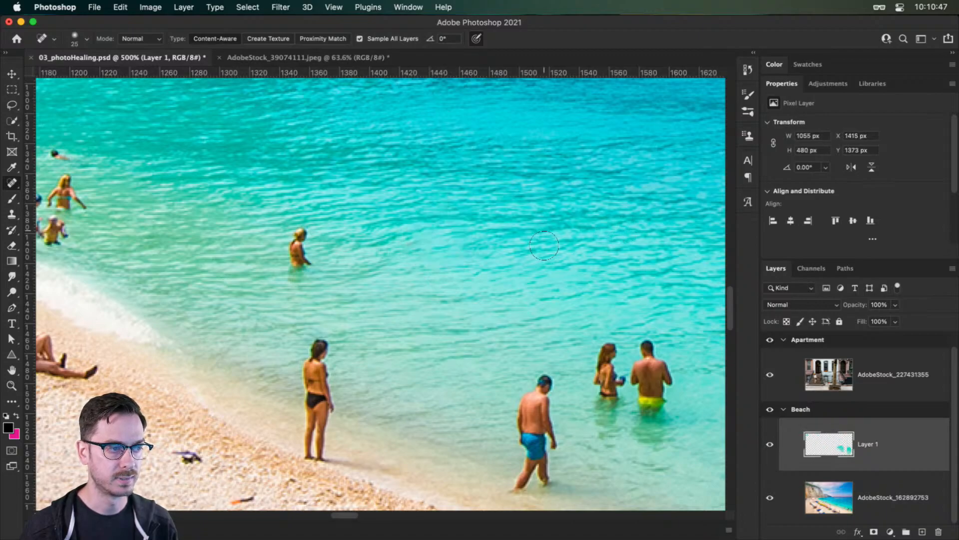
- Undo and redo the swimmer's healing to compare the water before and after
scroll(545, 244, down, 5)
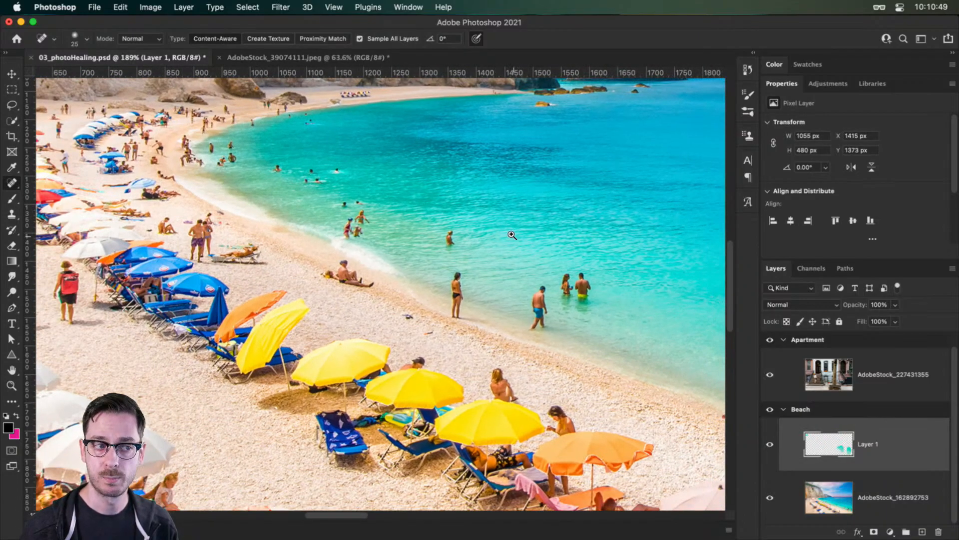
scroll(510, 233, up, 5)
scroll(481, 241, up, 2)
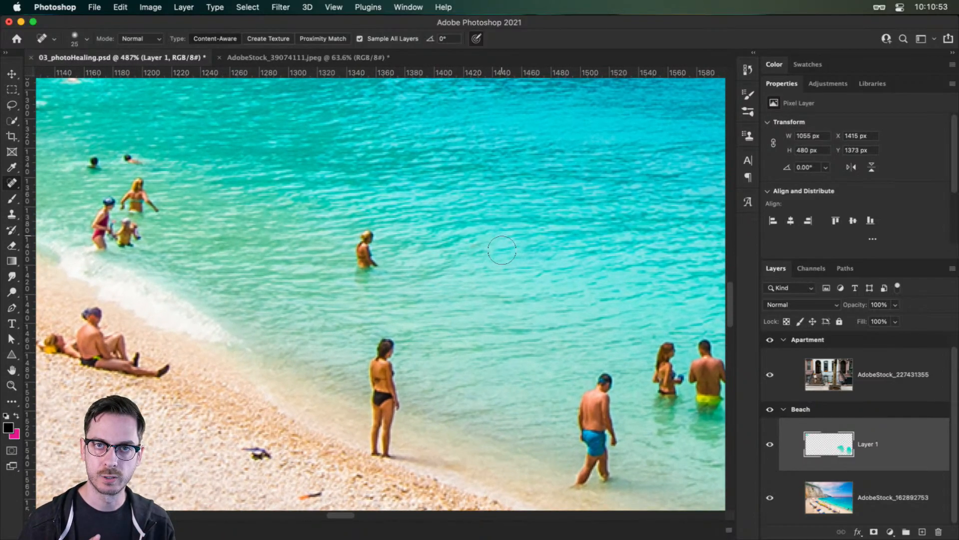
key(super+z)
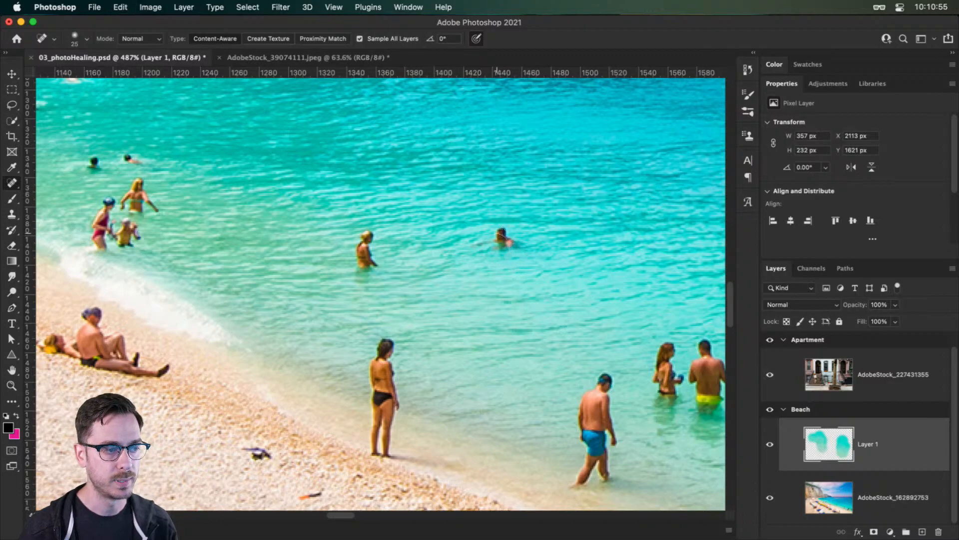
key(super+shift+z)
- Heal away the person standing waist-deep in the water beyond the woman in the black bikini
mouse_move(368, 246)
mouse_down()
mouse_move(362, 272)
mouse_move(377, 288)
mouse_move(344, 260)
mouse_move(360, 227)
mouse_move(384, 247)
mouse_up()
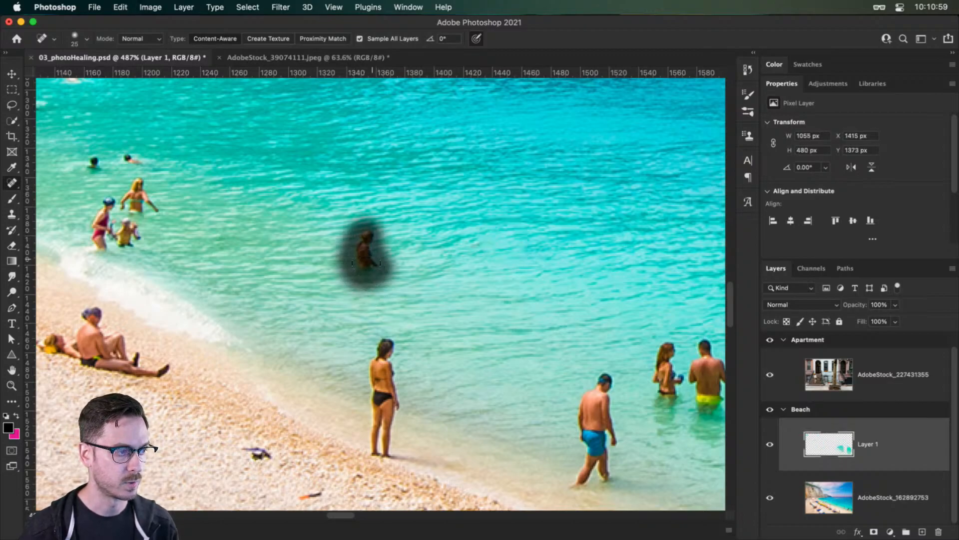
scroll(537, 308, down, 5)
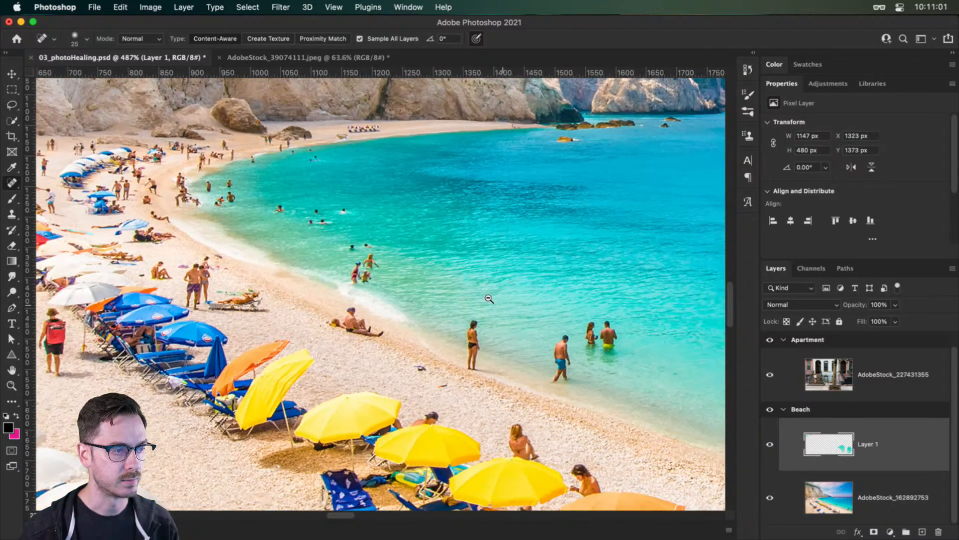
scroll(538, 305, up, 7)
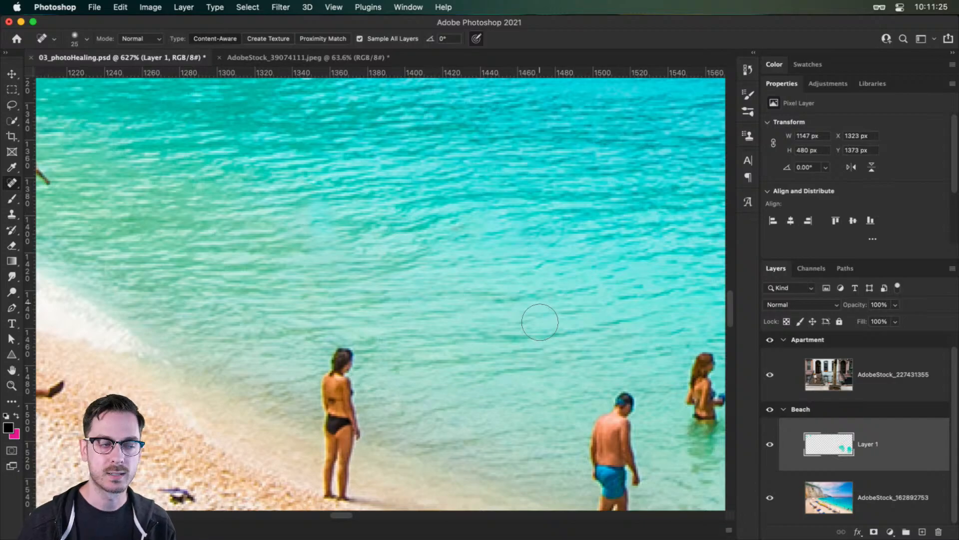
- Heal away the outermost swimmer of the small group floating farther up the bay
key(space)
drag(442, 250, 622, 339)
drag(328, 254, 571, 315)
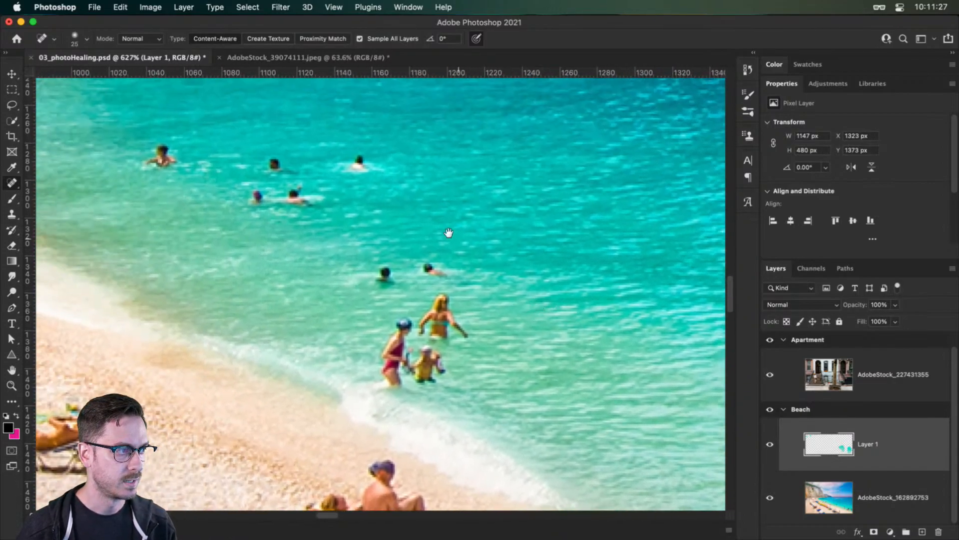
mouse_move(448, 233)
mouse_down()
mouse_move(507, 281)
mouse_move(548, 298)
mouse_up()
drag(458, 225, 457, 245)
- Reduce the Spot Healing Brush to 10 px and heal away the three remaining swimmers of the small group floating farther up the bay
right_click(474, 244)
mouse_move(502, 267)
mouse_down()
mouse_move(483, 268)
mouse_move(512, 269)
mouse_up()
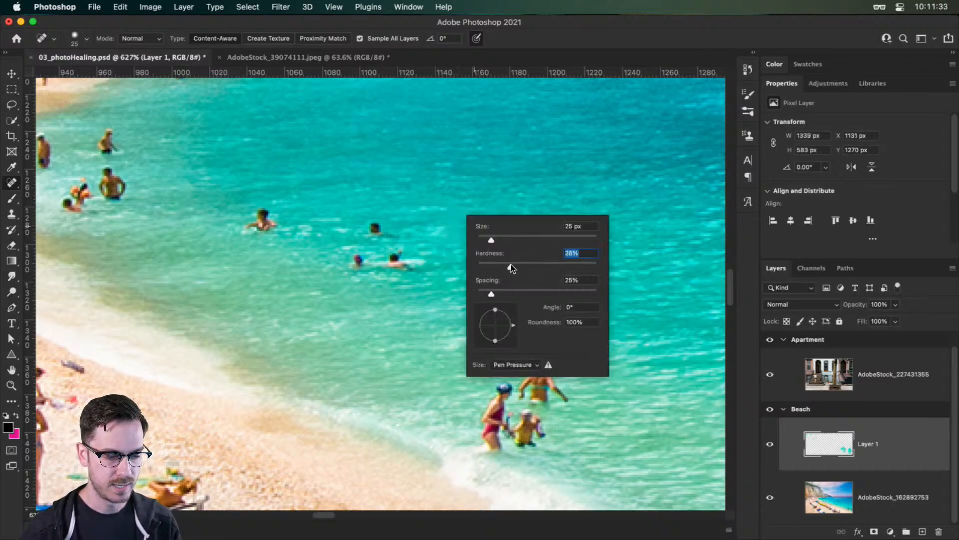
key(Return)
key(bracketleft)
key(bracketleft)
key(bracketleft)
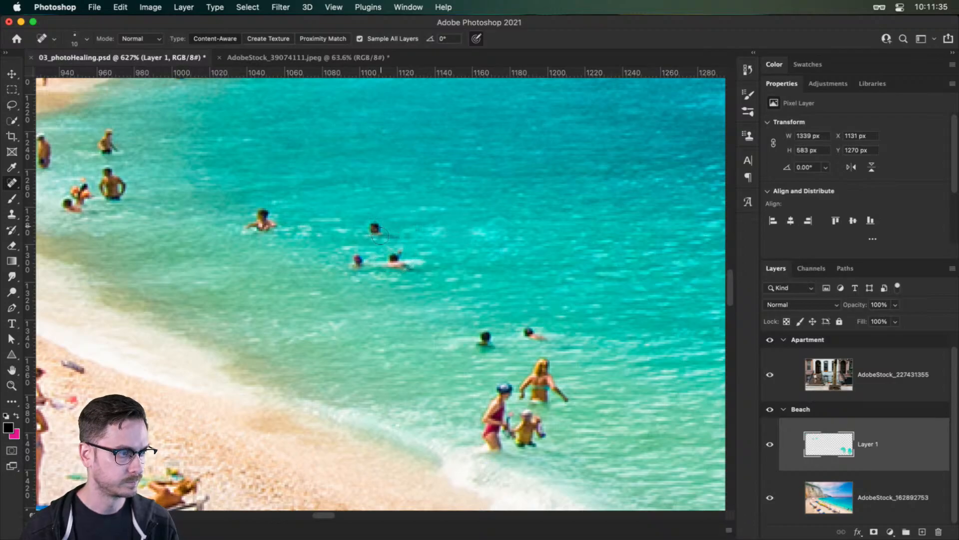
drag(380, 231, 390, 233)
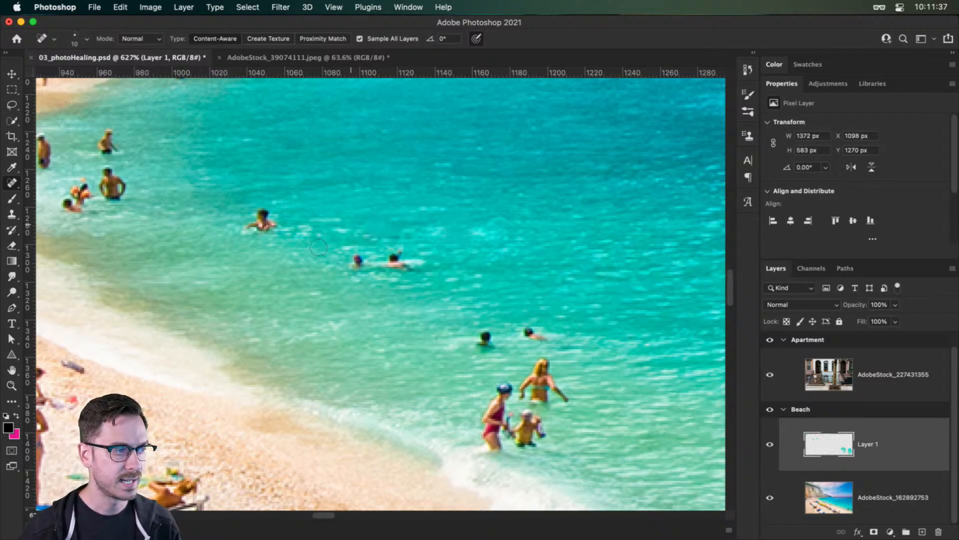
mouse_move(352, 261)
mouse_down()
mouse_move(387, 249)
mouse_move(414, 268)
mouse_move(372, 270)
mouse_move(423, 271)
mouse_move(375, 275)
mouse_move(420, 275)
mouse_move(432, 255)
mouse_move(449, 270)
mouse_up()
- Switch to the Healing Brush and reduce its size to 30 px
scroll(473, 271, down, 2)
right_click(491, 233)
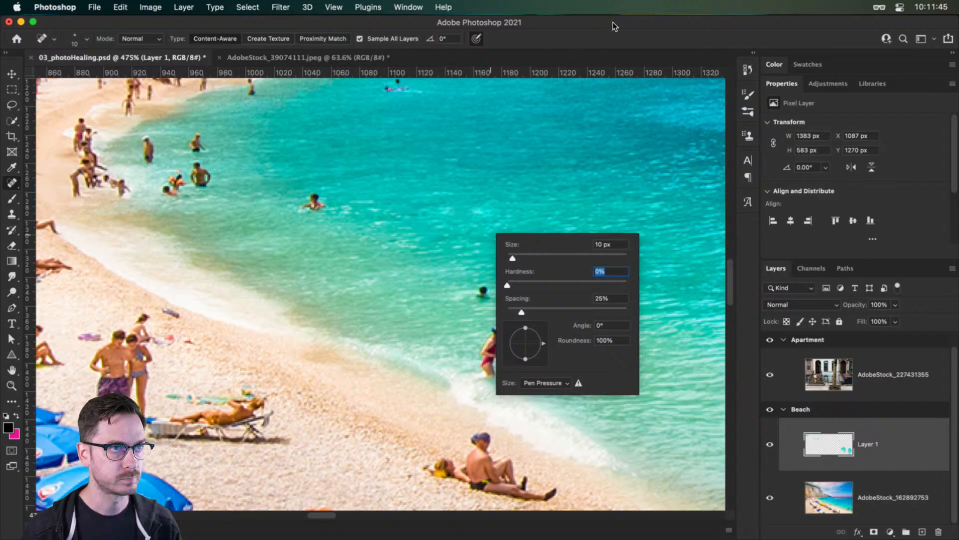
key(Return)
right_click(11, 183)
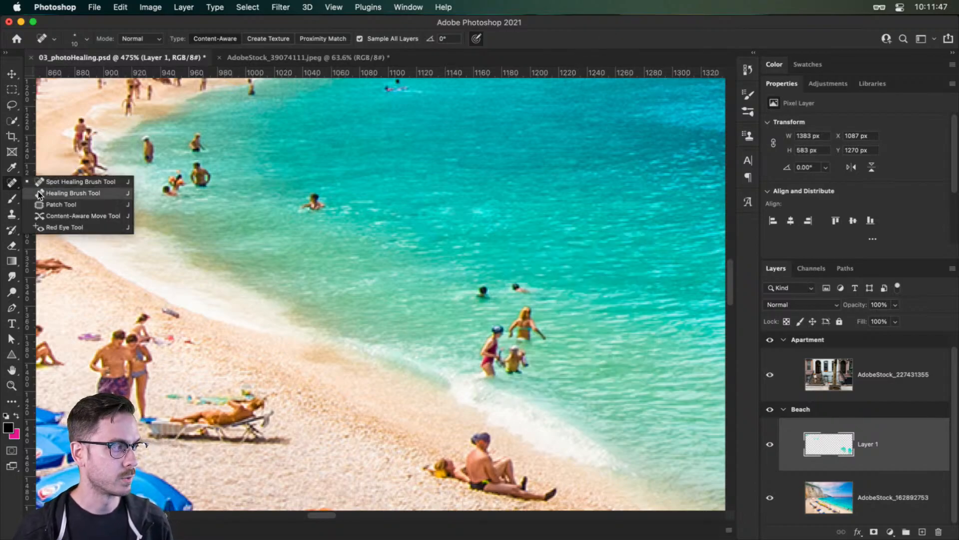
click(38, 192)
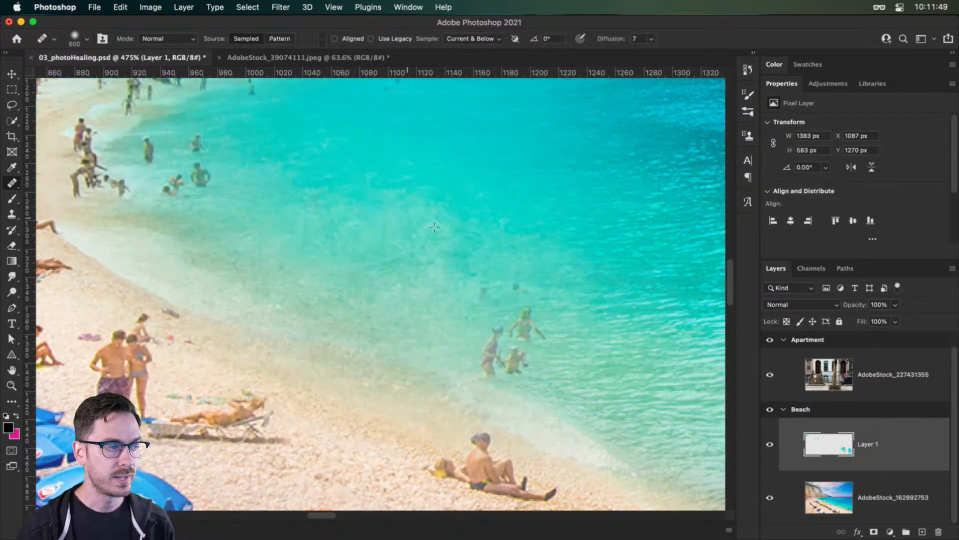
key([)
key([)
key([)
key([)
key([)
key([)
key([)
key([)
key([)
key([)
key([)
key([)
key([)
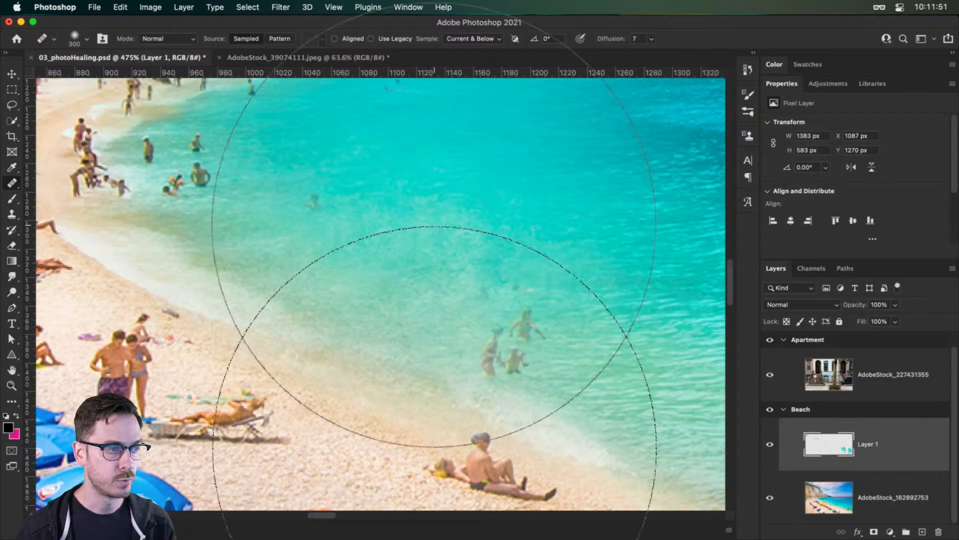
key([)
key([)
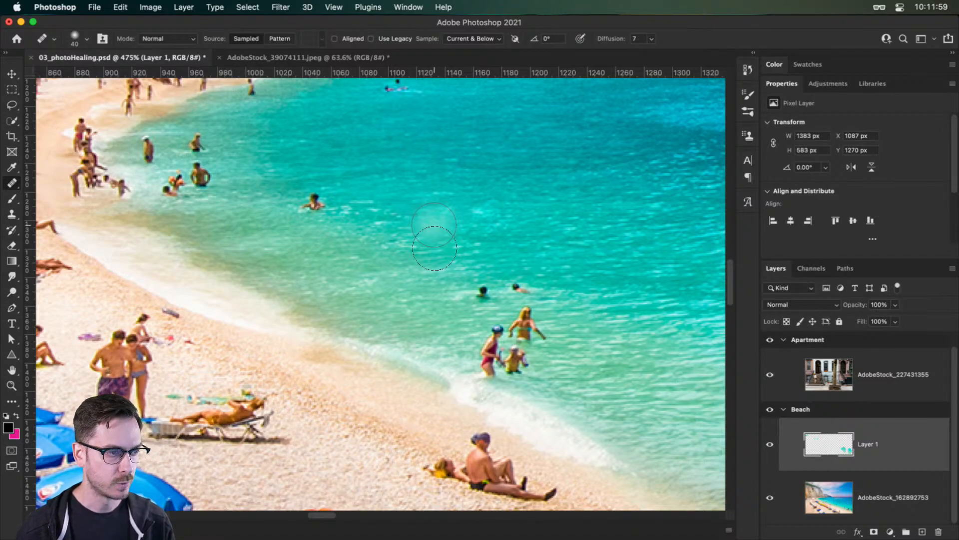
key([)
right_click(427, 204)
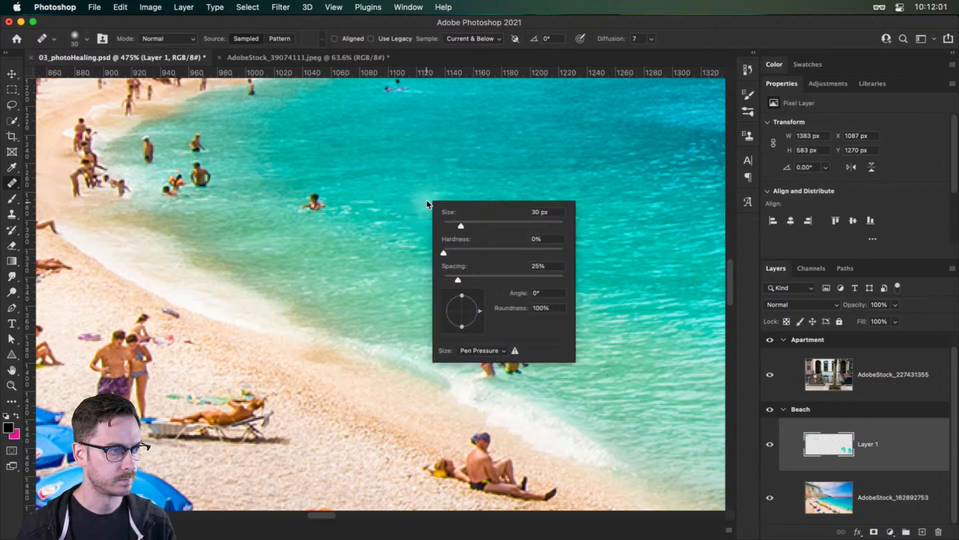
click(530, 160)
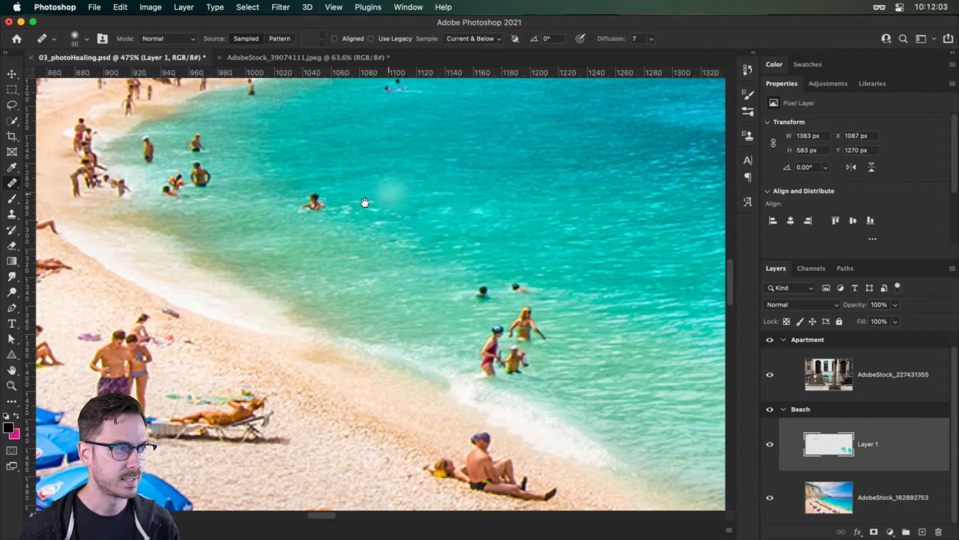
- Undo the first healing attempt on the lone mid-bay swimmer, resample open water beside the swimmer and heal it away again
drag(365, 201, 456, 221)
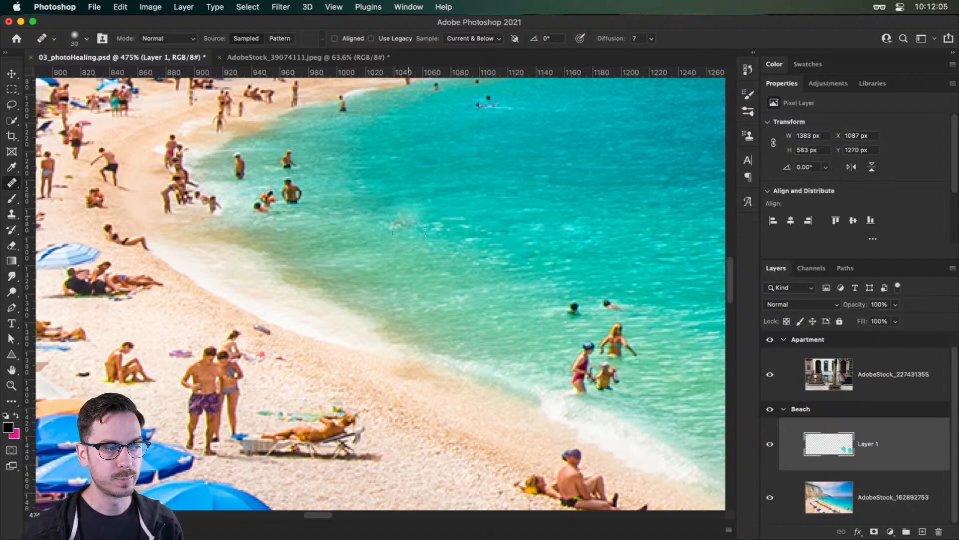
key(super+z)
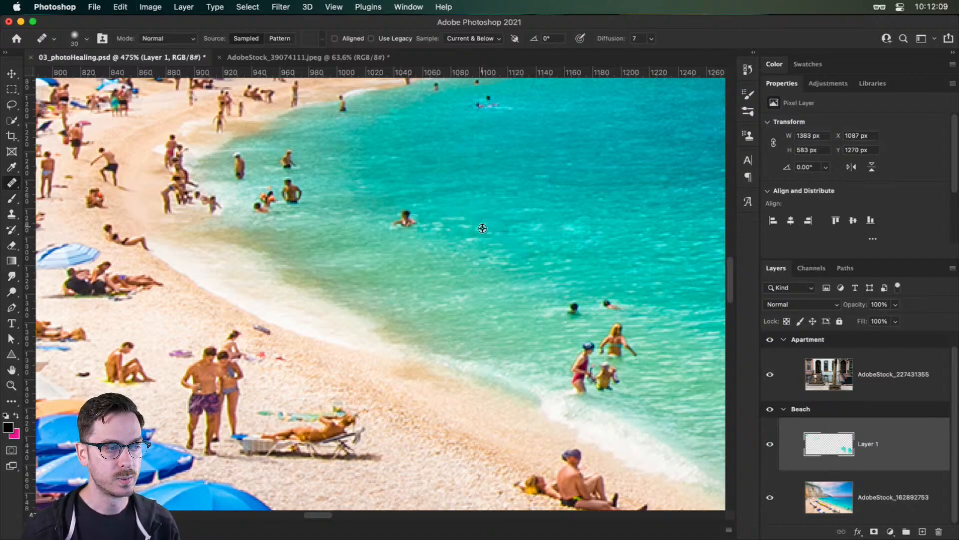
alt+click(482, 228)
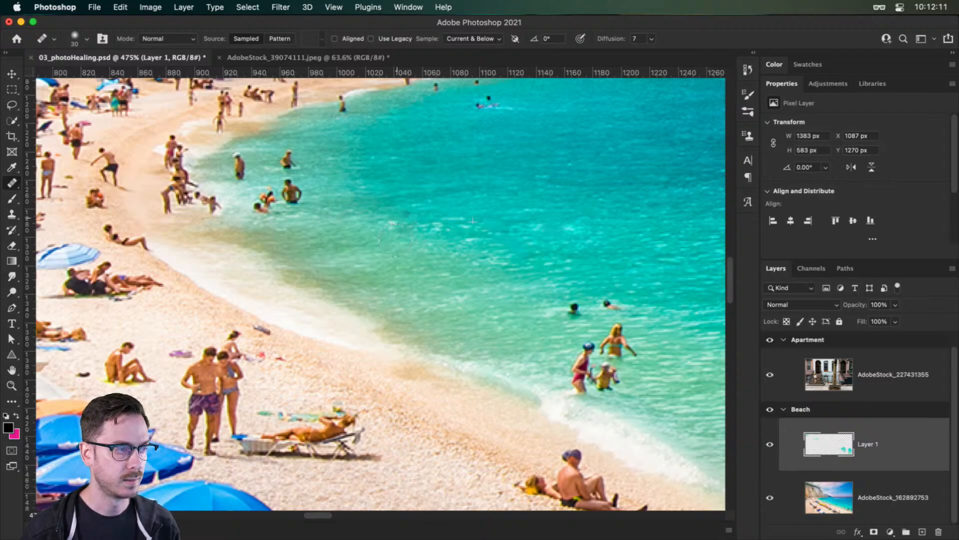
mouse_move(406, 220)
mouse_down()
mouse_move(405, 241)
mouse_move(432, 238)
mouse_move(437, 252)
mouse_move(409, 255)
mouse_move(386, 233)
mouse_move(410, 253)
mouse_up()
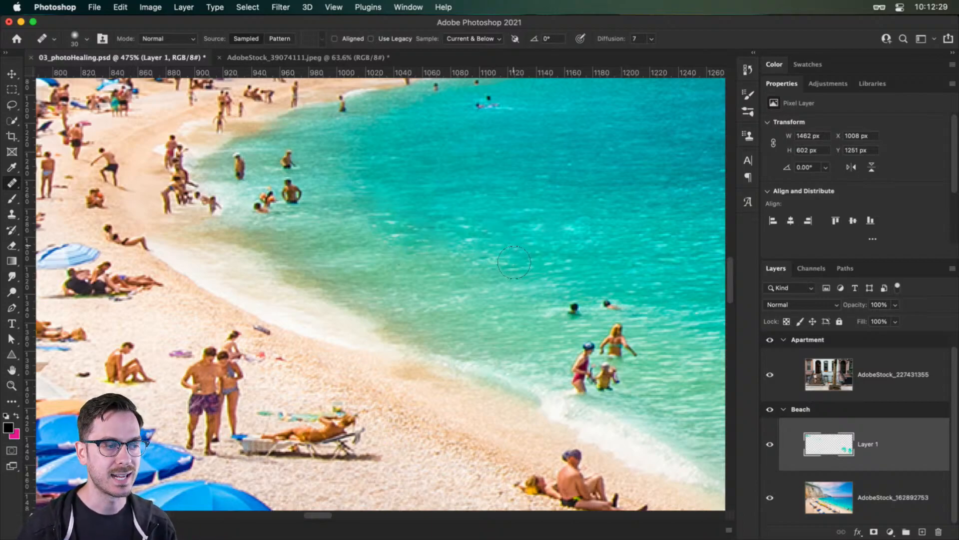
- Reduce the Healing Brush to 25 px and heal away the two swimmers floating beyond the blonde woman, using sampled nearby water
scroll(492, 246, right, 3)
scroll(492, 246, down, 1)
key(bracketleft)
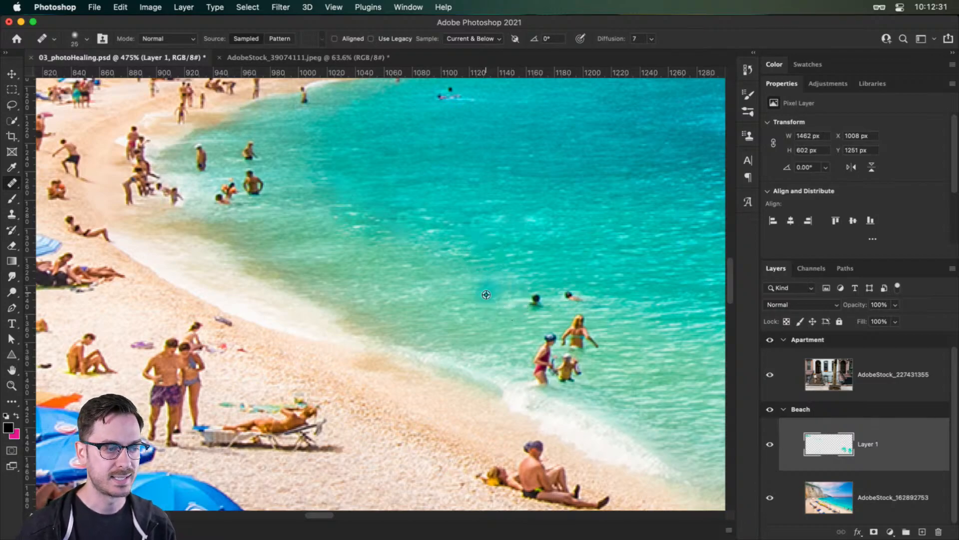
alt+click(477, 307)
mouse_move(532, 312)
mouse_down()
mouse_move(628, 309)
mouse_move(537, 303)
mouse_up()
alt+click(632, 304)
- Heal away the blonde woman standing in the water behind the woman and child, using water sampled beside her
scroll(568, 309, right, 3)
scroll(568, 310, down, 3)
alt+click(582, 294)
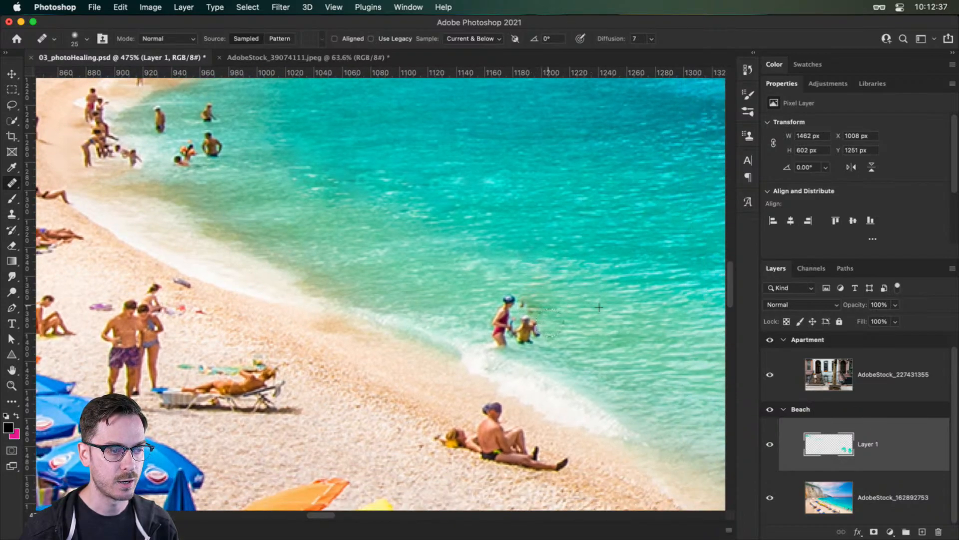
scroll(594, 305, down, 2)
scroll(595, 305, right, 2)
alt+click(573, 296)
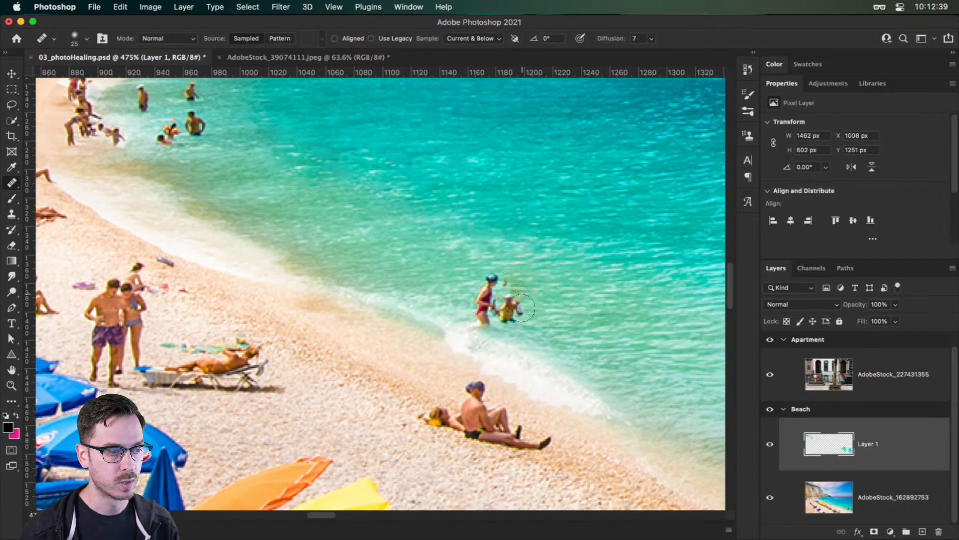
- Heal away the woman in the red swimsuit and the child beside her, and blend the leftover smudges into the water
drag(517, 296, 482, 286)
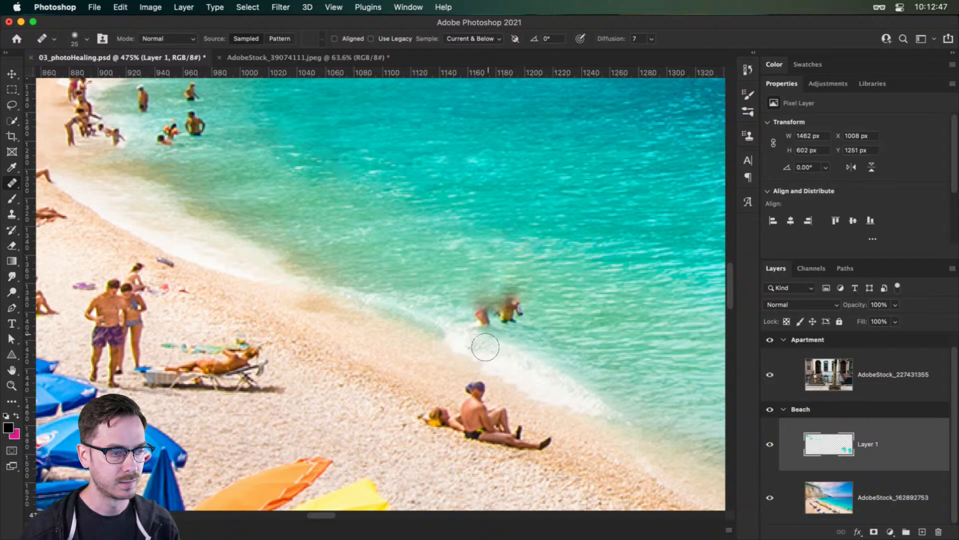
mouse_move(472, 337)
mouse_down()
mouse_move(516, 334)
mouse_move(513, 314)
mouse_move(491, 320)
mouse_move(511, 321)
mouse_move(518, 306)
mouse_move(503, 307)
mouse_move(574, 299)
mouse_up()
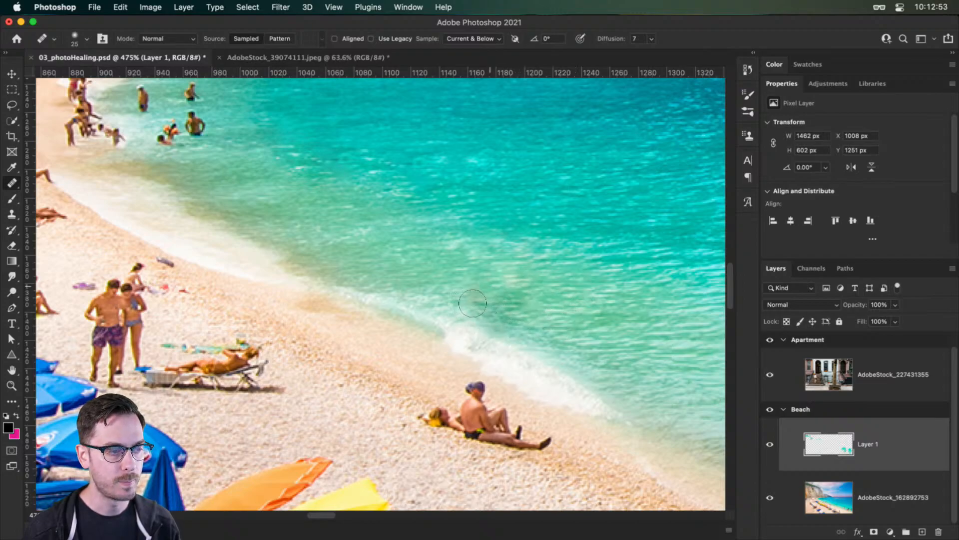
mouse_move(472, 302)
mouse_down()
mouse_move(505, 314)
mouse_move(518, 306)
mouse_move(486, 289)
mouse_move(520, 280)
mouse_move(506, 277)
mouse_move(511, 293)
mouse_move(497, 293)
mouse_move(516, 314)
mouse_move(508, 313)
mouse_move(524, 317)
mouse_move(502, 278)
mouse_move(531, 280)
mouse_move(510, 291)
mouse_move(523, 309)
mouse_move(502, 315)
mouse_move(536, 325)
mouse_move(514, 325)
mouse_move(527, 317)
mouse_move(527, 300)
mouse_move(509, 307)
mouse_move(513, 319)
mouse_move(508, 298)
mouse_up()
alt+click(457, 282)
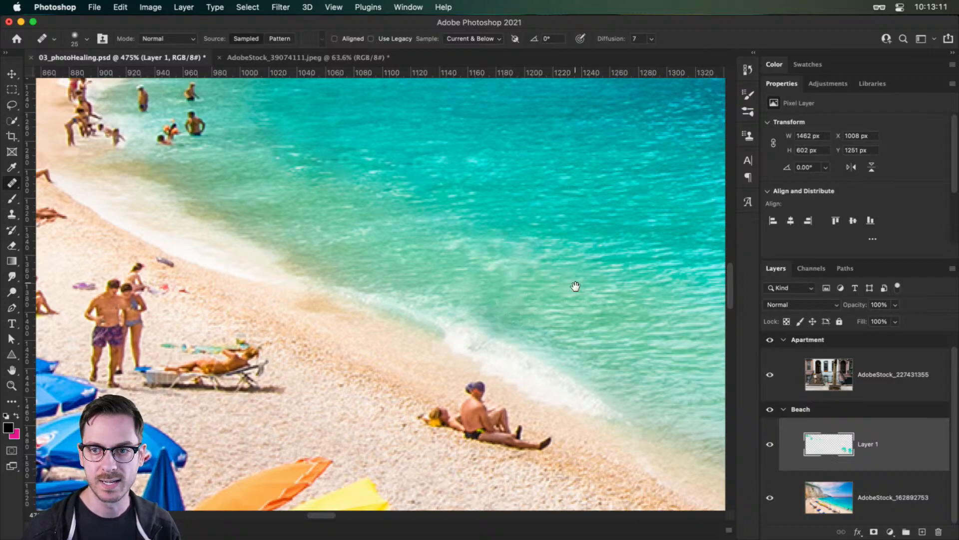
- Add a white layer mask to the Layer 1 healing layer in the Beach group
scroll(513, 278, down, 5)
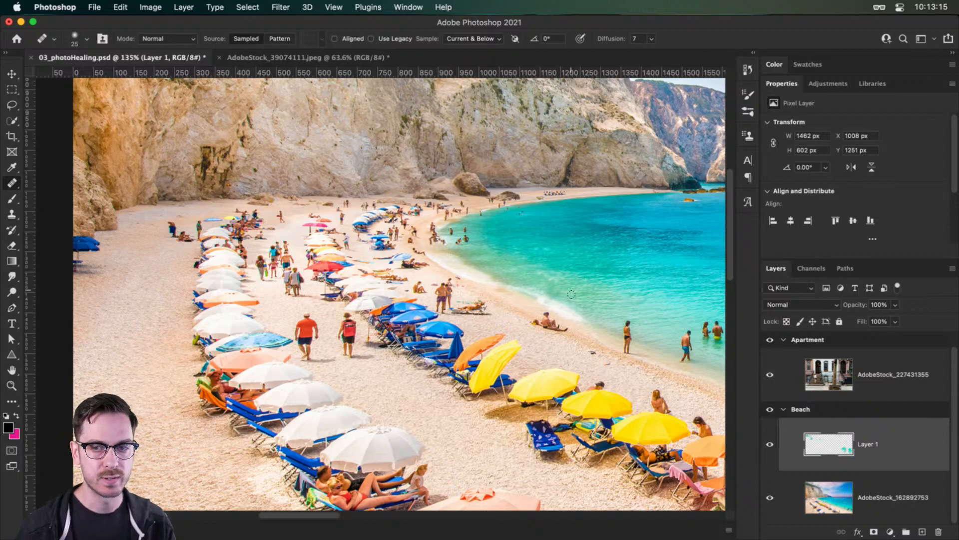
scroll(569, 303, up, 3)
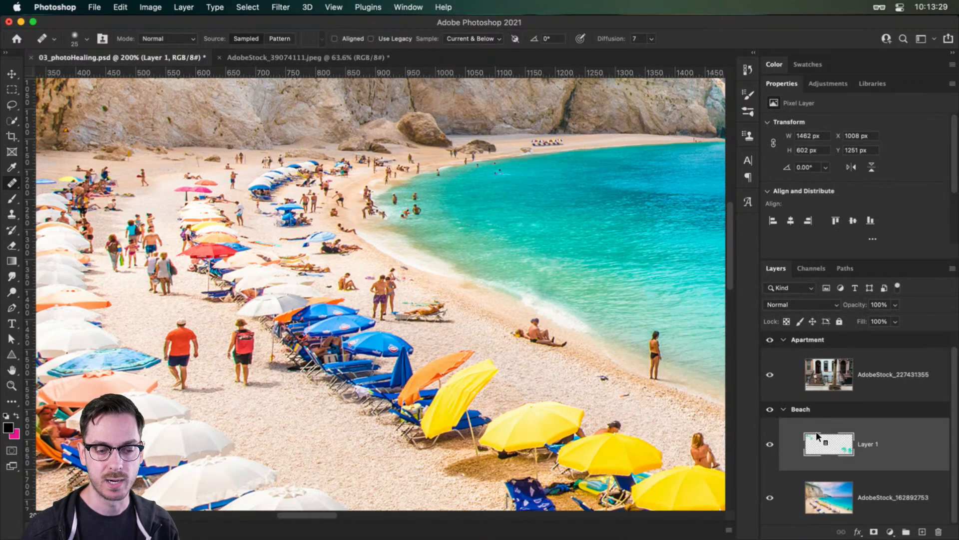
click(874, 531)
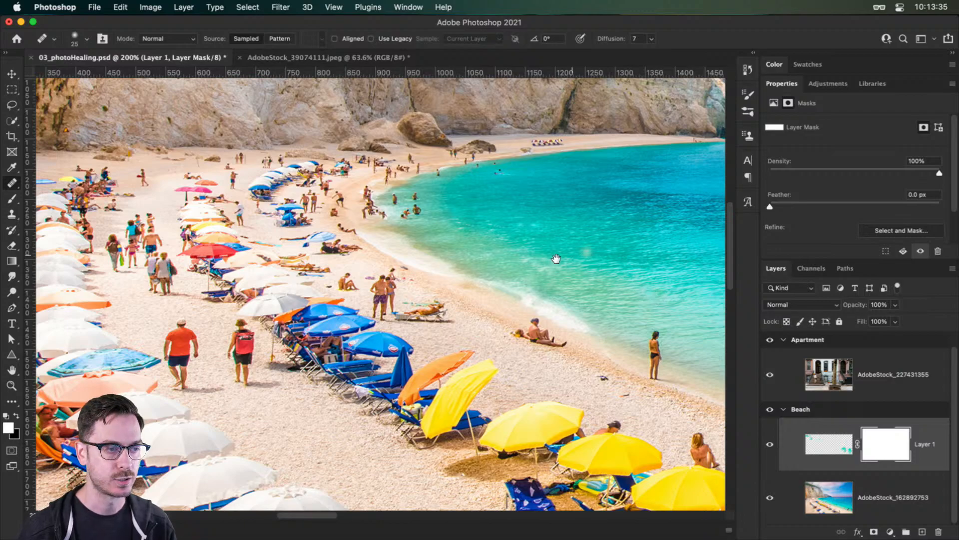
mouse_move(557, 258)
mouse_down()
mouse_move(596, 271)
mouse_move(491, 243)
mouse_up()
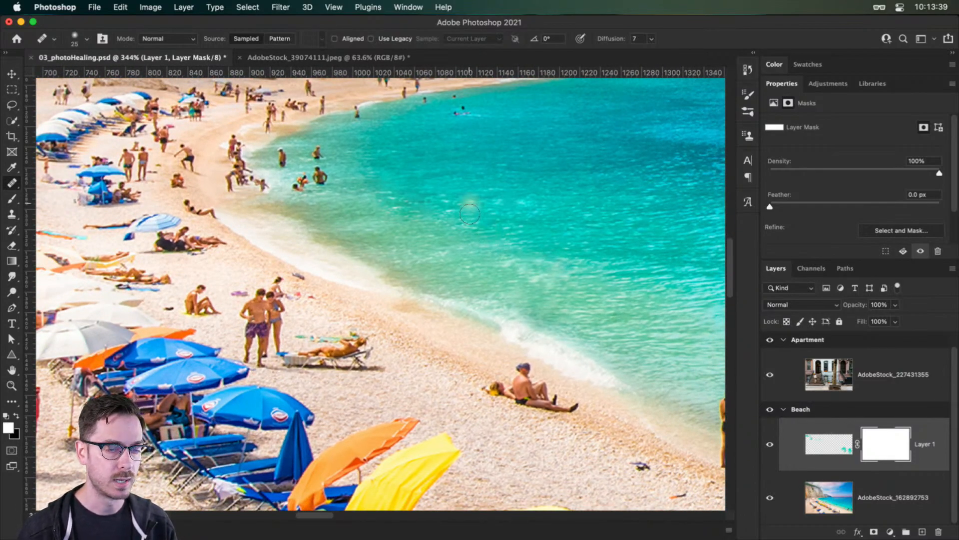
- Paint black on the layer mask with a 40 px Brush to bring back the healed-away swimmers in the middle of the bay
key(x)
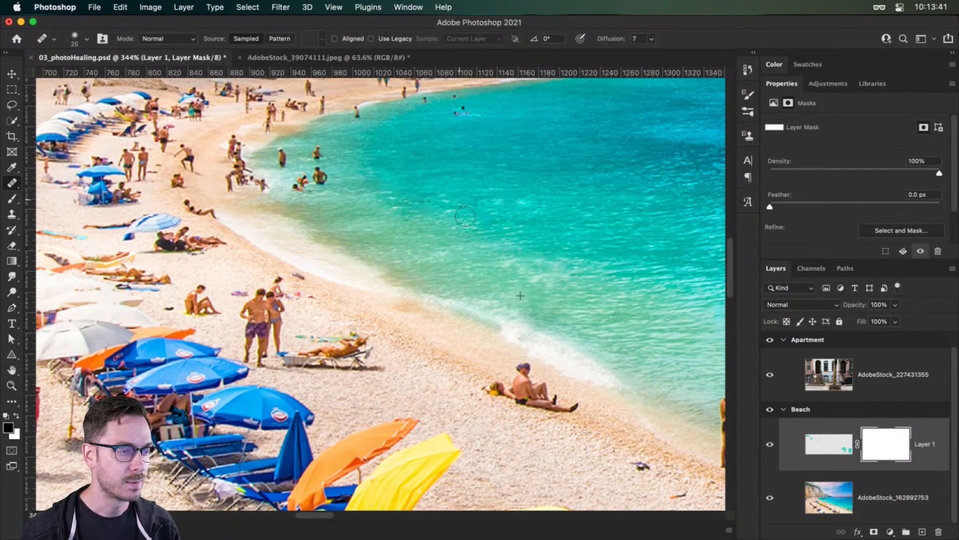
key(b)
key(bracketleft)
key(bracketleft)
key(bracketleft)
key(bracketleft)
key(bracketleft)
key(bracketleft)
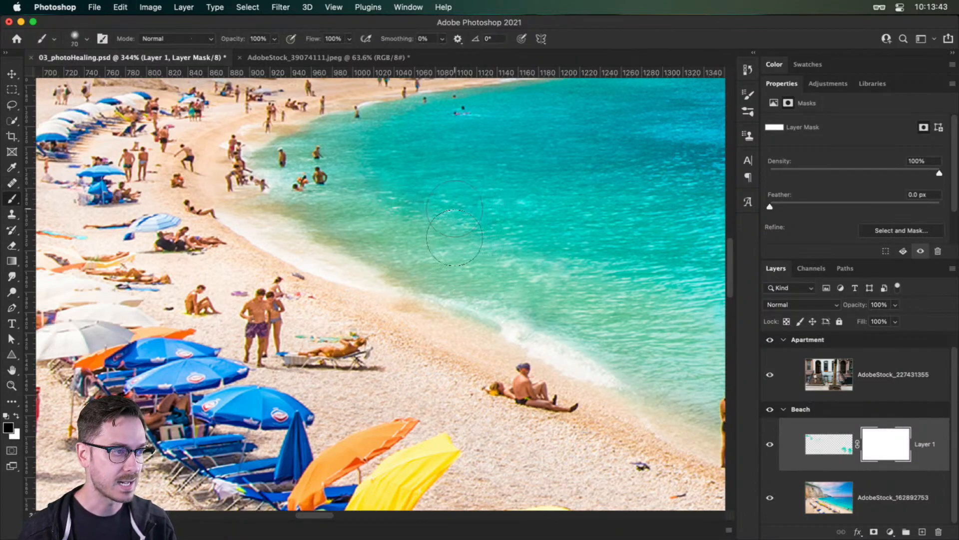
drag(463, 201, 476, 218)
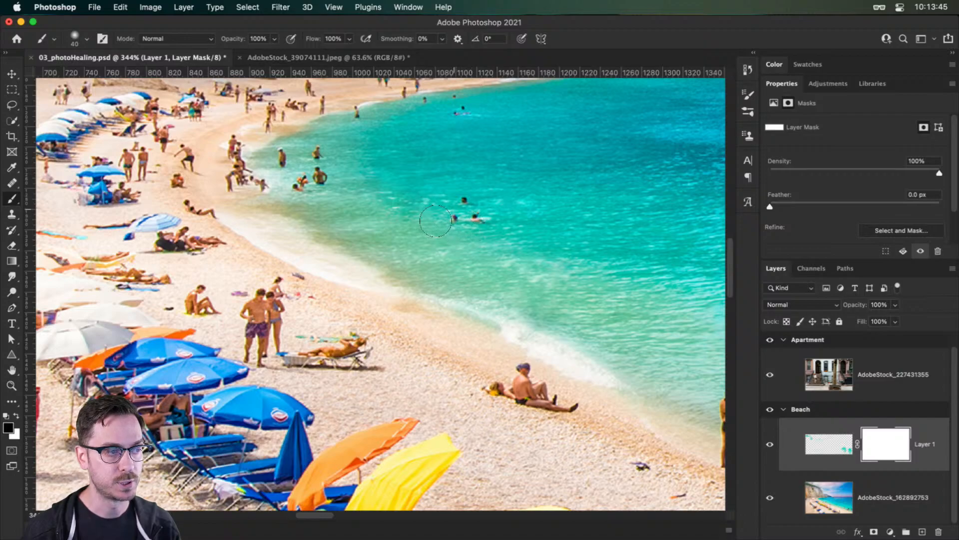
drag(399, 198, 406, 194)
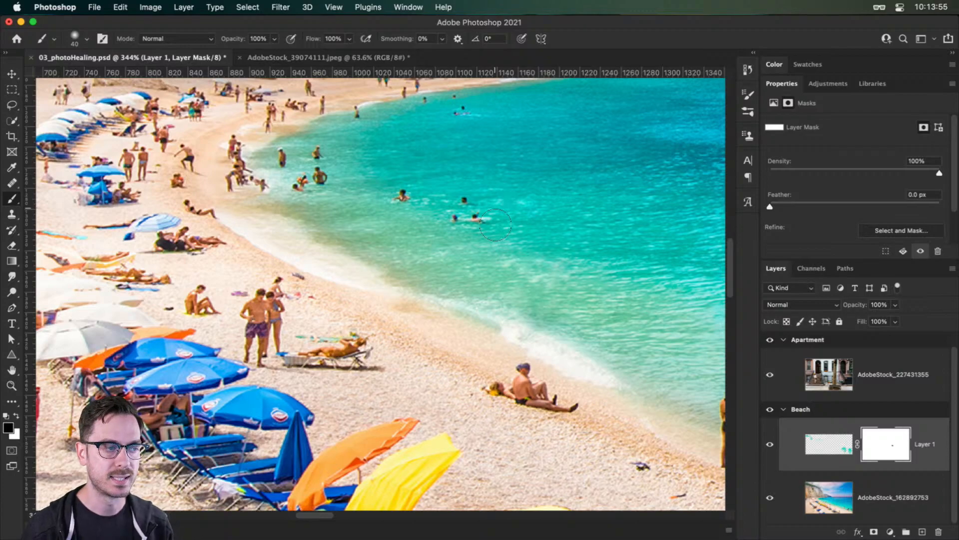
scroll(526, 208, left, 5)
scroll(527, 208, up, 2)
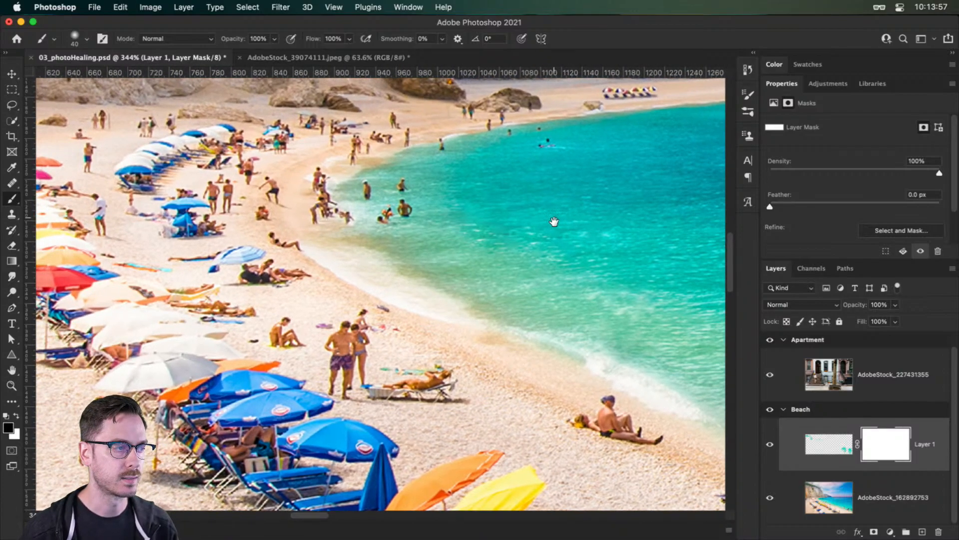
- Target Layer 1's pixels instead of its mask and switch to the Patch tool for the woman in the black bikini
key(v)
scroll(549, 250, right, 15)
scroll(550, 250, down, 5)
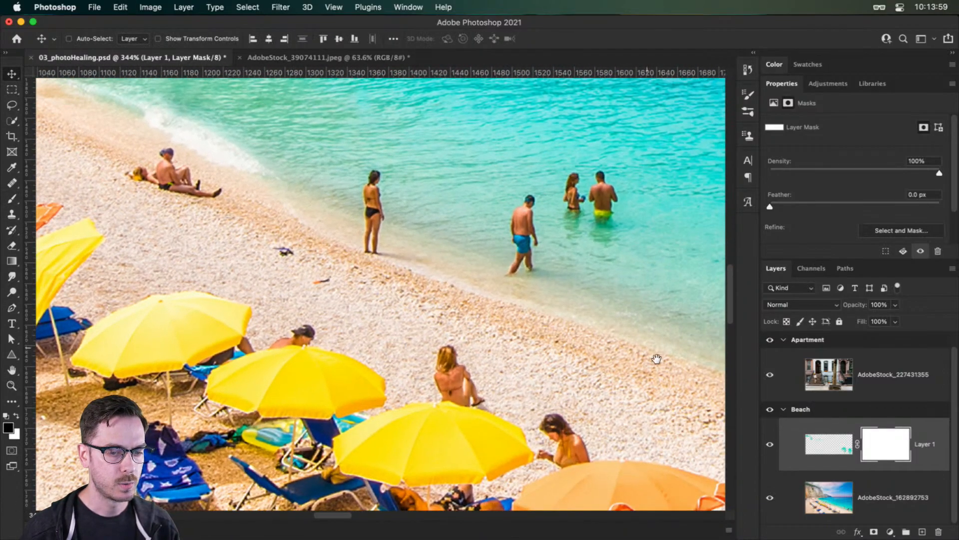
click(823, 437)
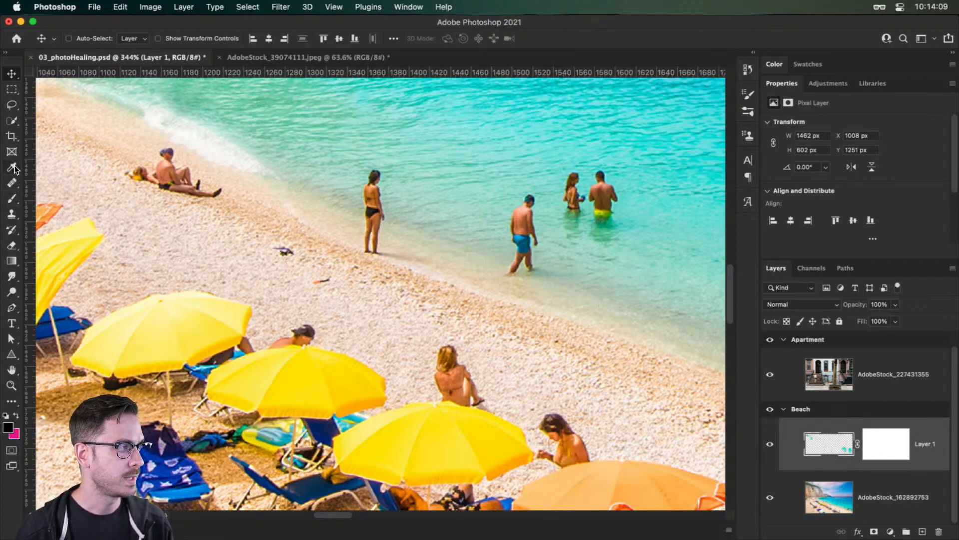
click(12, 183)
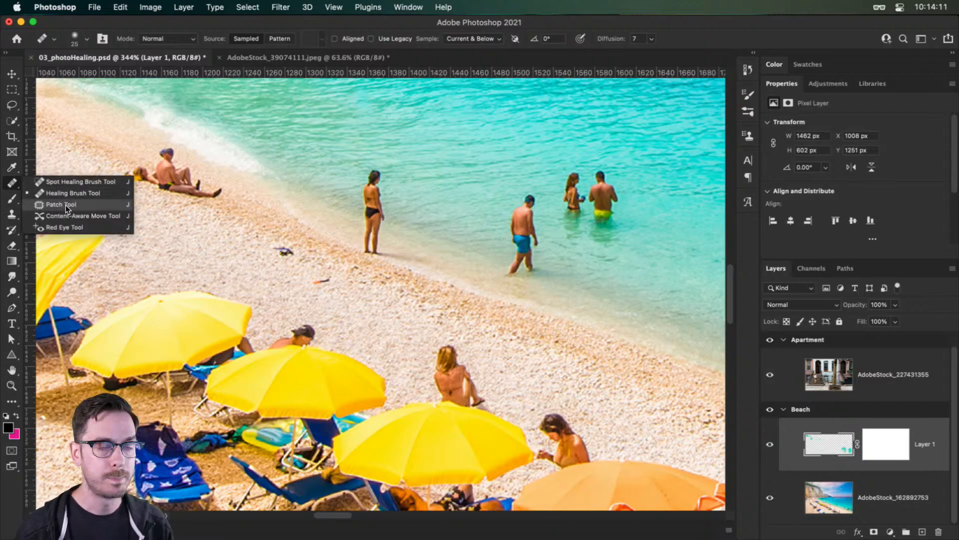
click(65, 204)
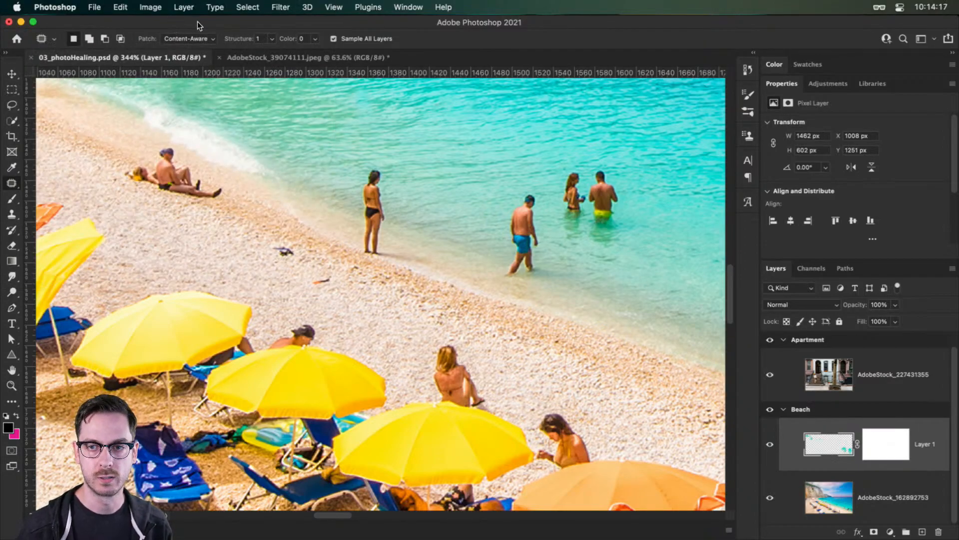
drag(357, 165, 391, 181)
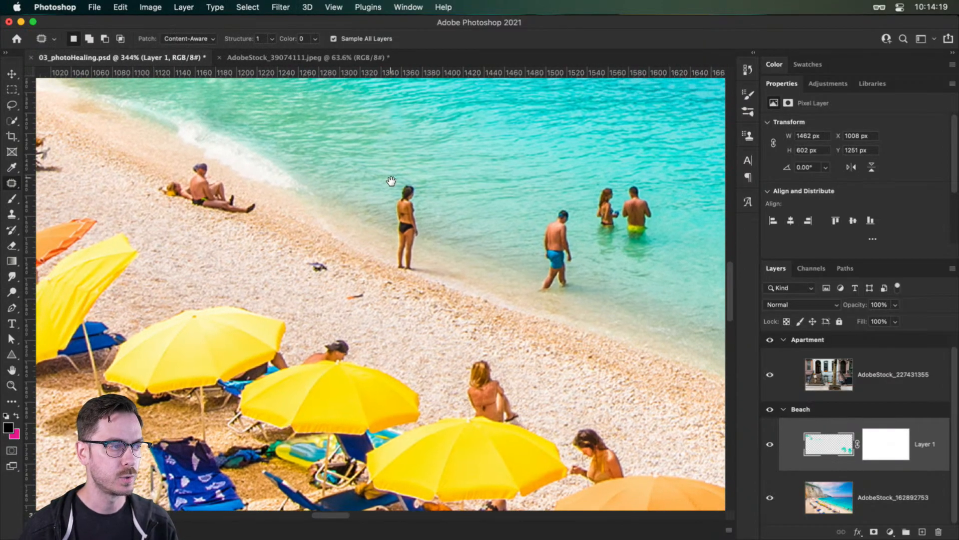
scroll(391, 181, up, 5)
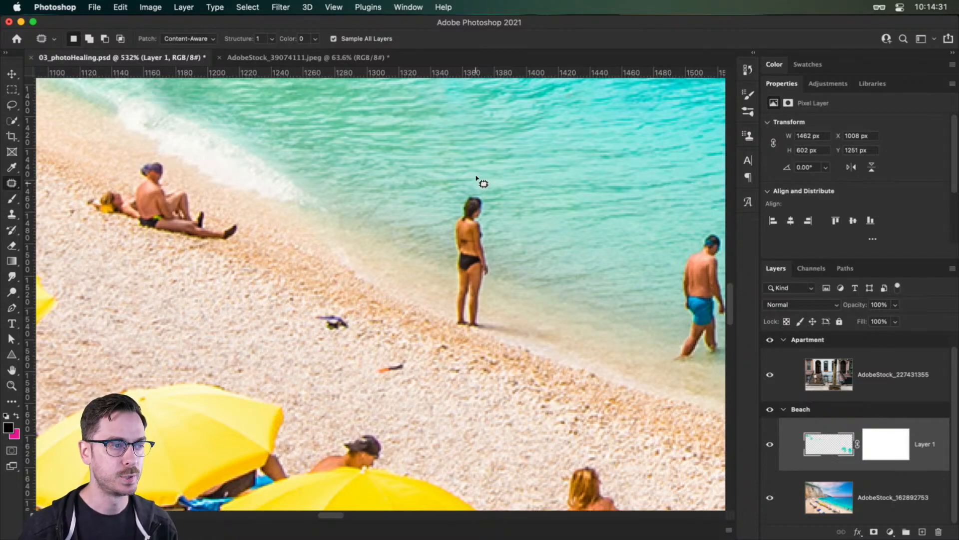
- Draw a loose Patch selection around the woman in the black bikini, from above her head to below her feet
mouse_move(476, 182)
mouse_down()
mouse_move(454, 199)
mouse_move(444, 236)
mouse_up()
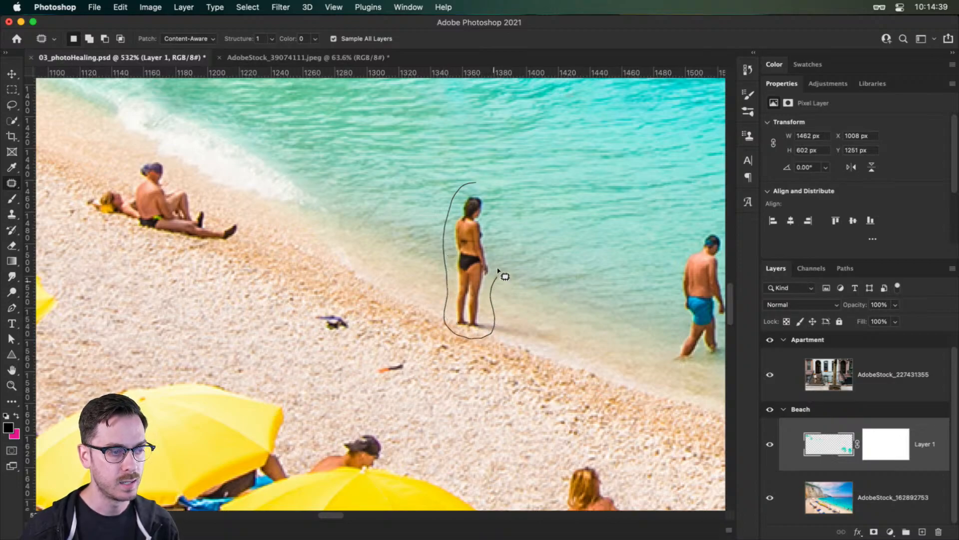
drag(500, 249, 497, 225)
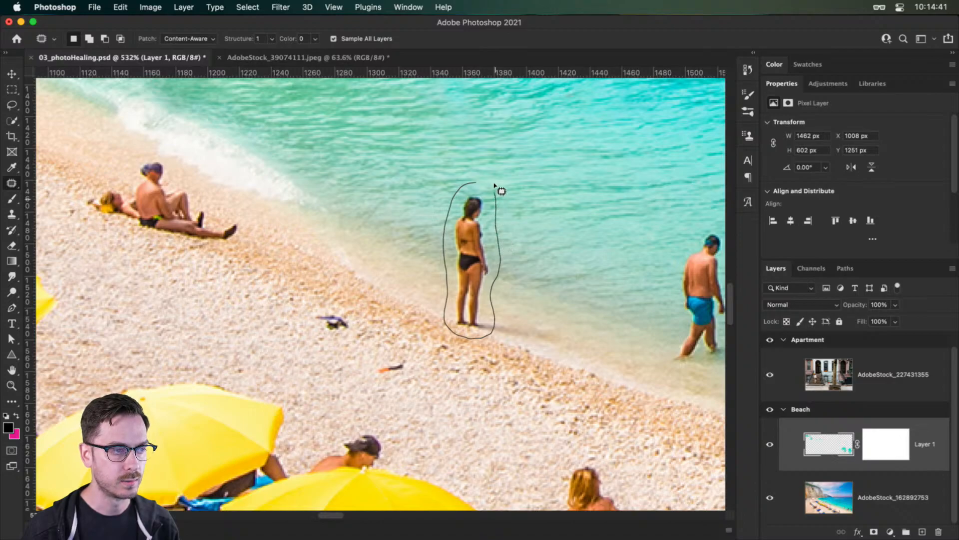
drag(479, 176, 480, 177)
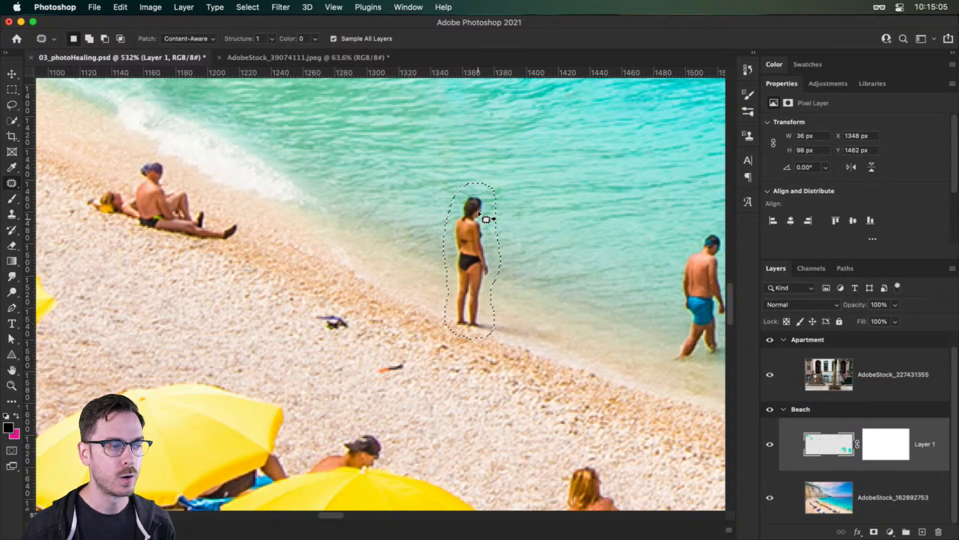
- Try to patch the woman with the shoreline between her and the man in blue shorts, and undo the patch
drag(483, 226, 557, 261)
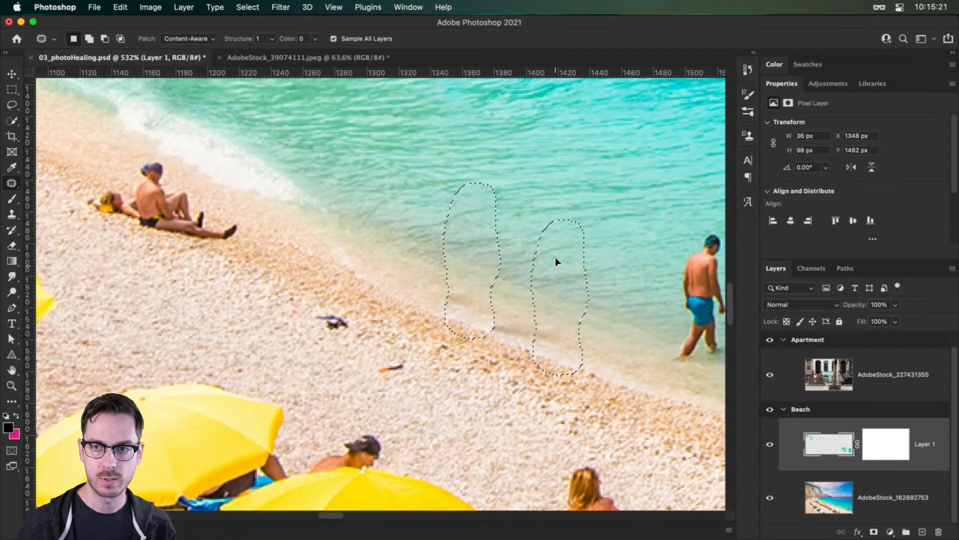
mouse_move(556, 258)
mouse_down()
mouse_move(563, 250)
mouse_move(563, 264)
mouse_up()
key(cmd+d)
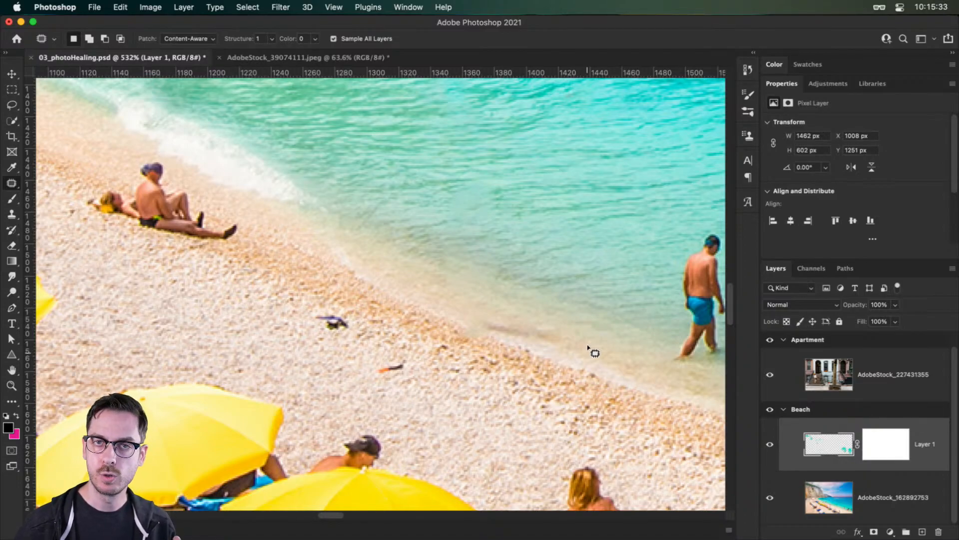
key(super+z)
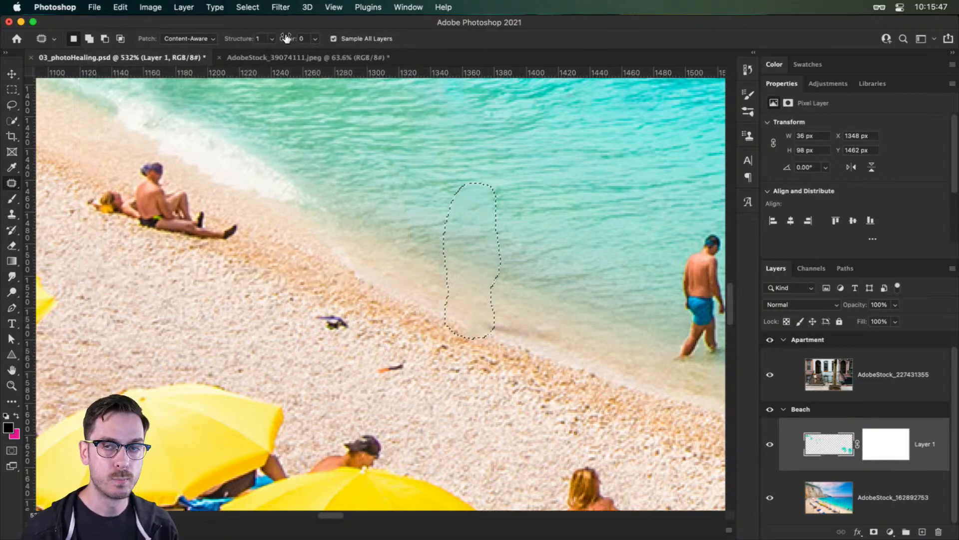
key(super+z)
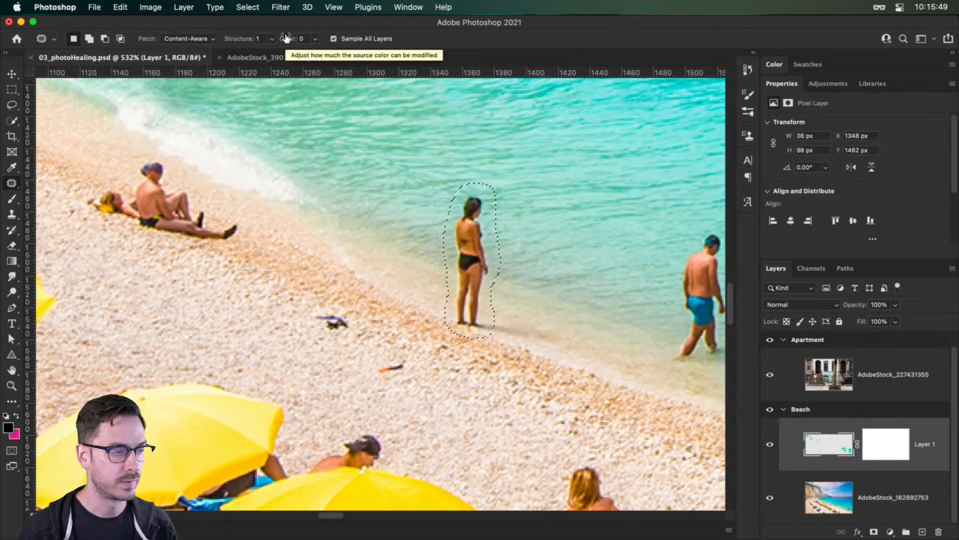
- Set the patch Color to 7 and patch the woman out with the neighbouring shoreline, keeping her outline selected
click(314, 38)
drag(313, 52, 354, 52)
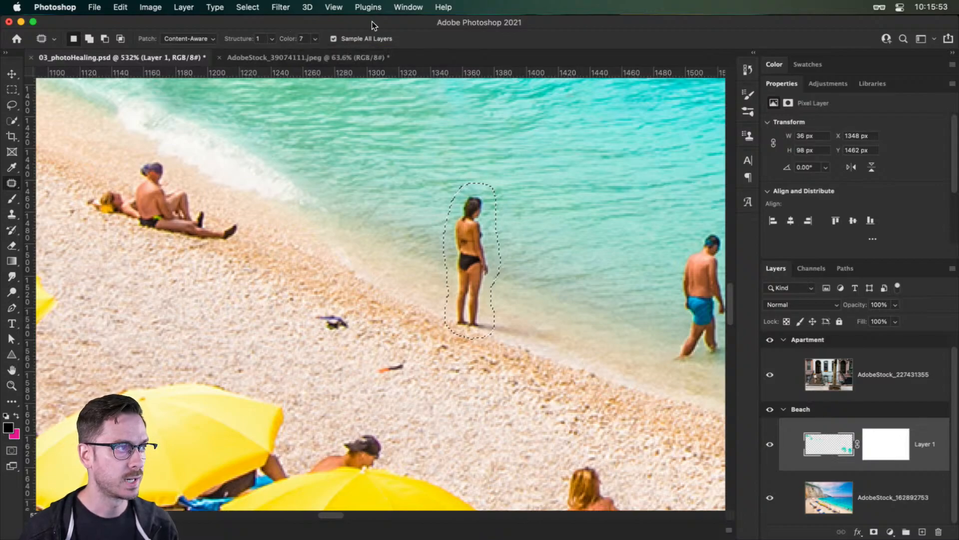
drag(476, 261, 570, 292)
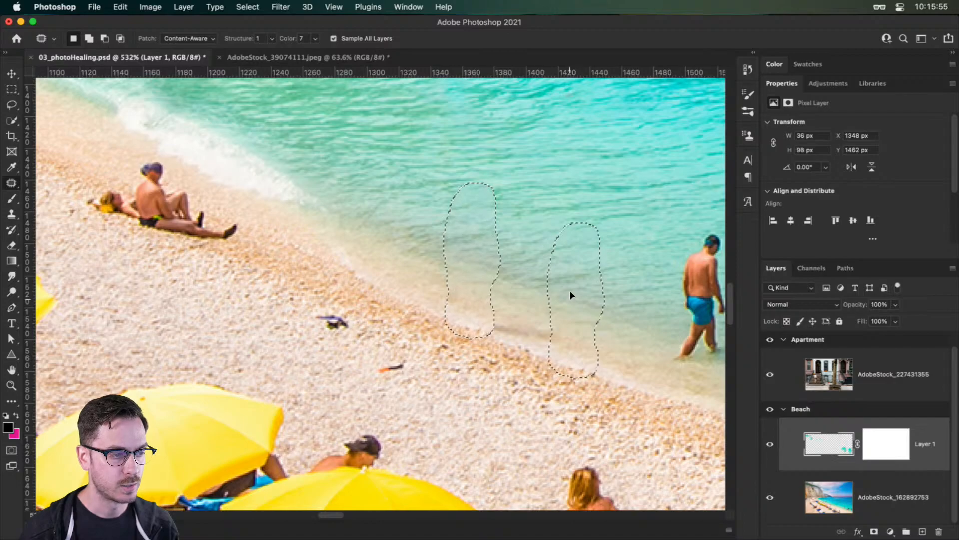
key(ctrl+d)
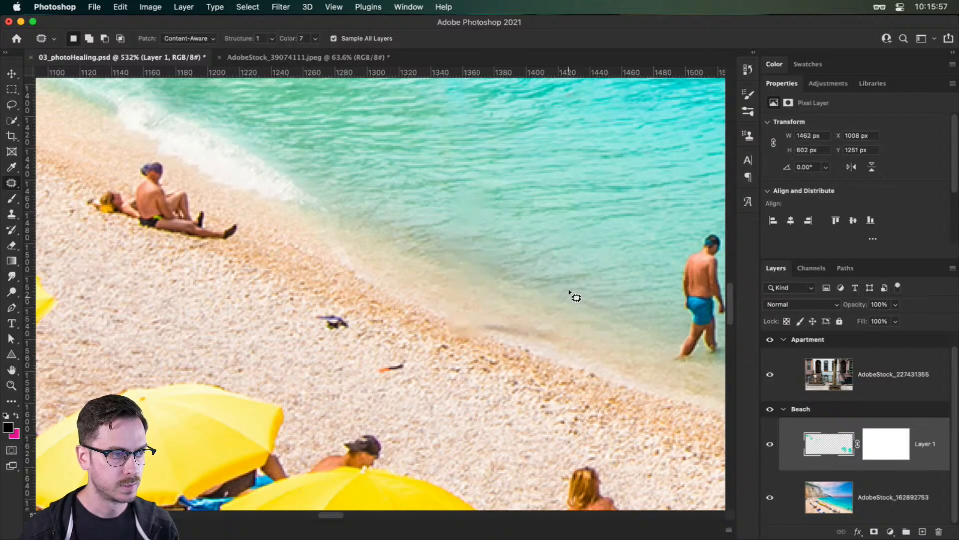
key(super+z)
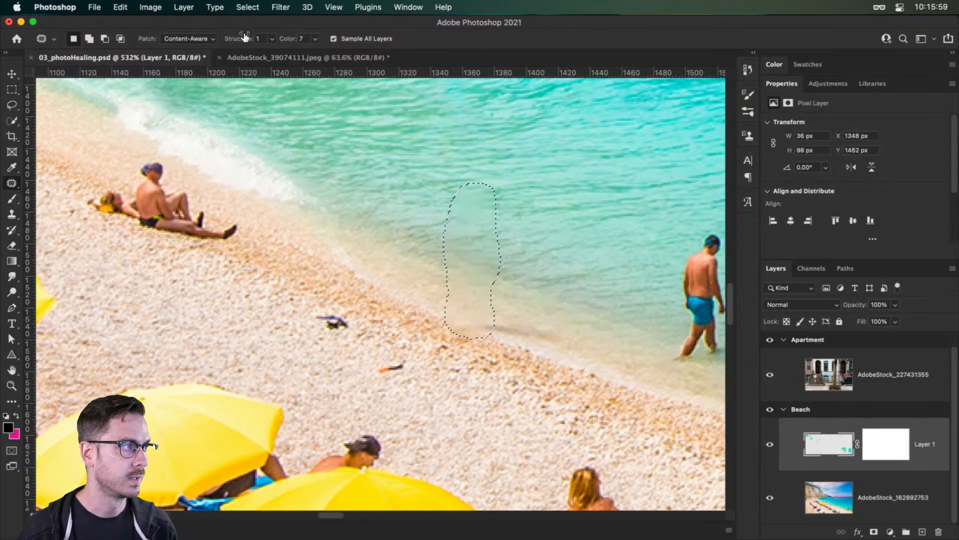
- Try patching the same outlined area from the neighbouring shoreline with Structure set to 7
drag(246, 39, 313, 40)
drag(475, 229, 576, 271)
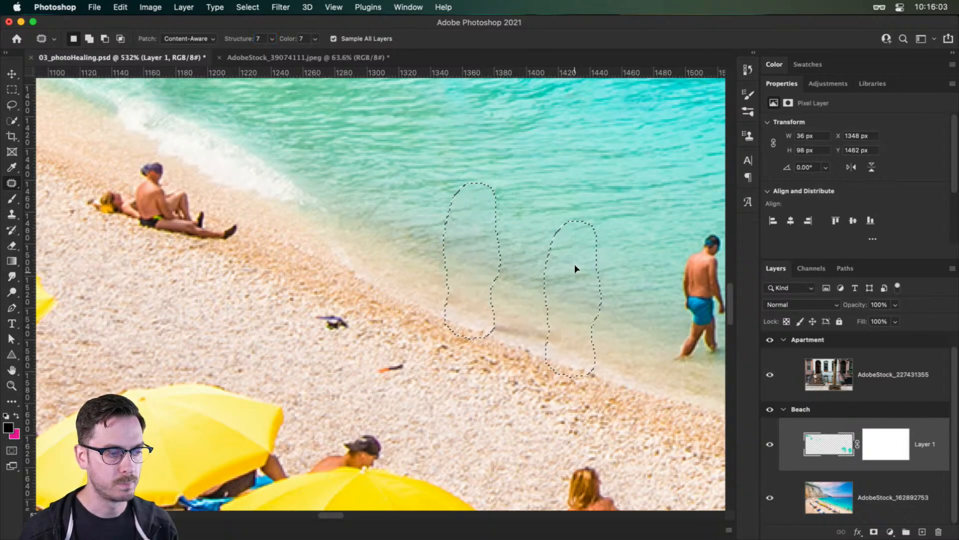
key(super+d)
key(super+z)
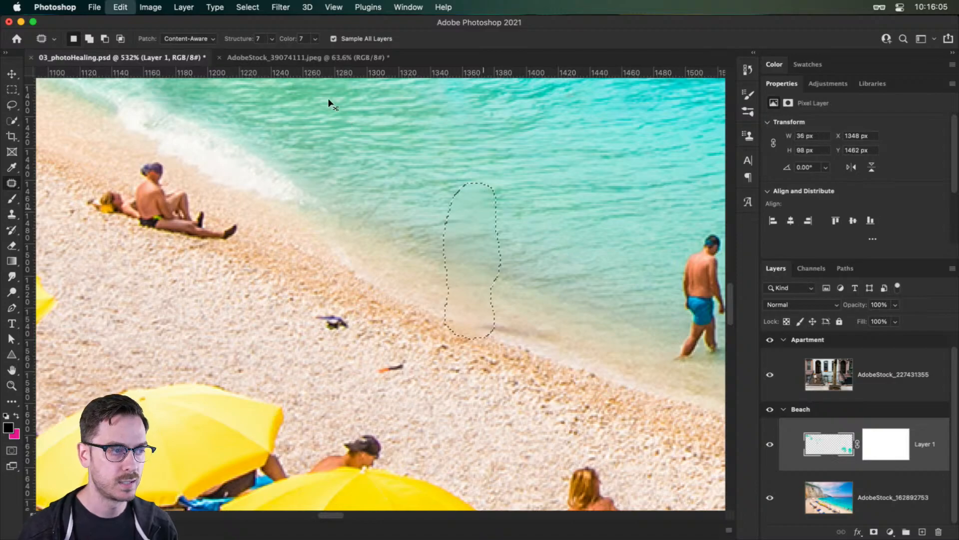
- Set Structure to 1, patch the outlined area again from the neighbouring shoreline, and deselect it
drag(250, 40, 185, 40)
drag(481, 250, 561, 281)
key(super+d)
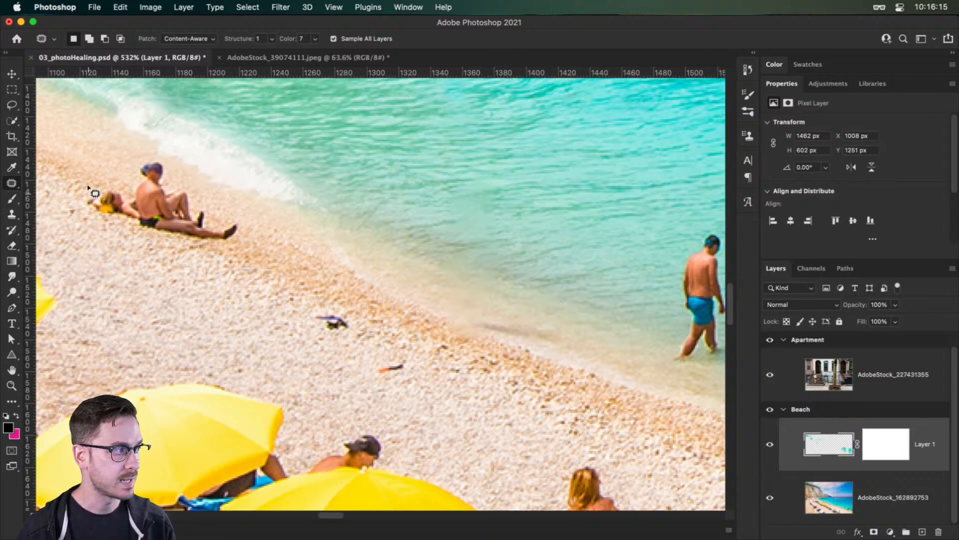
- Blend away the leftover shadow and smudges in the patched water and shoreline with the Healing Brush
right_click(12, 183)
click(70, 192)
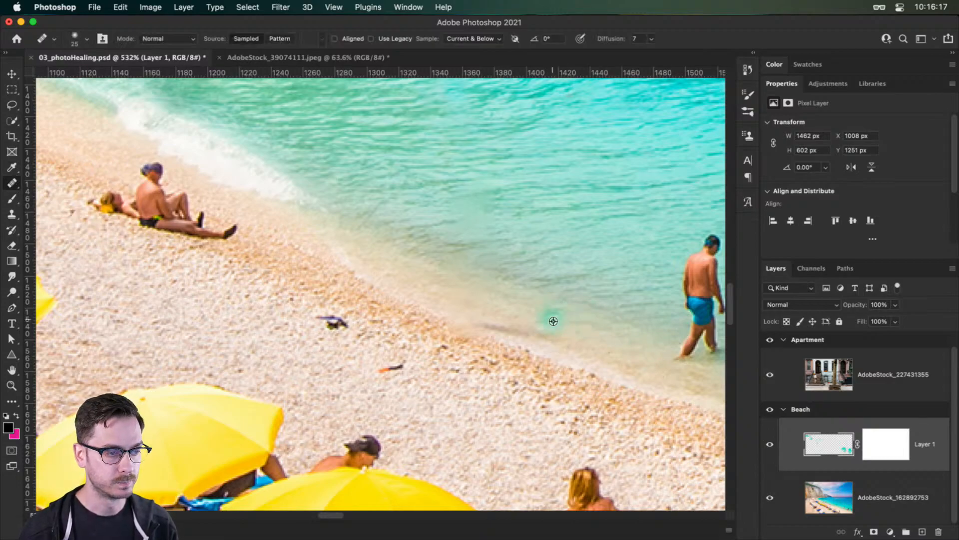
mouse_move(491, 306)
mouse_down()
mouse_move(502, 282)
mouse_move(500, 209)
mouse_move(447, 217)
mouse_move(443, 330)
mouse_move(467, 353)
mouse_up()
alt+click(413, 199)
alt+click(399, 296)
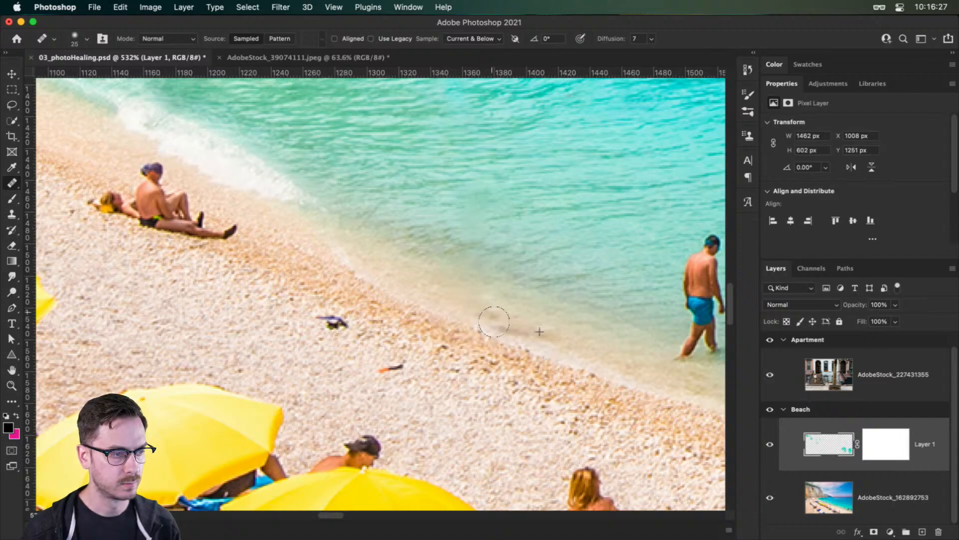
drag(621, 260, 471, 268)
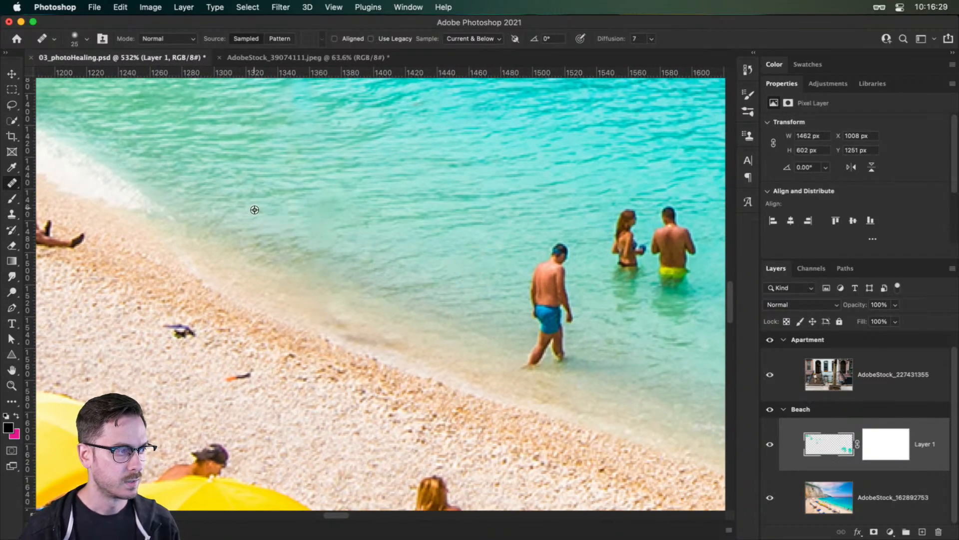
drag(319, 220, 351, 246)
- Patch out the man in blue shorts and his reflection with water from further up the shoreline, and deselect
drag(642, 359, 600, 336)
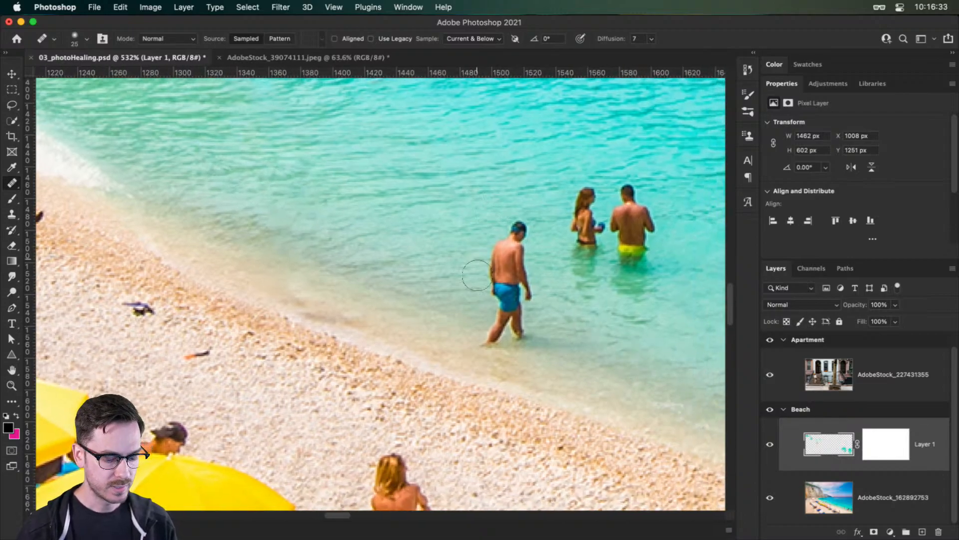
click(12, 183)
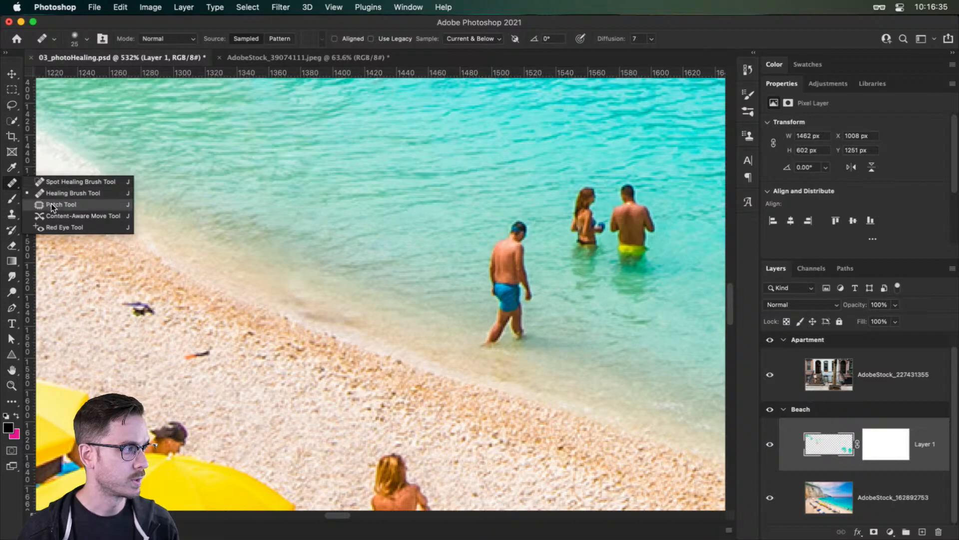
click(50, 203)
mouse_move(529, 205)
mouse_down()
mouse_move(495, 205)
mouse_move(473, 344)
mouse_up()
mouse_move(535, 350)
mouse_down()
mouse_move(608, 342)
mouse_move(603, 332)
mouse_move(546, 317)
mouse_move(549, 240)
mouse_up()
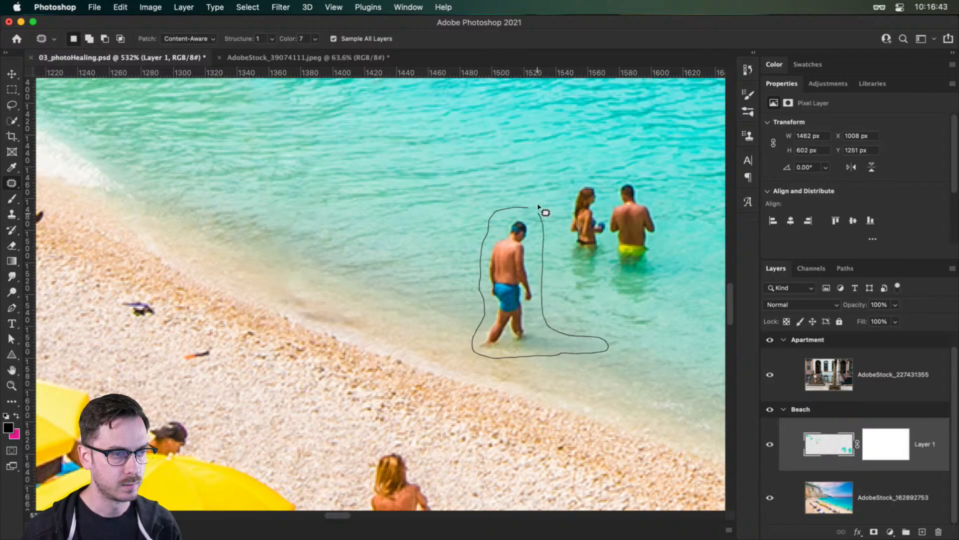
drag(540, 204, 538, 205)
scroll(539, 205, right, 5)
scroll(539, 205, down, 3)
drag(425, 200, 286, 145)
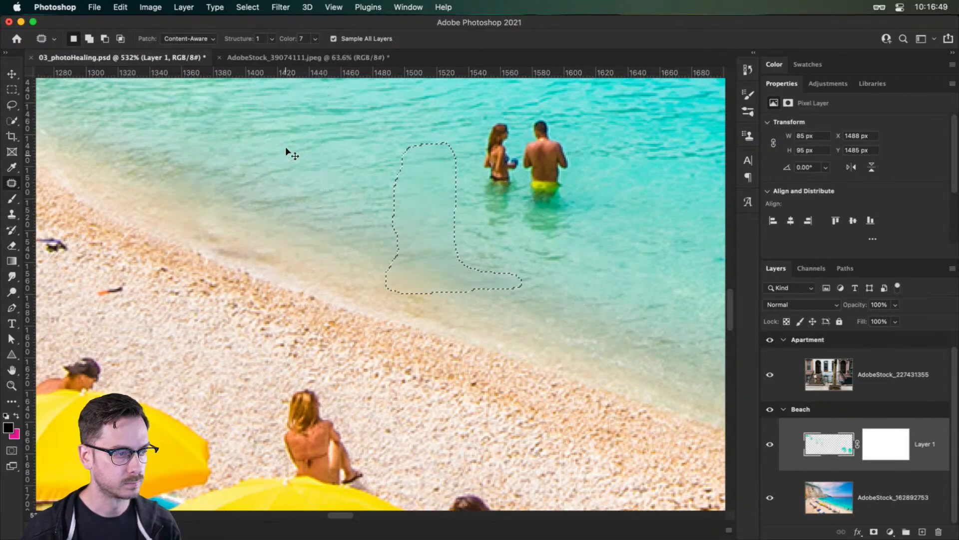
key(ctrl+d)
- Review the healed beach as a whole and look at the finished examples in Discord's challenge channel
scroll(437, 229, down, 10)
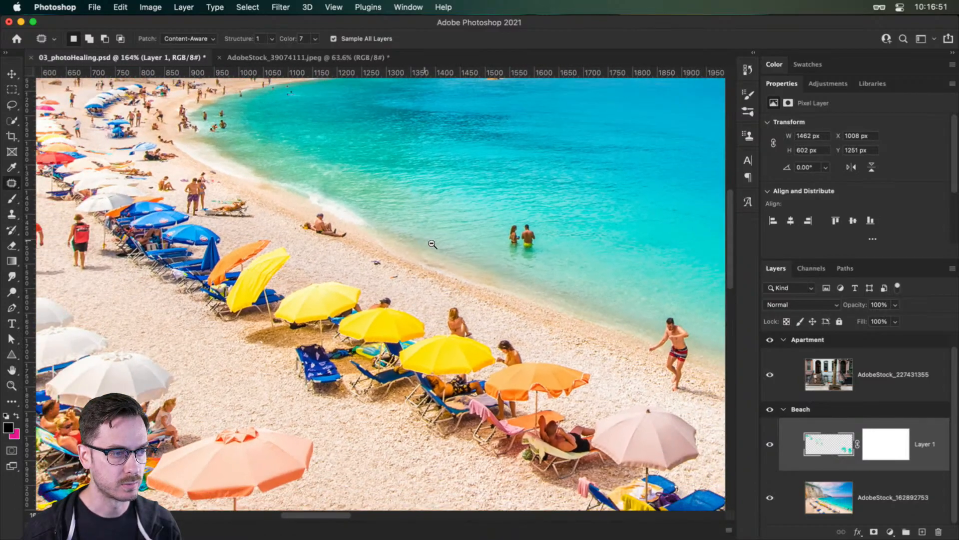
scroll(453, 259, up, 2)
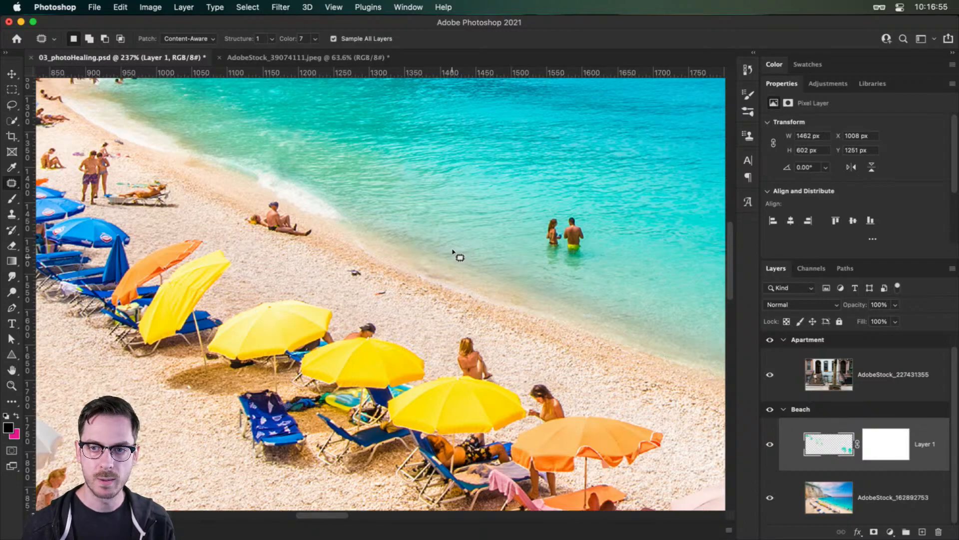
scroll(453, 252, down, 4)
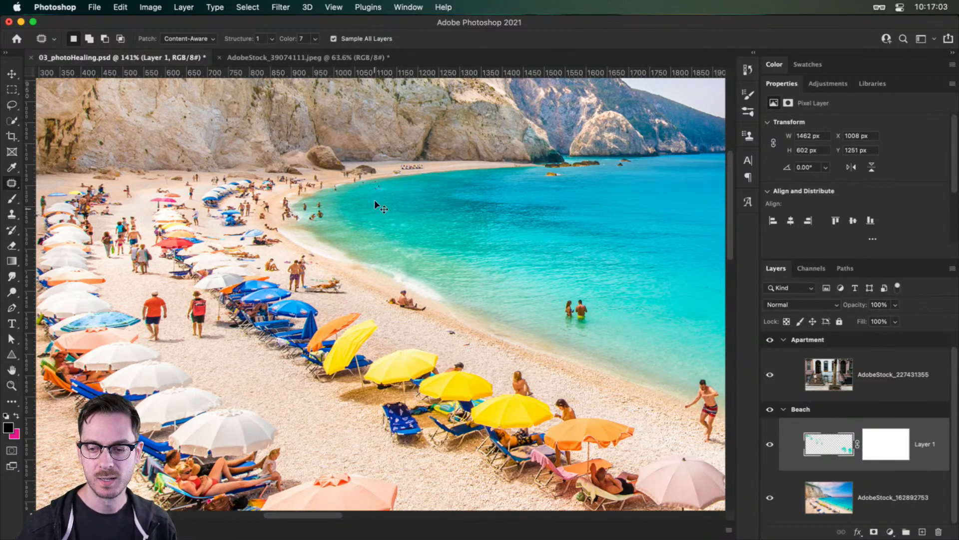
key(super+Tab)
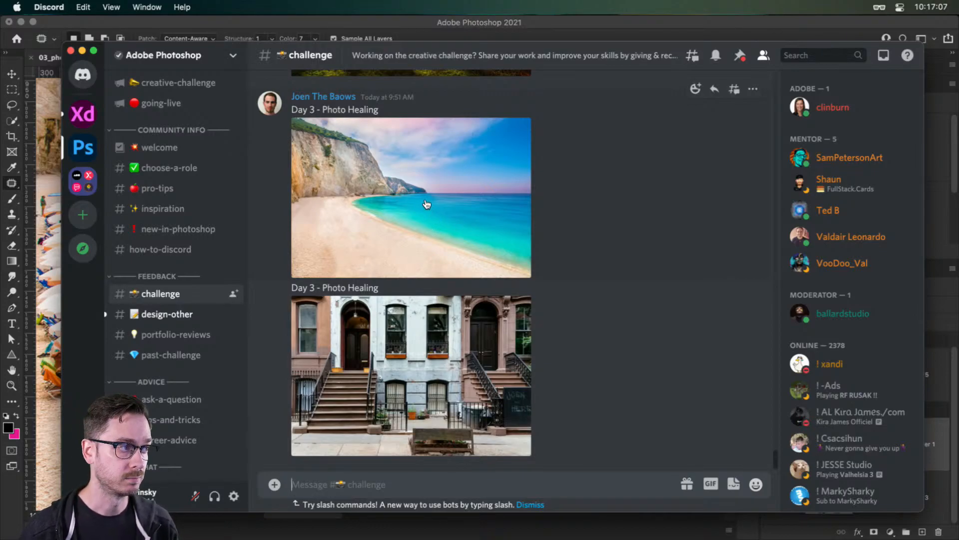
key(super+Tab)
click(307, 56)
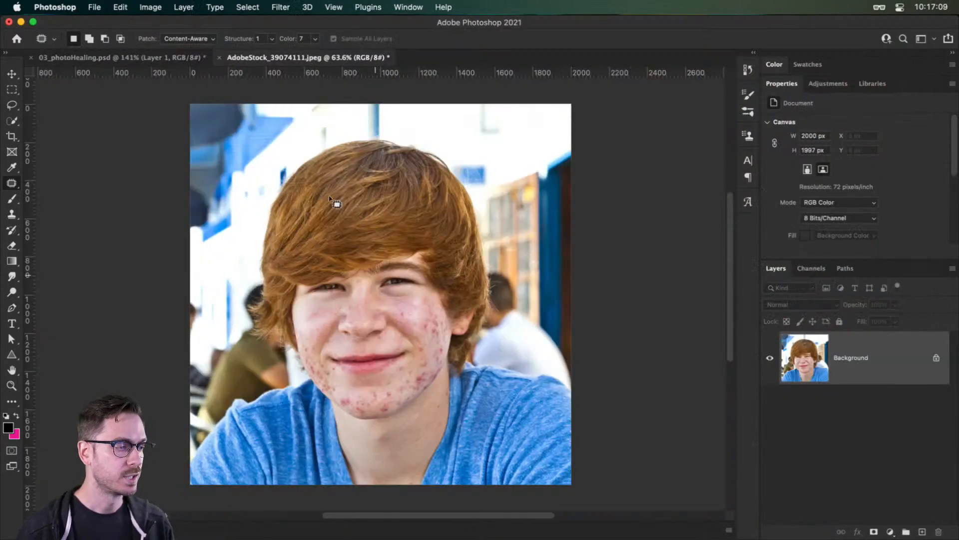
click(131, 59)
- Add a new empty layer above the AdobeStock_227431355 photo in the Apartment group
drag(615, 314, 555, 360)
drag(554, 392, 382, 404)
drag(523, 381, 580, 320)
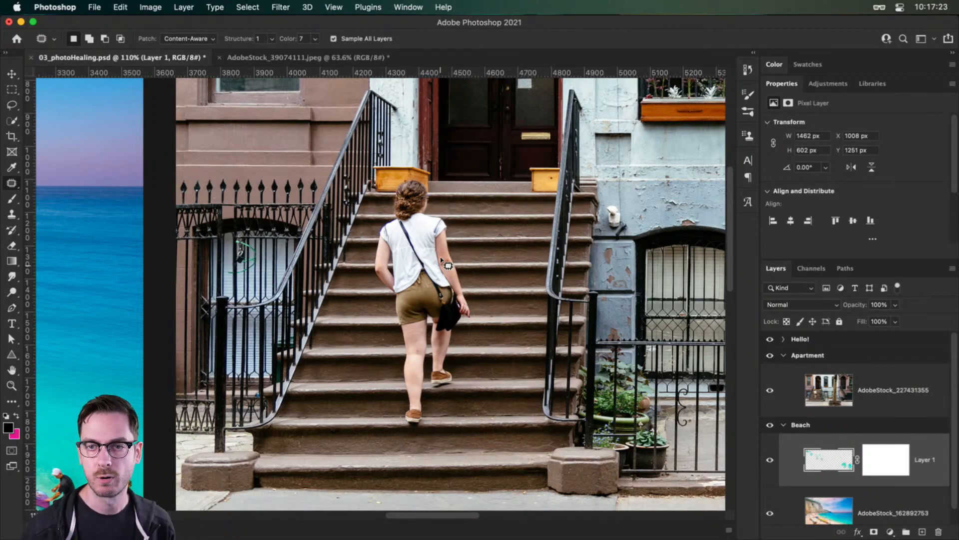
click(921, 378)
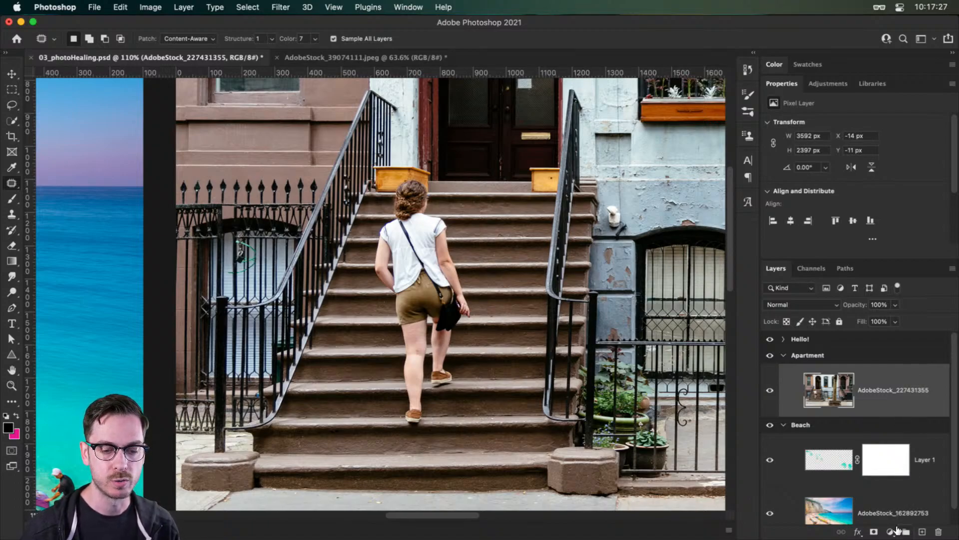
click(922, 532)
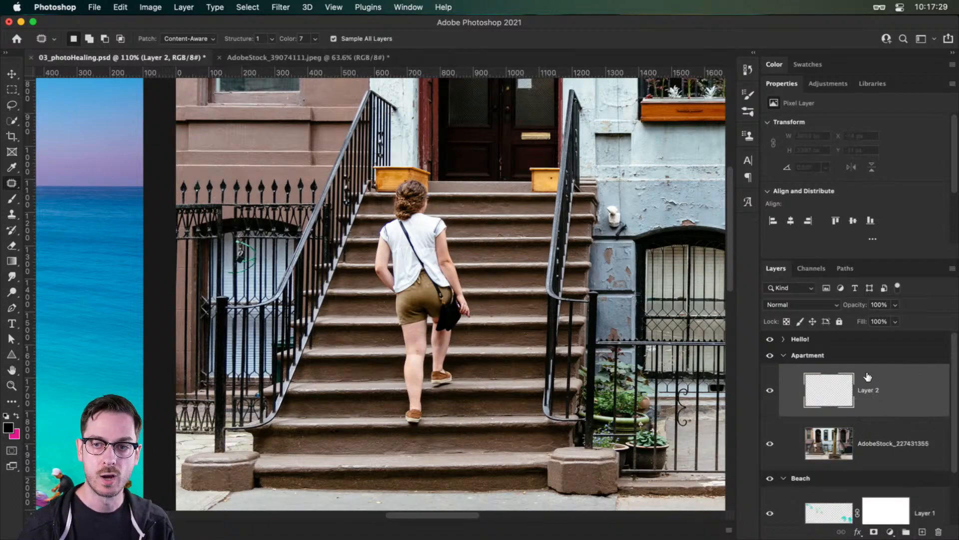
- Clone stair texture over the woman's lower foot and shin on the new layer with the Clone Stamp
scroll(406, 304, up, 3)
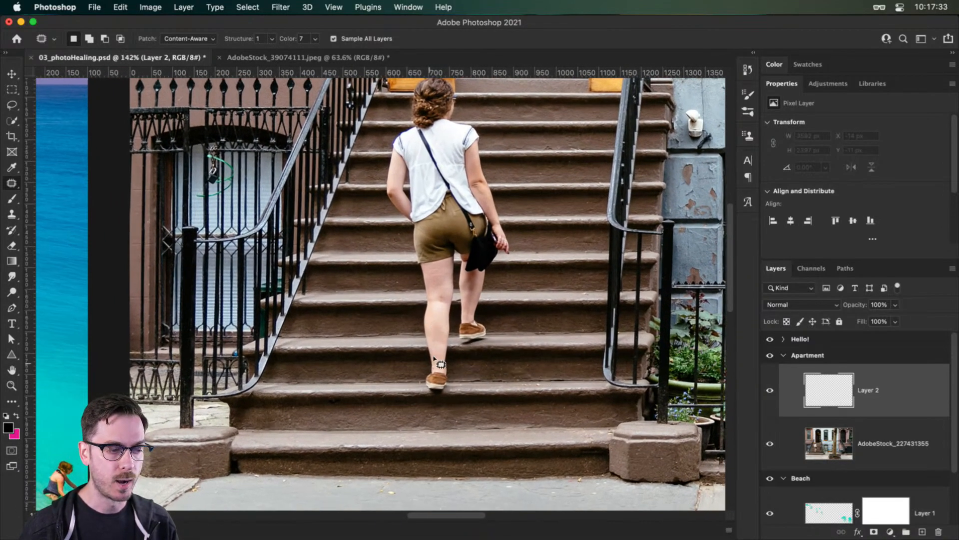
drag(439, 369, 446, 352)
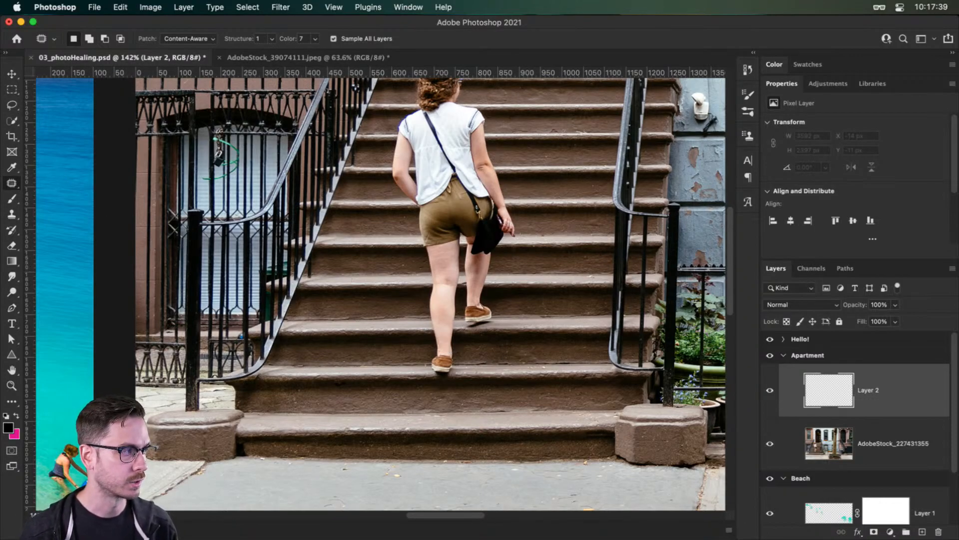
key(s)
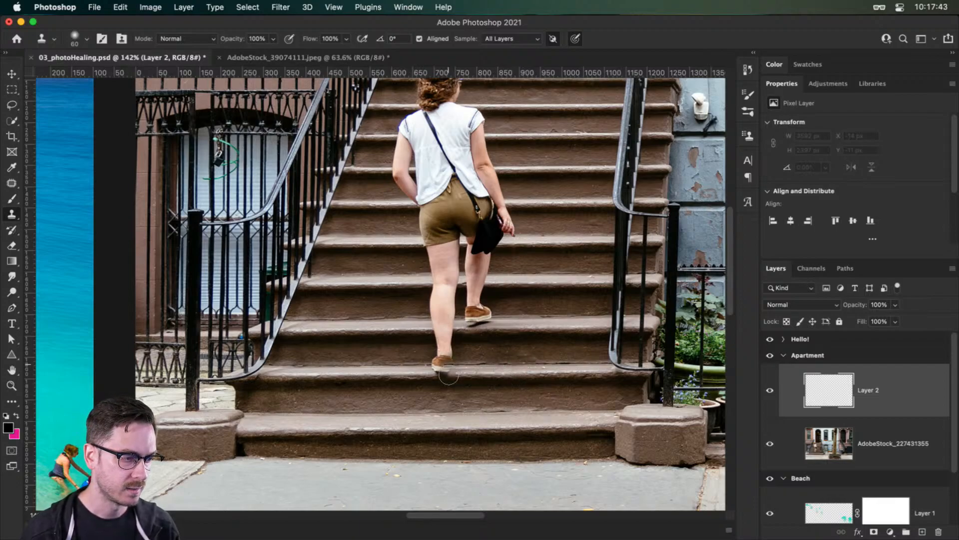
scroll(495, 370, up, 3)
scroll(495, 370, up, 2)
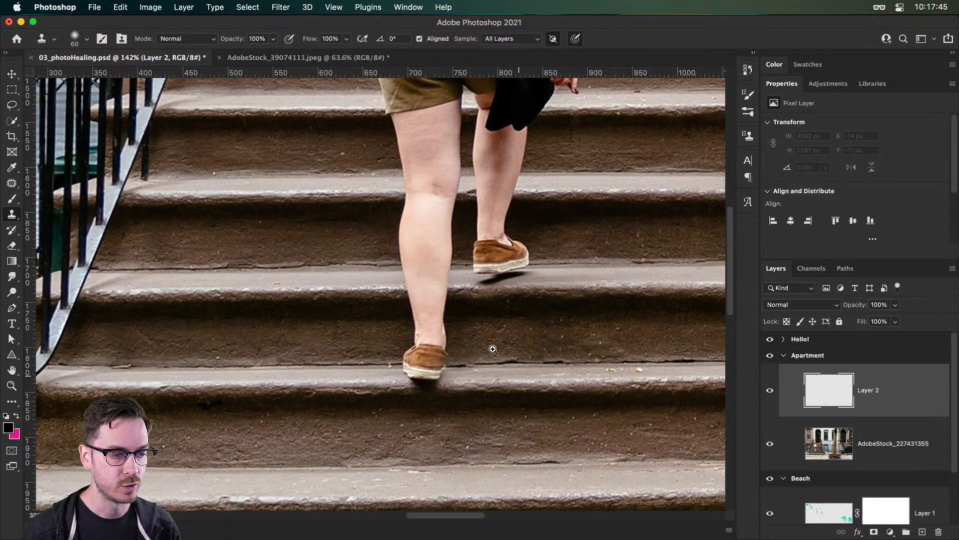
scroll(500, 344, down, 2)
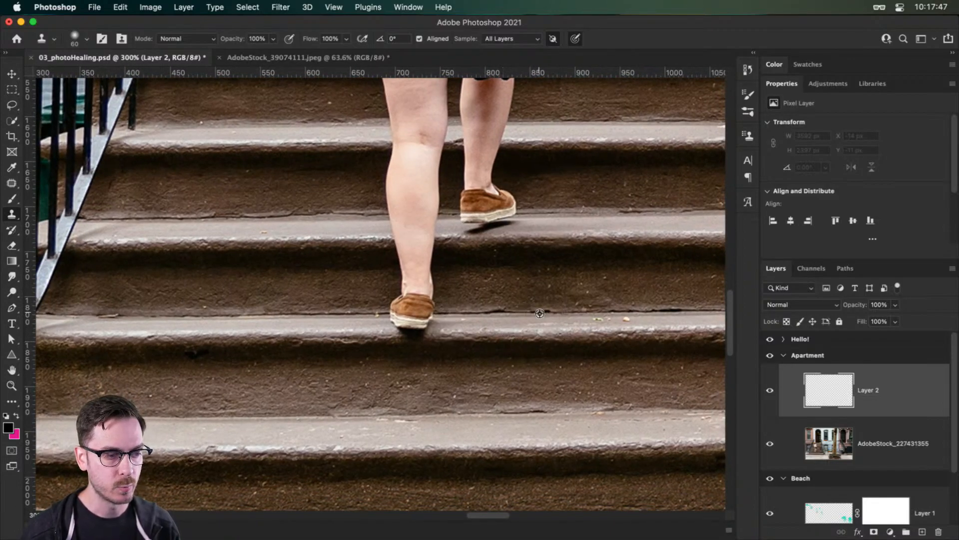
mouse_move(441, 342)
mouse_down()
mouse_move(421, 321)
mouse_move(427, 334)
mouse_up()
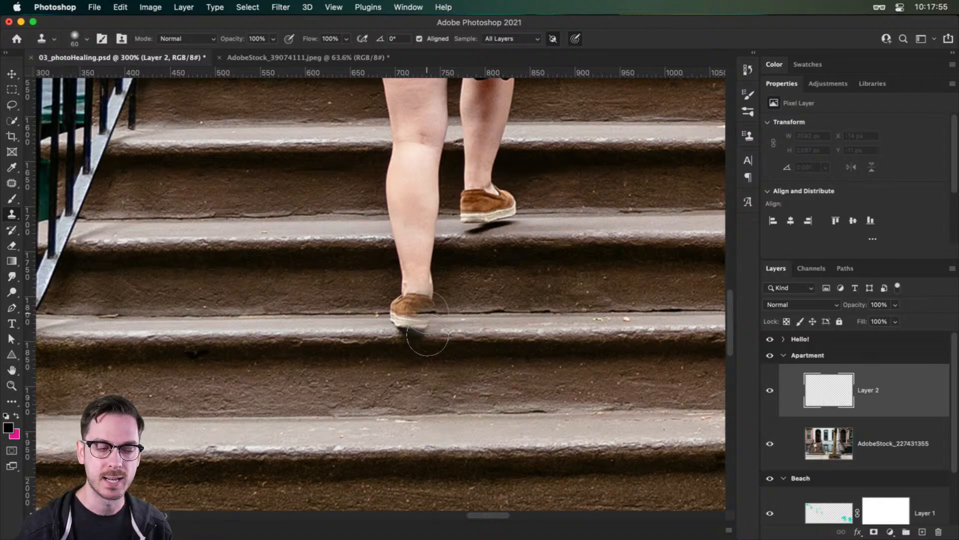
mouse_move(427, 335)
mouse_down()
mouse_move(408, 322)
mouse_move(406, 341)
mouse_move(401, 331)
mouse_move(430, 296)
mouse_move(402, 261)
mouse_move(417, 241)
mouse_move(401, 250)
mouse_move(432, 255)
mouse_up()
- Clone the step's edge and riser over the woman's raised foot and ankle, using the clean stone beside it as the source
alt+click(576, 243)
drag(588, 232, 584, 295)
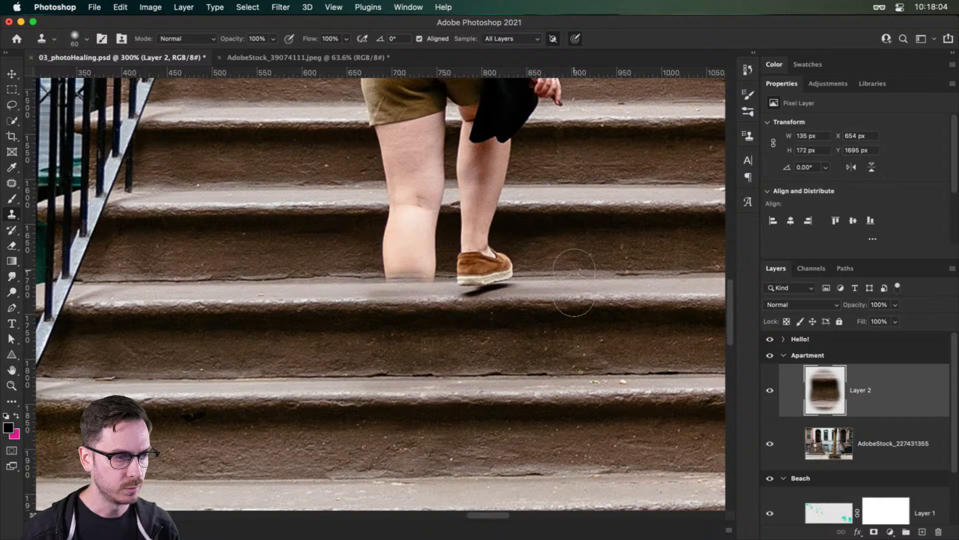
alt+click(593, 277)
mouse_move(515, 278)
mouse_down()
mouse_move(503, 298)
mouse_move(480, 247)
mouse_move(504, 305)
mouse_up()
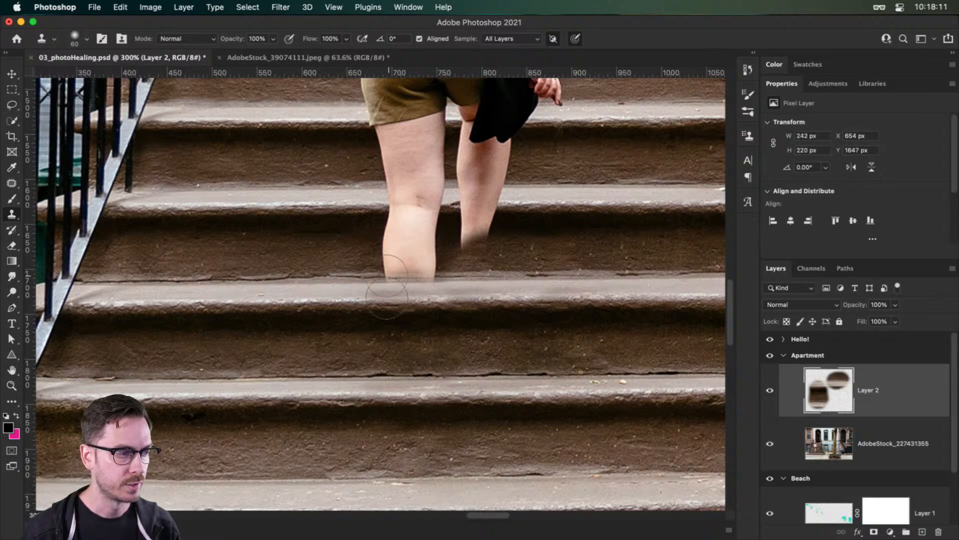
- Clone step texture over the woman's remaining calves and knee, rebuilding the step edge and the shadow beneath it
mouse_move(386, 276)
mouse_down()
mouse_move(410, 257)
mouse_move(430, 270)
mouse_move(385, 302)
mouse_move(407, 240)
mouse_move(416, 278)
mouse_move(416, 259)
mouse_up()
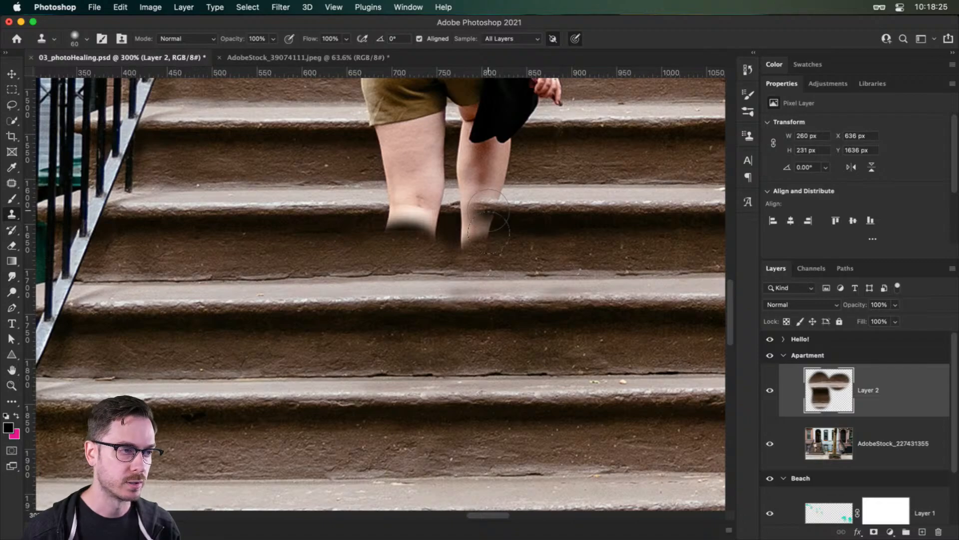
mouse_move(490, 220)
mouse_down()
mouse_move(487, 210)
mouse_move(465, 240)
mouse_up()
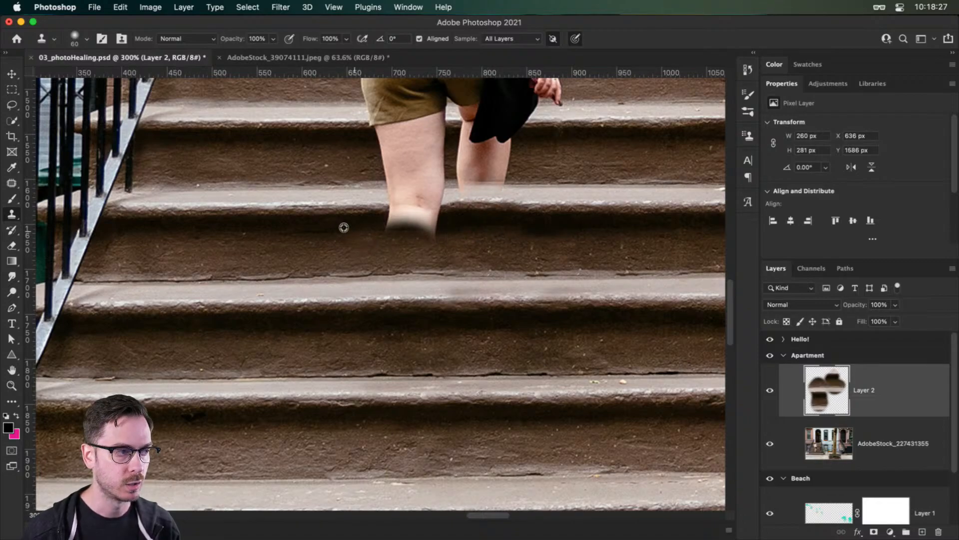
alt+click(325, 213)
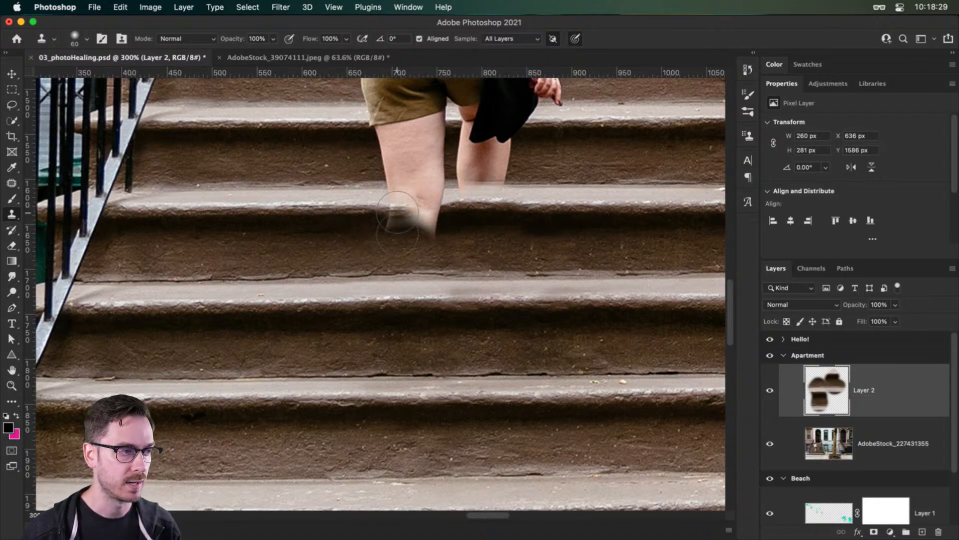
mouse_move(398, 221)
mouse_down()
mouse_move(409, 228)
mouse_move(383, 237)
mouse_move(377, 220)
mouse_up()
alt+click(360, 217)
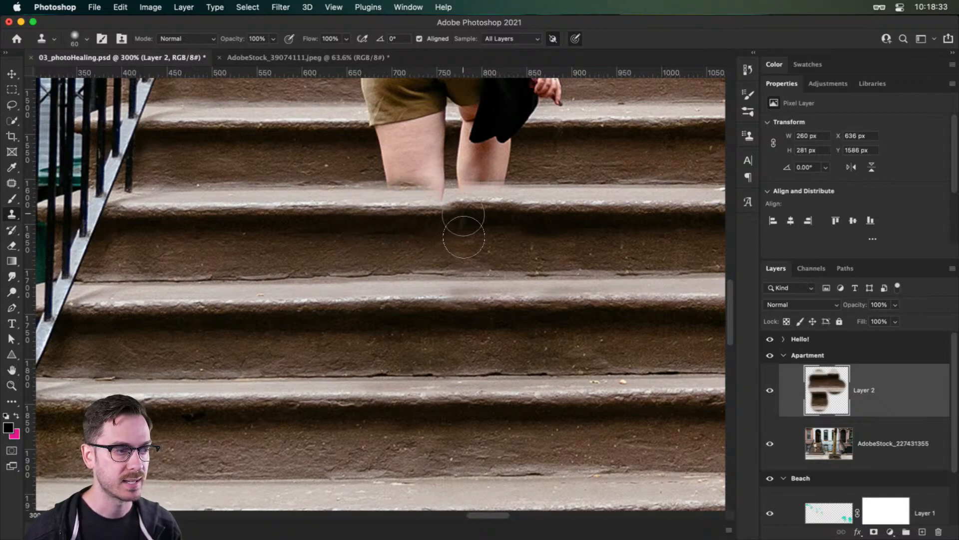
drag(464, 226, 472, 233)
drag(560, 203, 553, 306)
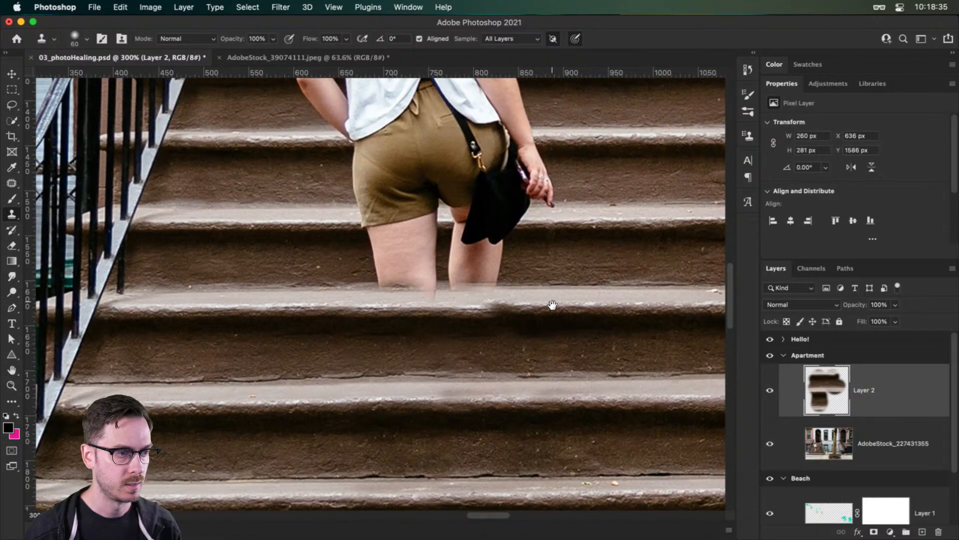
right_click(17, 180)
click(39, 191)
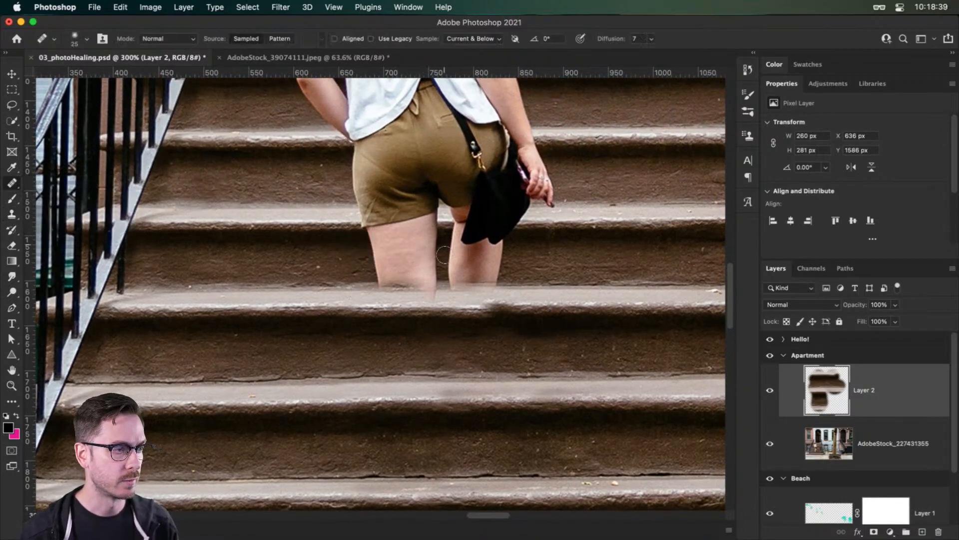
drag(444, 255, 433, 262)
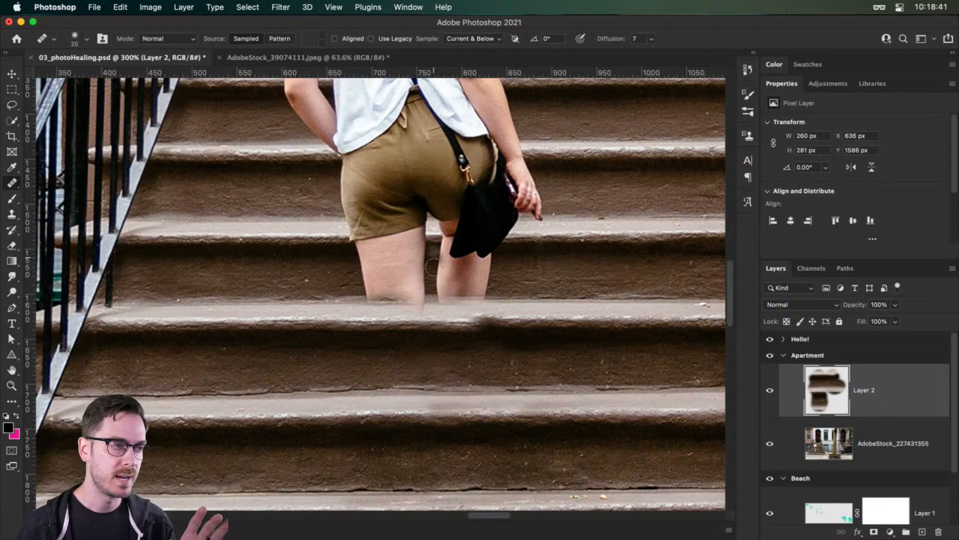
scroll(432, 267, up, 8)
scroll(503, 253, down, 3)
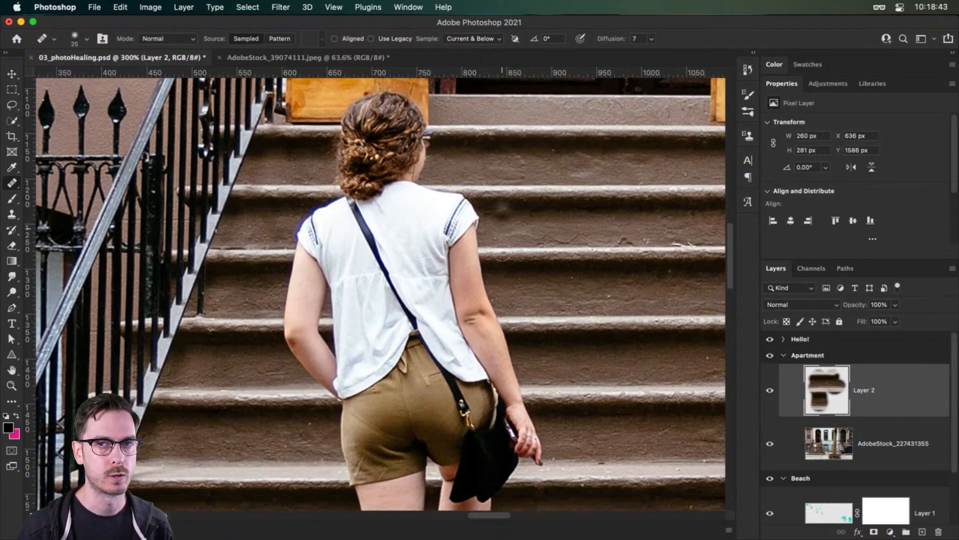
scroll(502, 252, down, 5)
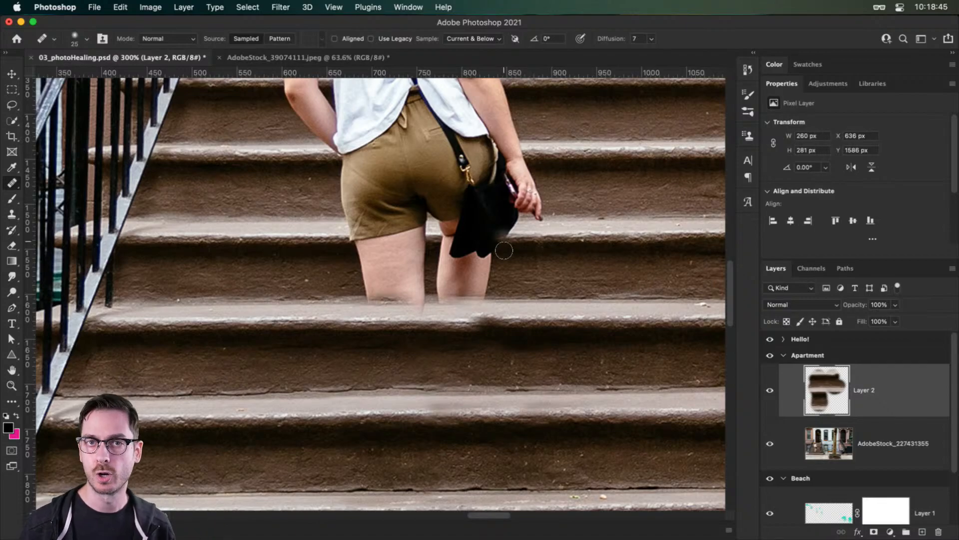
scroll(502, 246, down, 1)
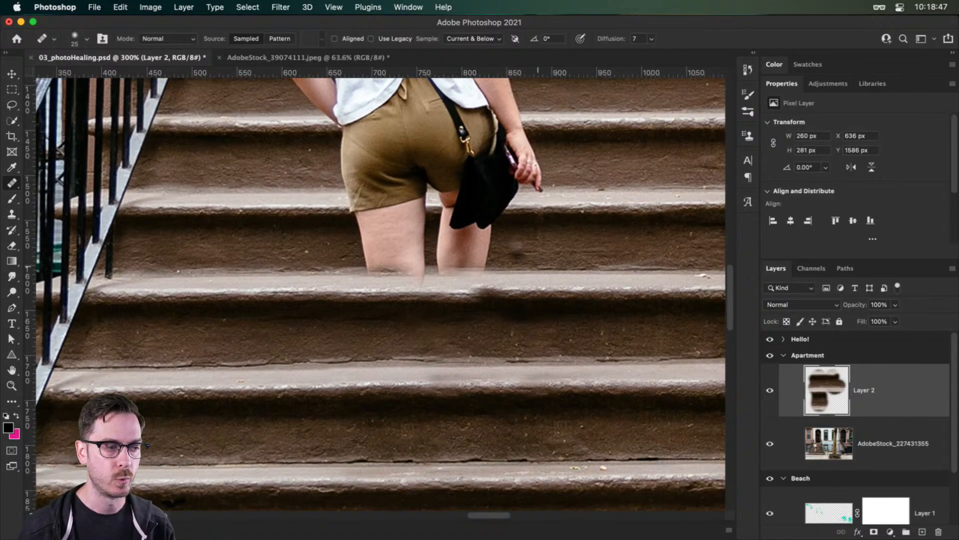
- Enlarge the Healing Brush to 45 px and blend the uneven seam in the cloned step edge below the woman's thighs
right_click(16, 182)
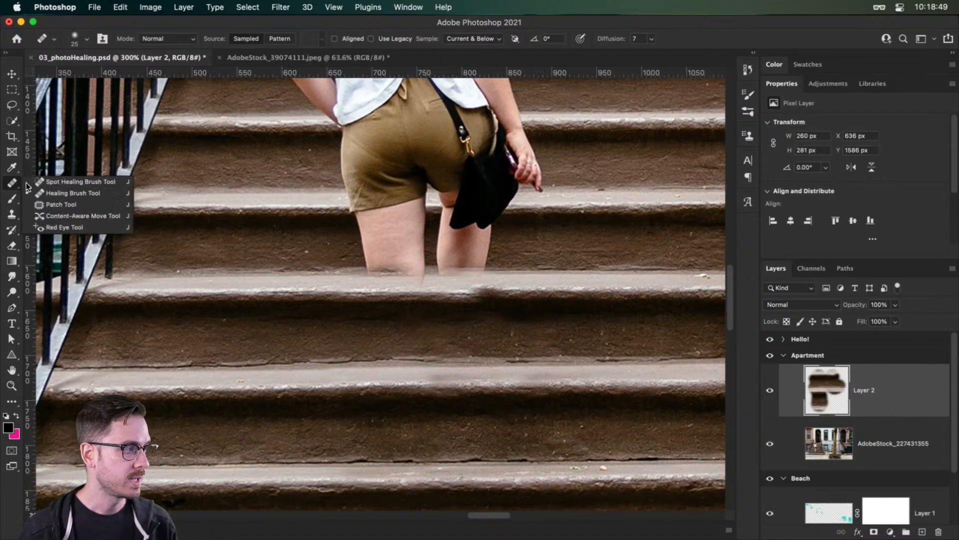
click(64, 194)
key(bracketright)
key(bracketright)
key(bracketright)
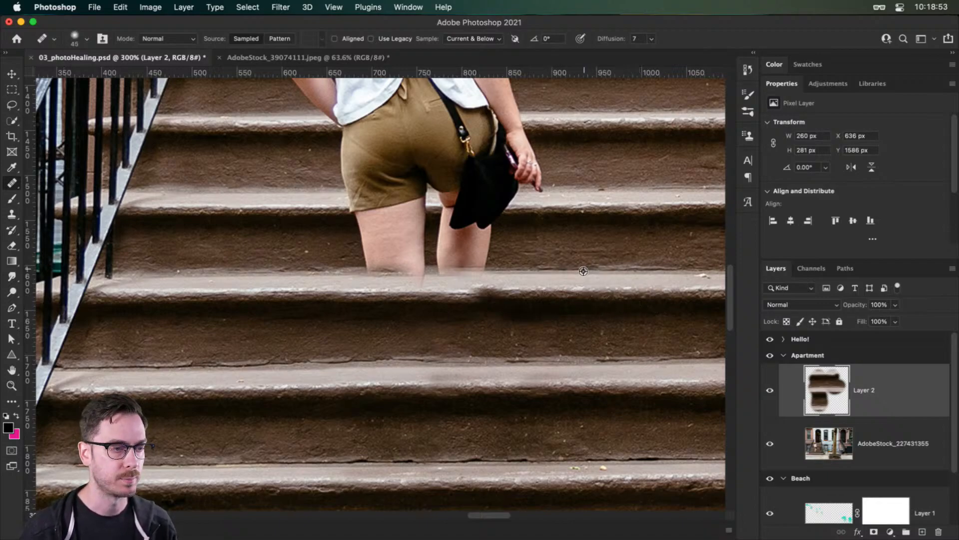
alt+click(513, 274)
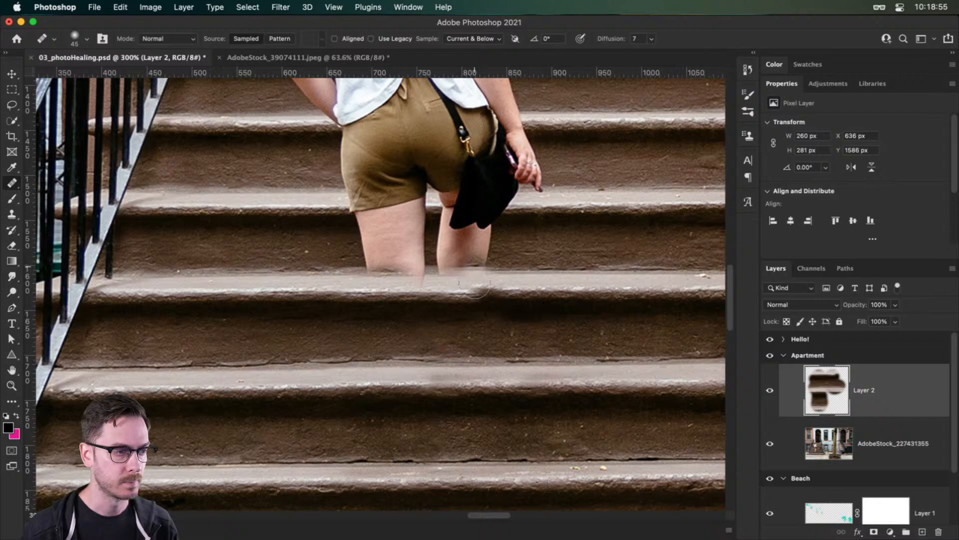
click(476, 285)
drag(480, 283, 476, 283)
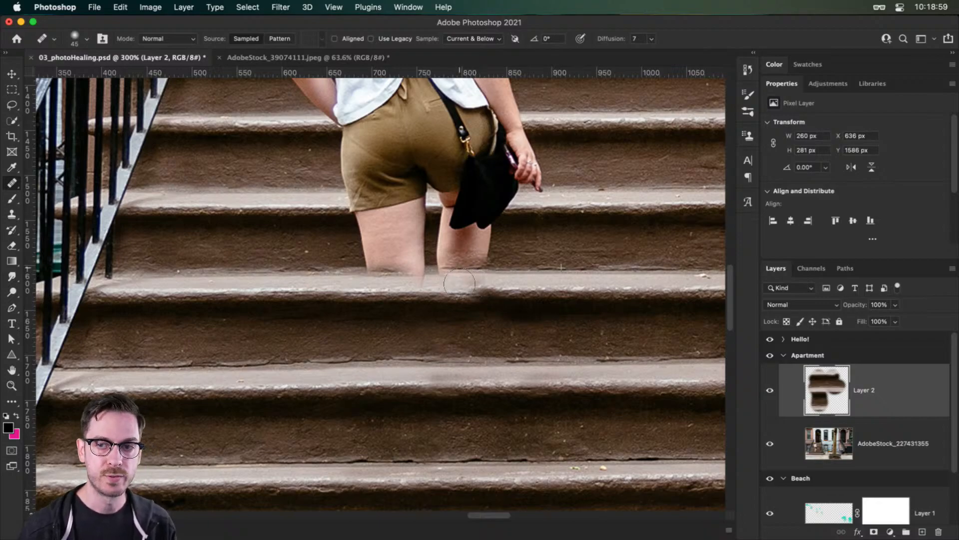
- Heal across the step edge and the woman's thighs, covering them with sampled stair texture
mouse_move(449, 283)
mouse_down()
mouse_move(485, 279)
mouse_move(462, 270)
mouse_move(480, 271)
mouse_move(439, 263)
mouse_move(486, 265)
mouse_move(448, 269)
mouse_move(483, 282)
mouse_move(482, 295)
mouse_move(450, 300)
mouse_move(494, 303)
mouse_move(435, 296)
mouse_move(387, 310)
mouse_move(394, 290)
mouse_move(362, 288)
mouse_move(419, 289)
mouse_move(367, 281)
mouse_move(420, 275)
mouse_move(363, 261)
mouse_move(418, 269)
mouse_move(369, 258)
mouse_move(413, 260)
mouse_move(372, 256)
mouse_move(401, 265)
mouse_move(375, 265)
mouse_move(391, 285)
mouse_up()
mouse_move(356, 256)
mouse_down()
mouse_move(402, 249)
mouse_move(370, 247)
mouse_move(426, 255)
mouse_move(369, 243)
mouse_move(423, 257)
mouse_move(355, 230)
mouse_move(345, 210)
mouse_move(417, 241)
mouse_move(376, 244)
mouse_up()
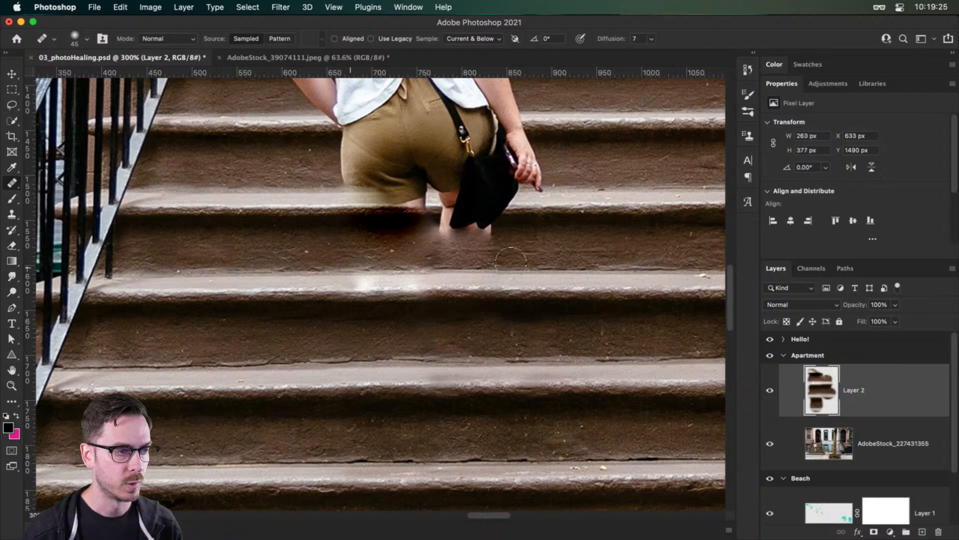
drag(502, 251, 487, 260)
drag(575, 220, 576, 239)
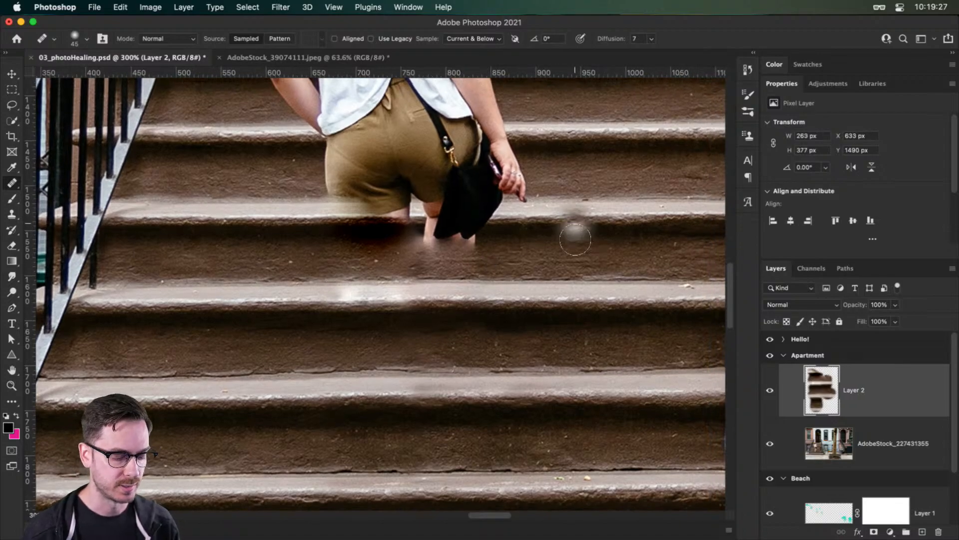
- Clone step texture over the leftover thighs, dark smudge and most of the woman's shorts with the Clone Stamp
click(12, 214)
alt+click(470, 225)
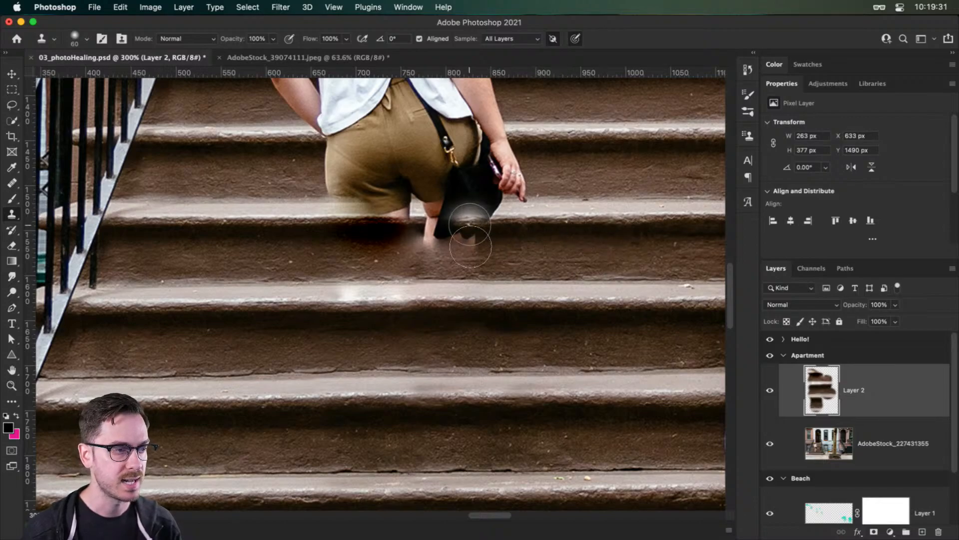
mouse_move(470, 246)
mouse_down()
mouse_move(449, 225)
mouse_move(480, 210)
mouse_move(430, 250)
mouse_move(453, 270)
mouse_move(451, 245)
mouse_up()
alt+click(264, 219)
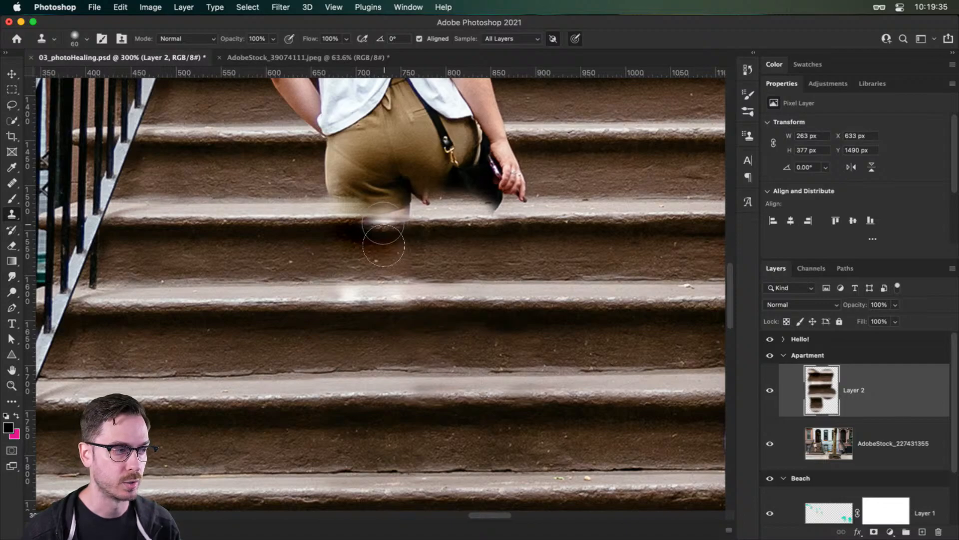
mouse_move(383, 245)
mouse_down()
mouse_move(364, 215)
mouse_move(354, 226)
mouse_move(329, 165)
mouse_move(317, 159)
mouse_move(414, 165)
mouse_move(470, 185)
mouse_up()
- Undo the stray dark clone spot and clone step texture over the woman's hand, forearm, bag and remaining hip
click(599, 180)
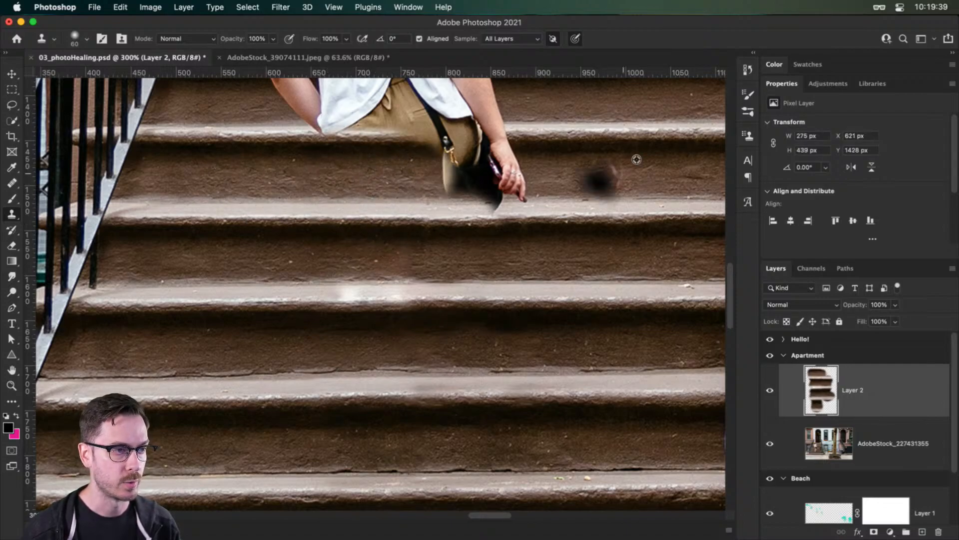
key(super+z)
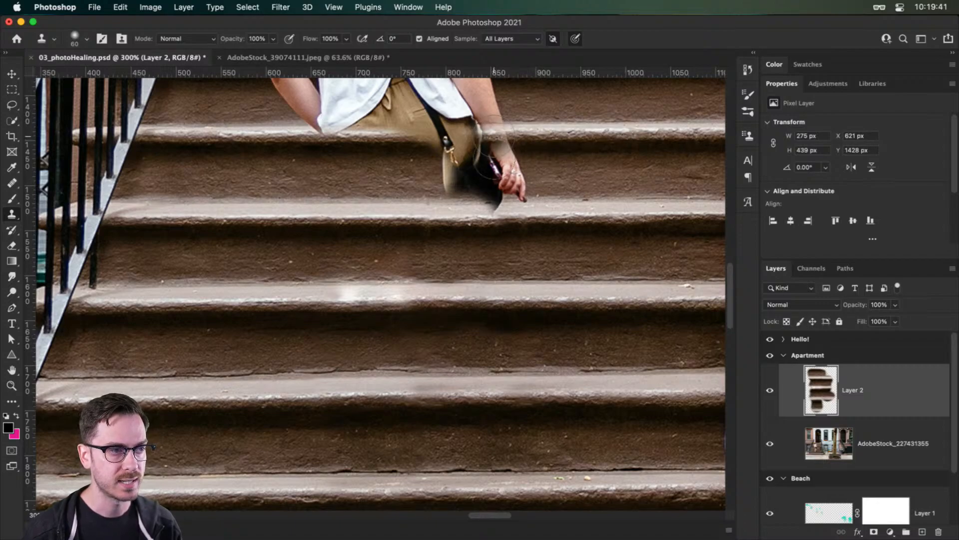
mouse_move(495, 149)
mouse_down()
mouse_move(510, 178)
mouse_move(509, 212)
mouse_move(457, 196)
mouse_move(450, 191)
mouse_move(469, 177)
mouse_move(445, 160)
mouse_up()
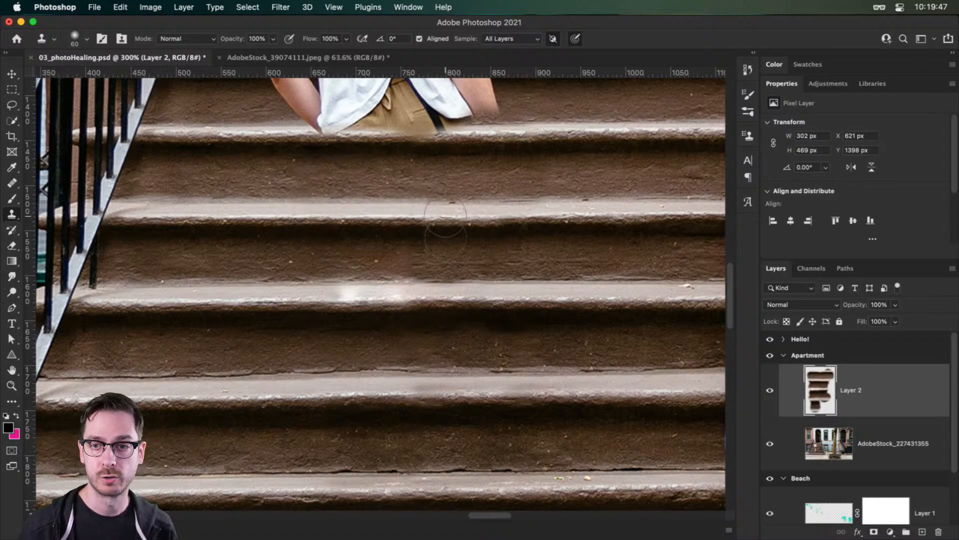
- Blend the cloned step edge below the woman's waist with the Healing Brush, sampling from the clean edge beside it
click(12, 183)
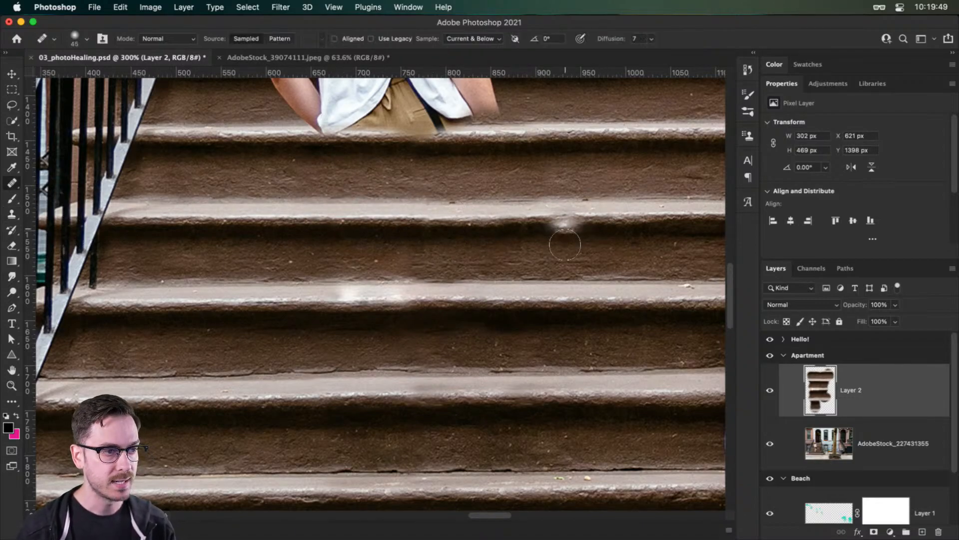
click(562, 222)
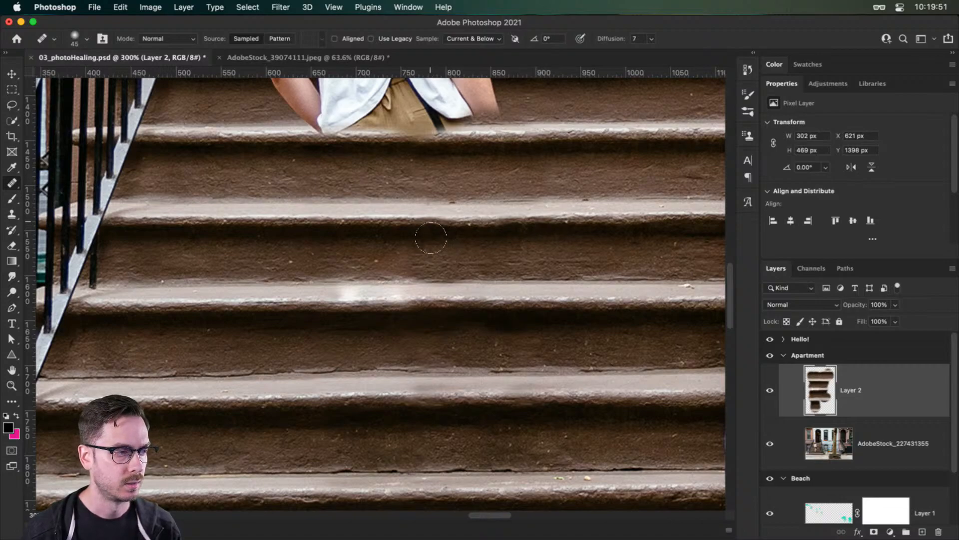
mouse_move(416, 236)
mouse_down()
mouse_move(447, 236)
mouse_move(375, 235)
mouse_move(468, 220)
mouse_move(413, 215)
mouse_move(437, 214)
mouse_up()
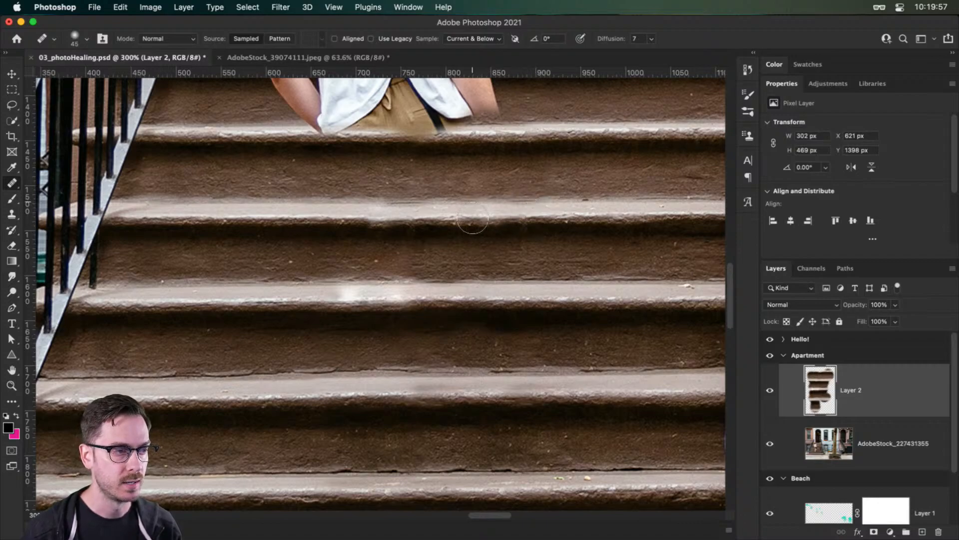
drag(477, 219, 511, 212)
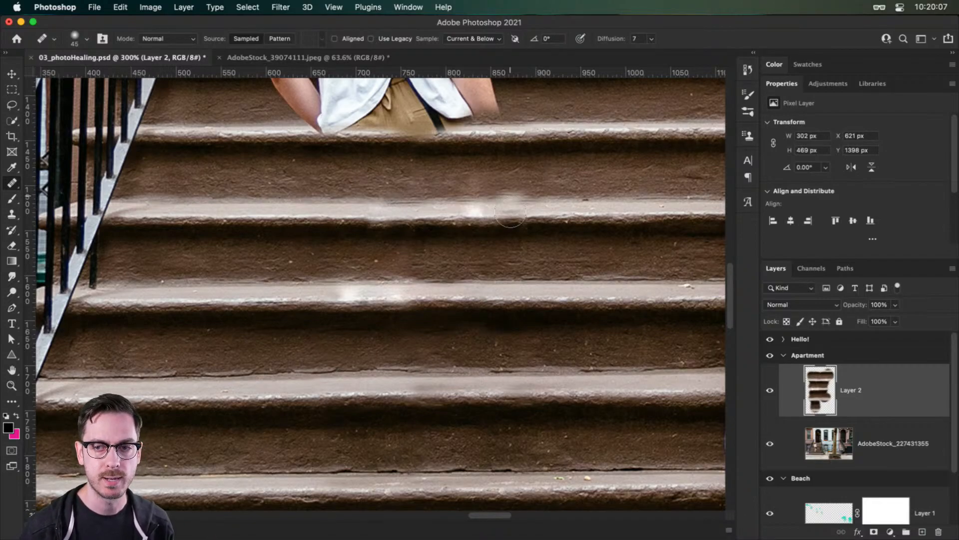
scroll(510, 213, up, 3)
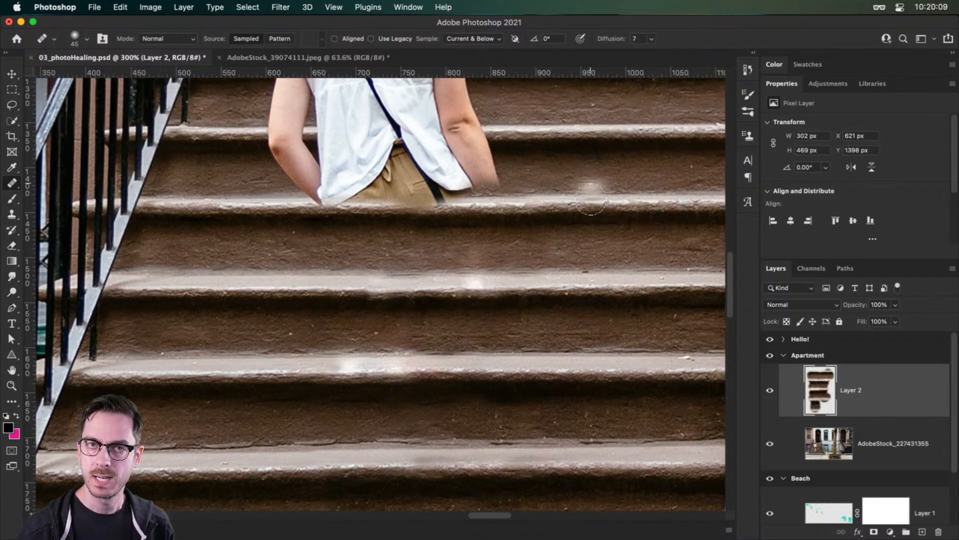
scroll(582, 194, up, 1)
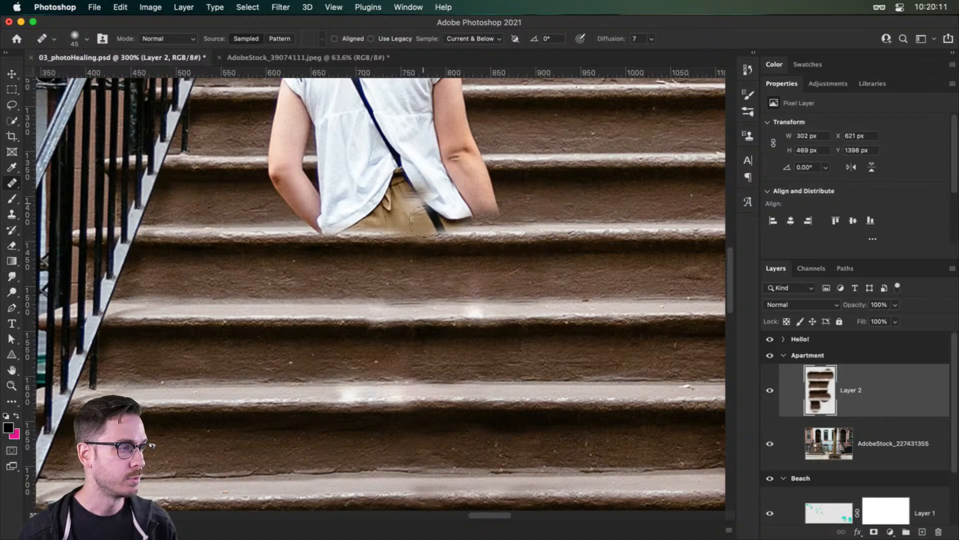
- Undo the last healing stroke and clone step texture over the woman's forearms, most of her shorts and the hem of her shirt
key(cmd+z)
drag(487, 214, 553, 199)
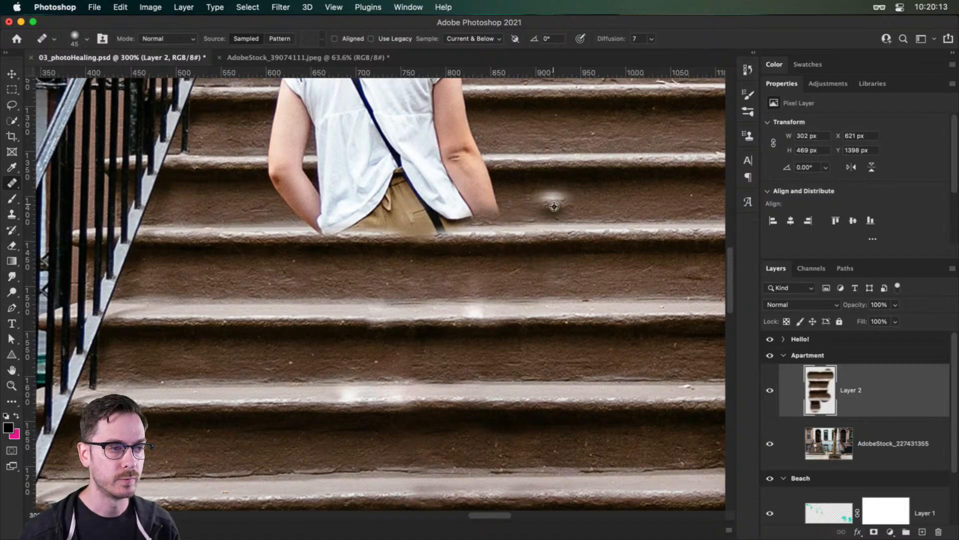
key(s)
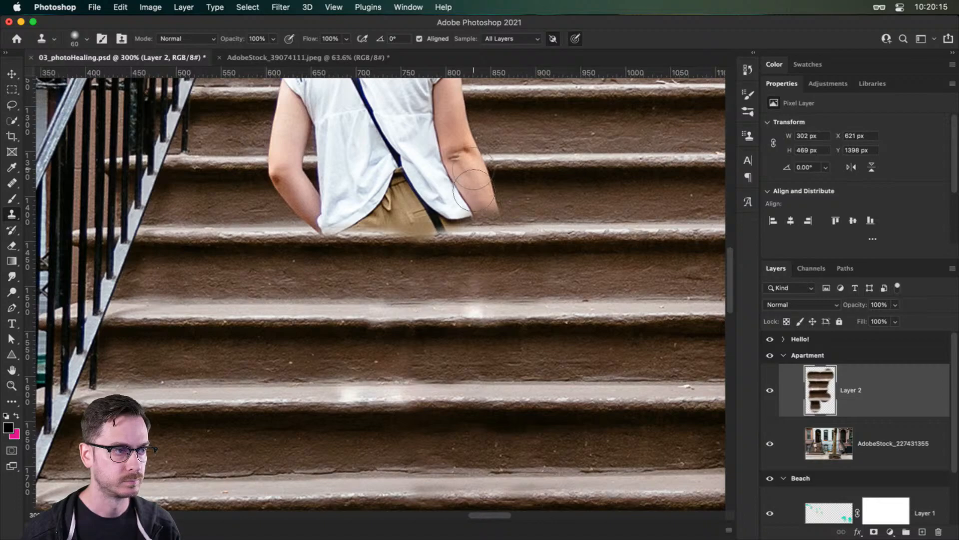
mouse_move(473, 168)
mouse_down()
mouse_move(479, 200)
mouse_move(465, 220)
mouse_move(435, 210)
mouse_move(427, 188)
mouse_up()
mouse_move(311, 230)
mouse_down()
mouse_move(335, 229)
mouse_move(326, 232)
mouse_move(310, 190)
mouse_move(349, 214)
mouse_move(363, 242)
mouse_move(229, 206)
mouse_up()
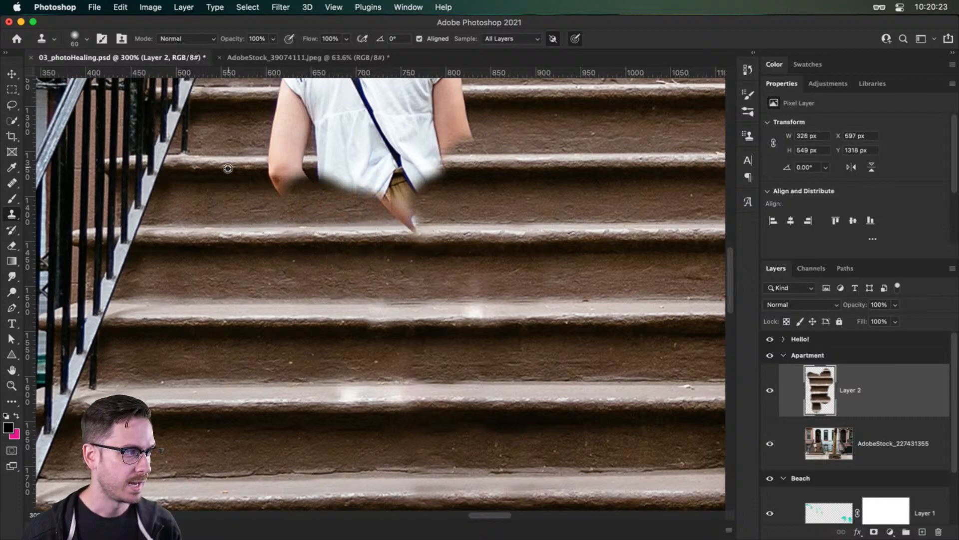
mouse_move(295, 165)
mouse_down()
mouse_move(280, 165)
mouse_move(324, 165)
mouse_move(322, 202)
mouse_move(309, 210)
mouse_move(327, 187)
mouse_move(334, 199)
mouse_move(345, 172)
mouse_move(367, 178)
mouse_up()
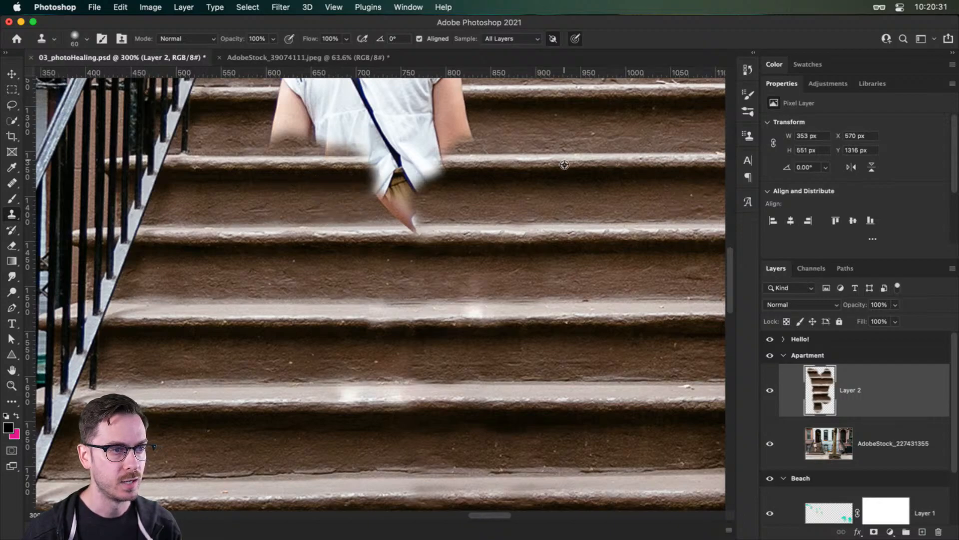
- Clone step texture over the remaining shorts, one arm and shoulder, and most of the white shirt's back with the Clone Stamp
mouse_move(495, 185)
mouse_down()
mouse_move(439, 170)
mouse_move(447, 150)
mouse_move(429, 139)
mouse_move(434, 175)
mouse_move(397, 235)
mouse_up()
drag(521, 105, 524, 220)
drag(526, 176, 531, 200)
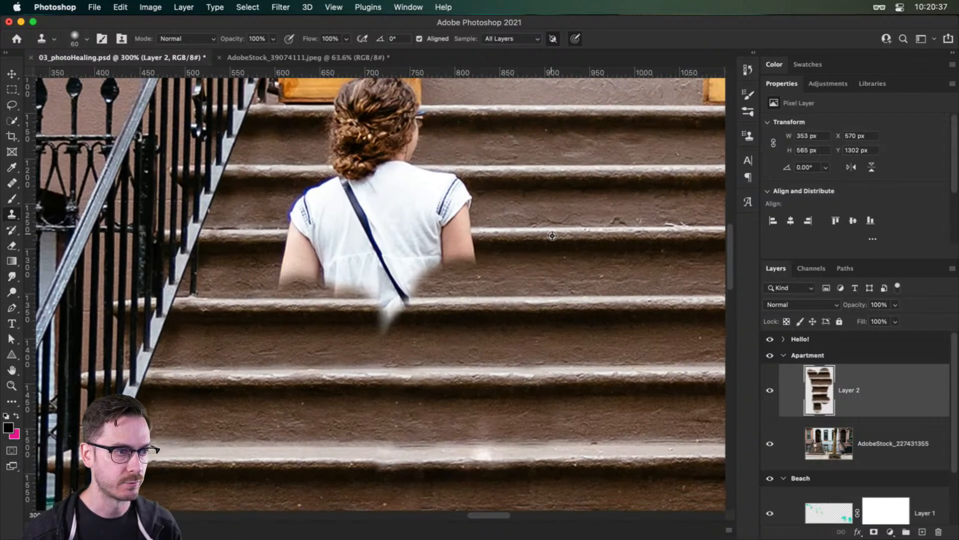
mouse_move(450, 249)
mouse_down()
mouse_move(482, 241)
mouse_move(453, 254)
mouse_move(471, 246)
mouse_move(447, 272)
mouse_move(475, 236)
mouse_move(459, 206)
mouse_move(491, 198)
mouse_move(433, 199)
mouse_move(437, 249)
mouse_move(420, 286)
mouse_move(432, 331)
mouse_move(395, 314)
mouse_up()
scroll(474, 295, left, 3)
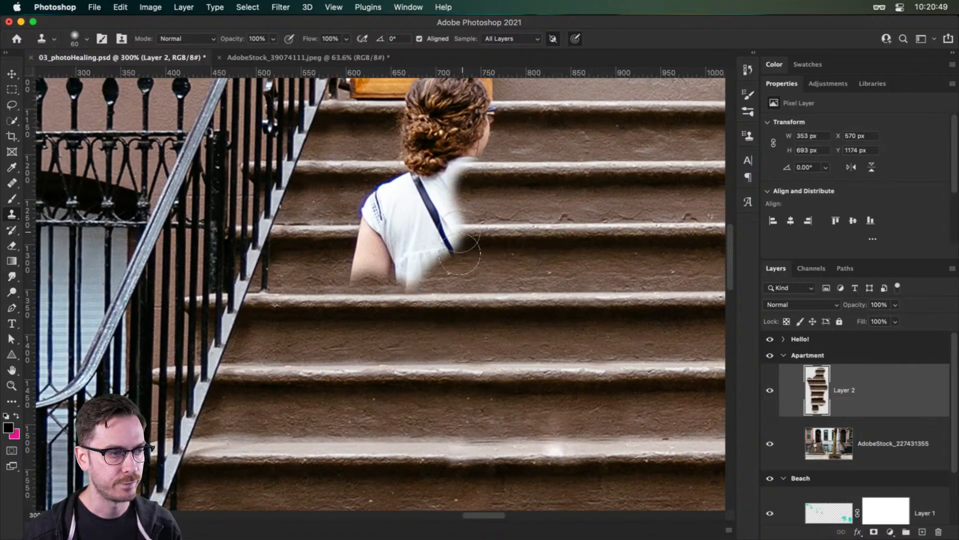
drag(452, 252, 410, 302)
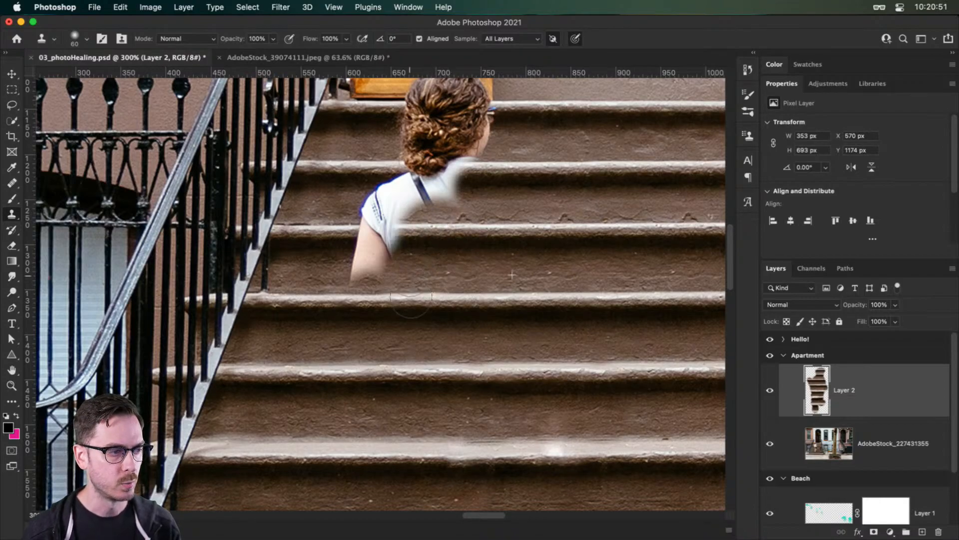
- Heal over the woman's remaining arm with the Healing Brush, sampling the clean edge of the same step
key(j)
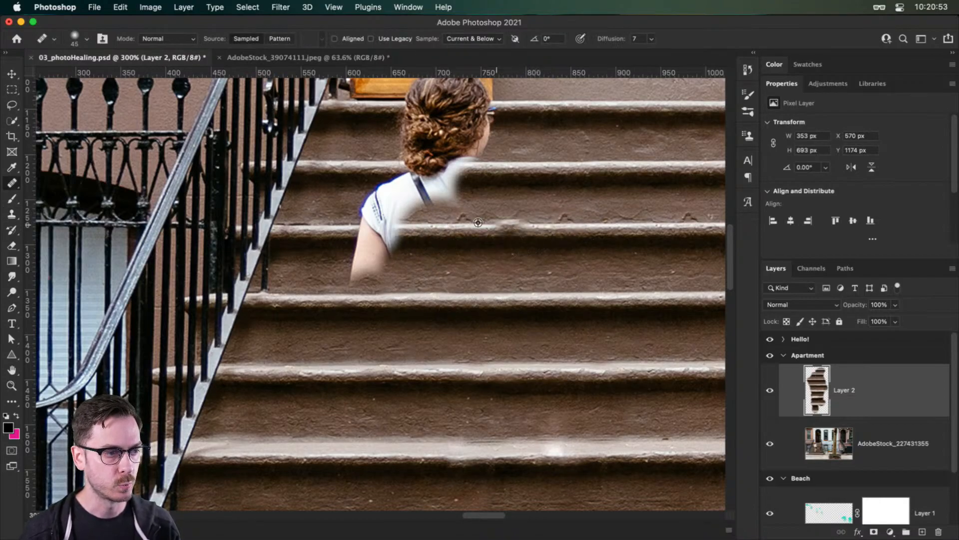
alt+click(548, 231)
mouse_move(460, 252)
mouse_down()
mouse_move(407, 240)
mouse_move(389, 270)
mouse_move(357, 260)
mouse_move(372, 252)
mouse_move(379, 272)
mouse_move(375, 249)
mouse_move(387, 280)
mouse_move(393, 267)
mouse_up()
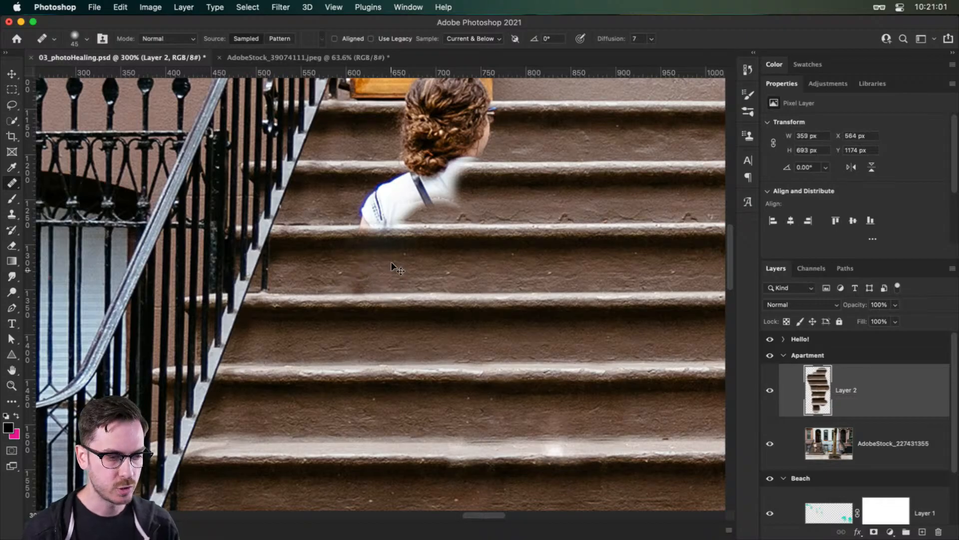
- Remove the bright patches from the lower step edge with the Healing Brush
scroll(392, 264, down, 5)
key(v)
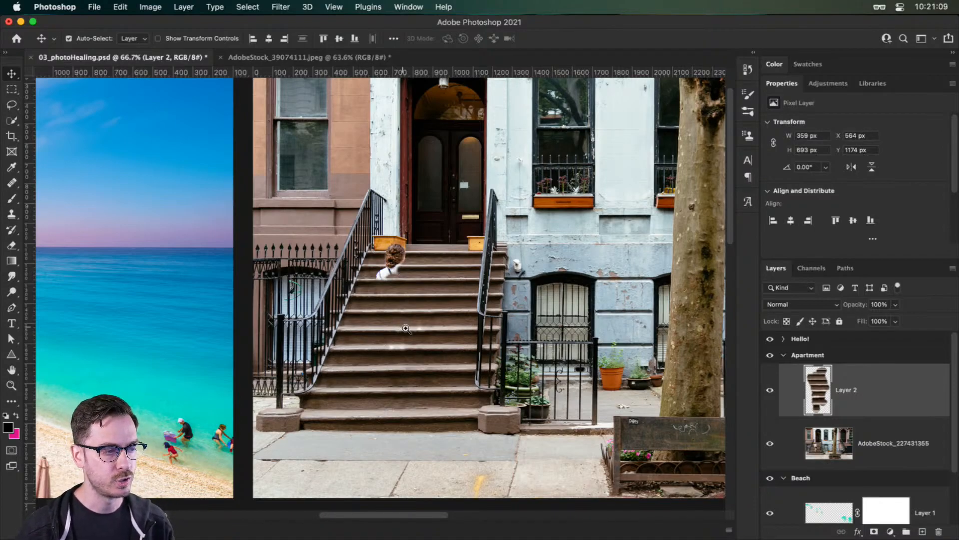
scroll(405, 329, up, 5)
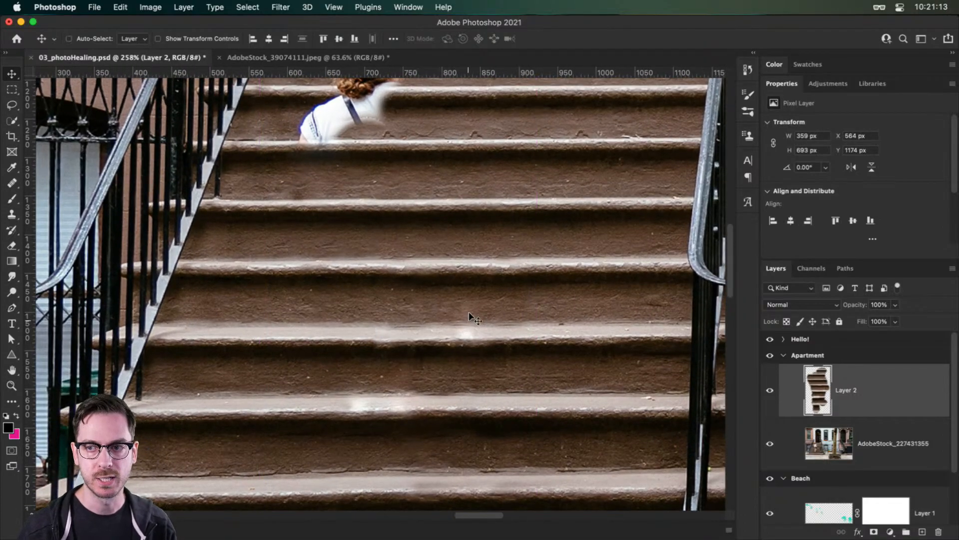
scroll(469, 315, down, 5)
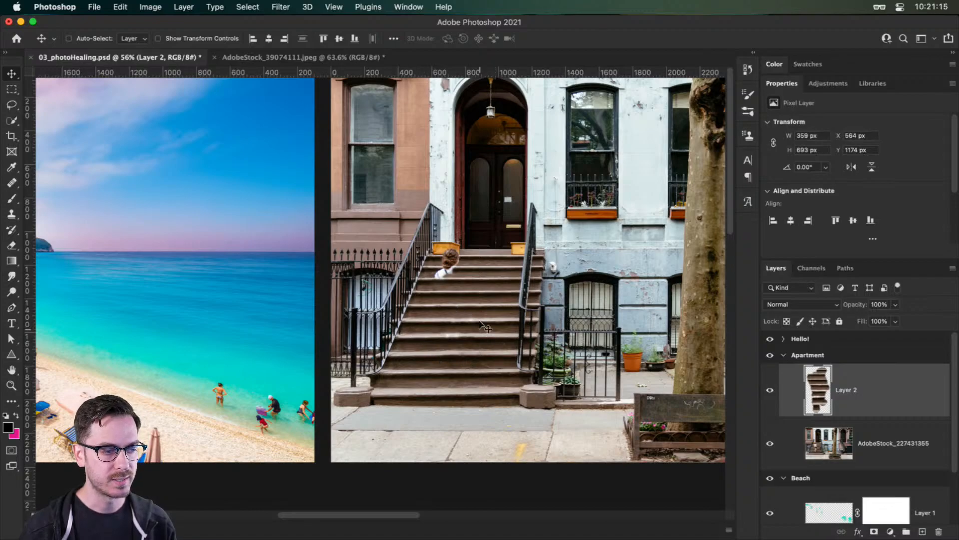
scroll(443, 335, up, 5)
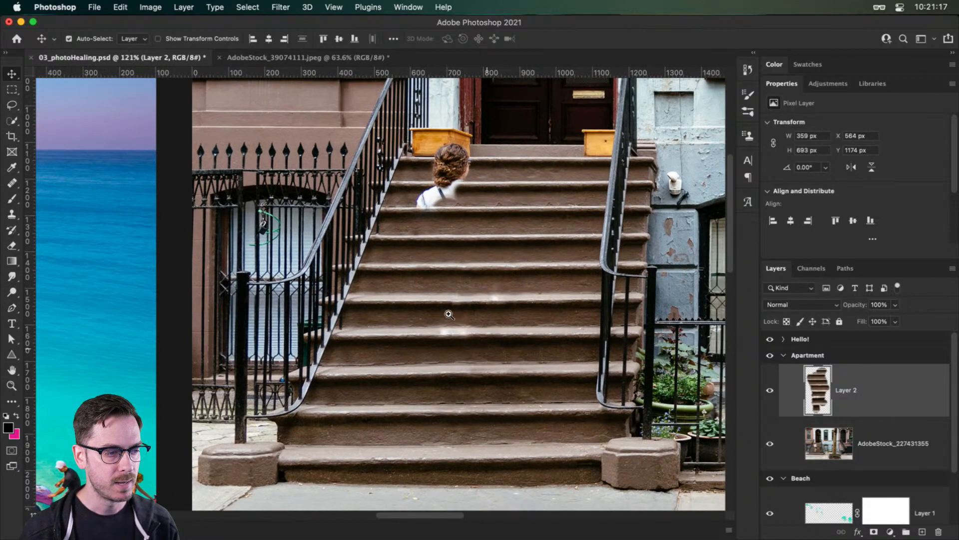
key(j)
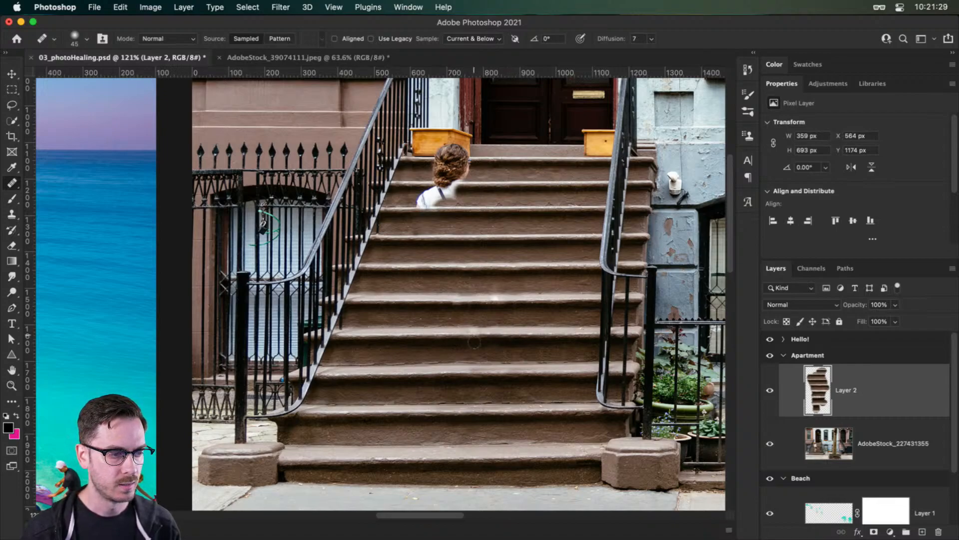
alt+super+click(509, 313)
alt+super+click(506, 306)
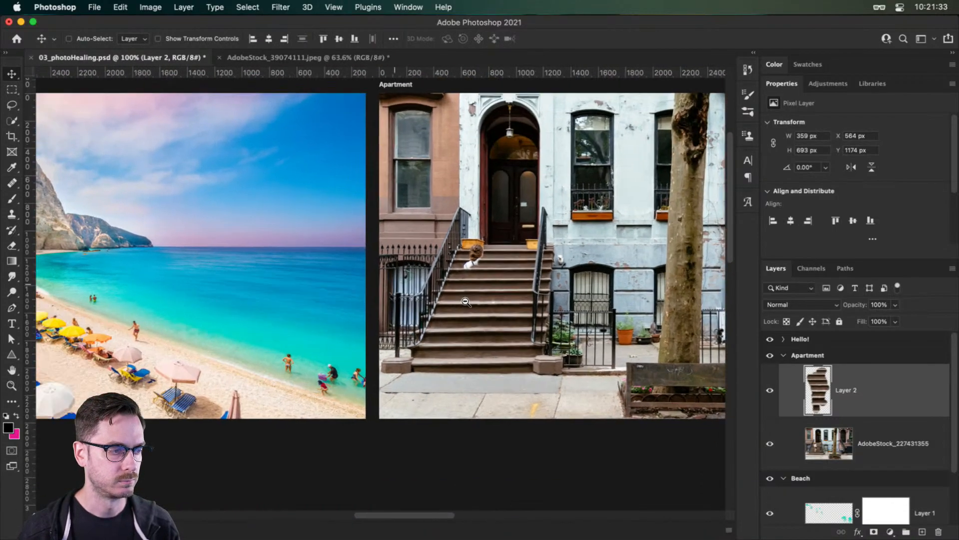
scroll(439, 258, up, 8)
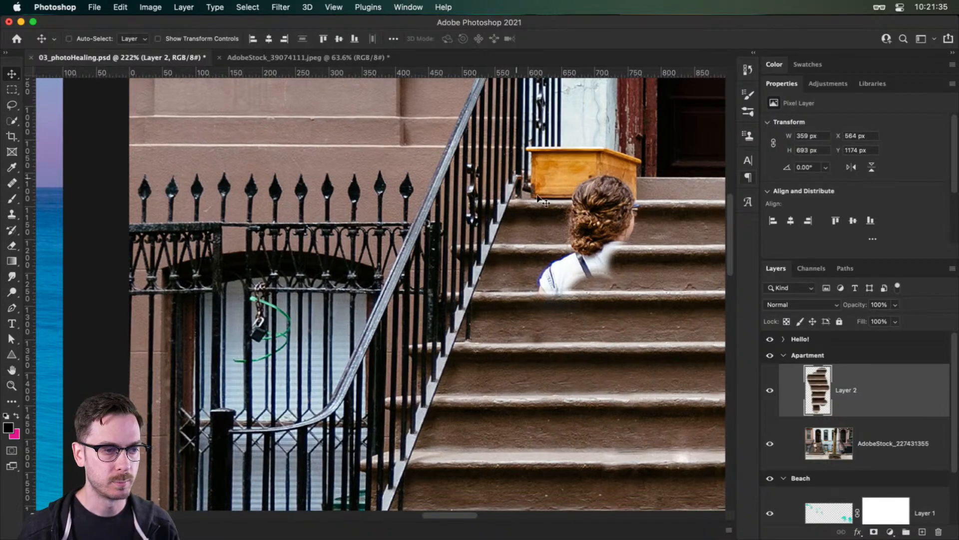
drag(519, 178, 327, 187)
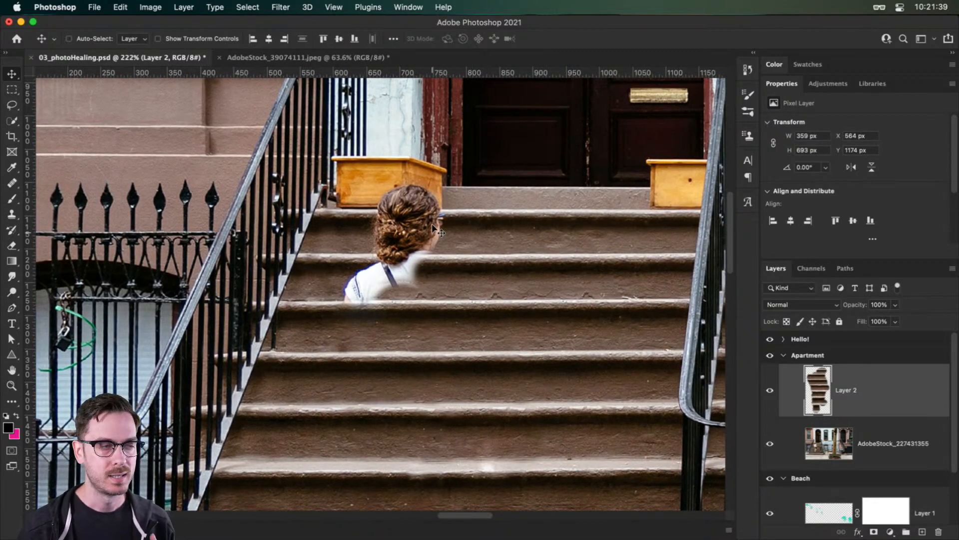
scroll(440, 221, down, 3)
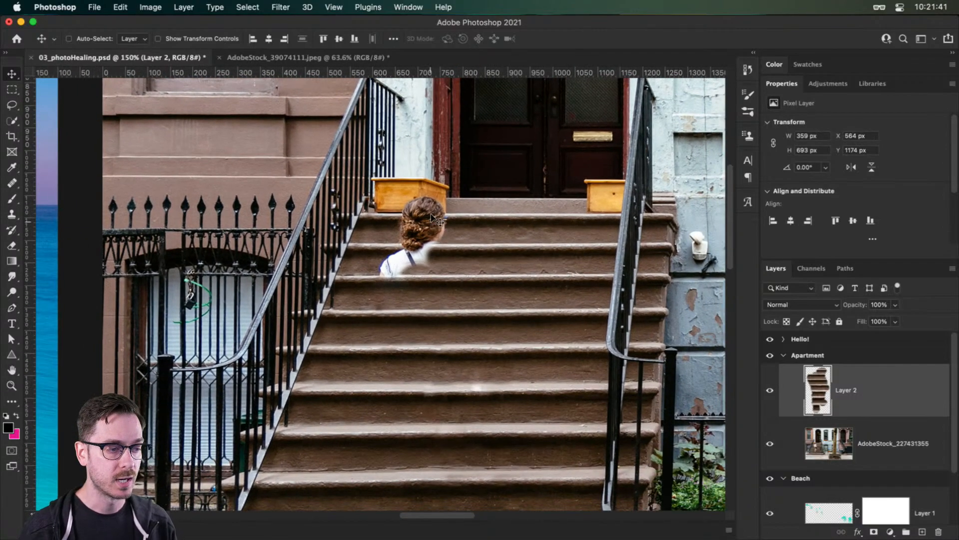
- Switch to the portrait AdobeStock_39074111.jpeg and add a new empty layer above the Background for the retouching
click(294, 58)
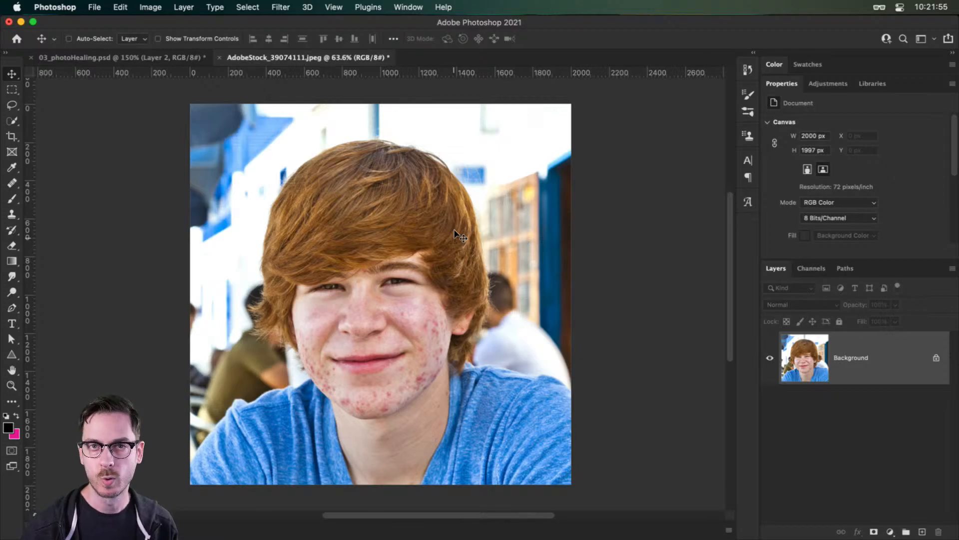
drag(367, 355, 385, 352)
drag(397, 364, 413, 303)
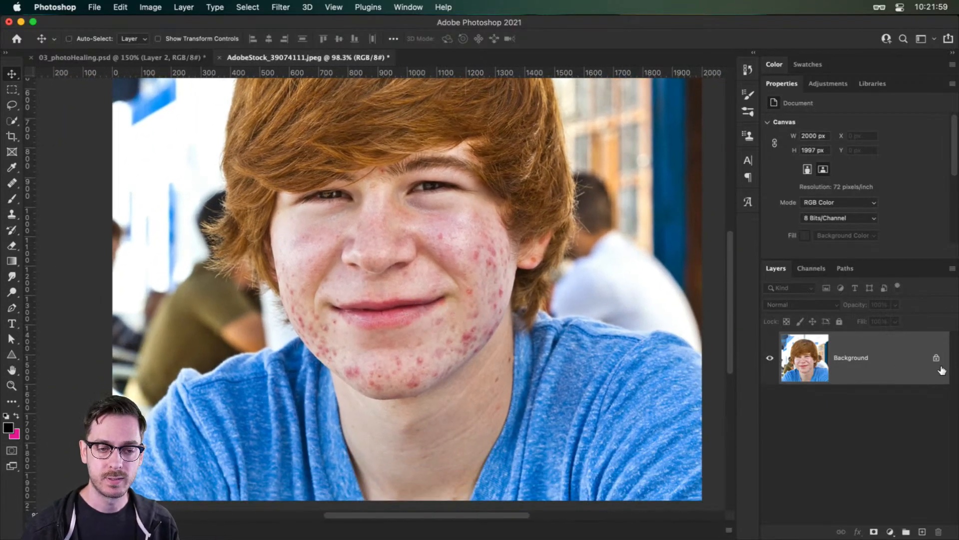
click(923, 531)
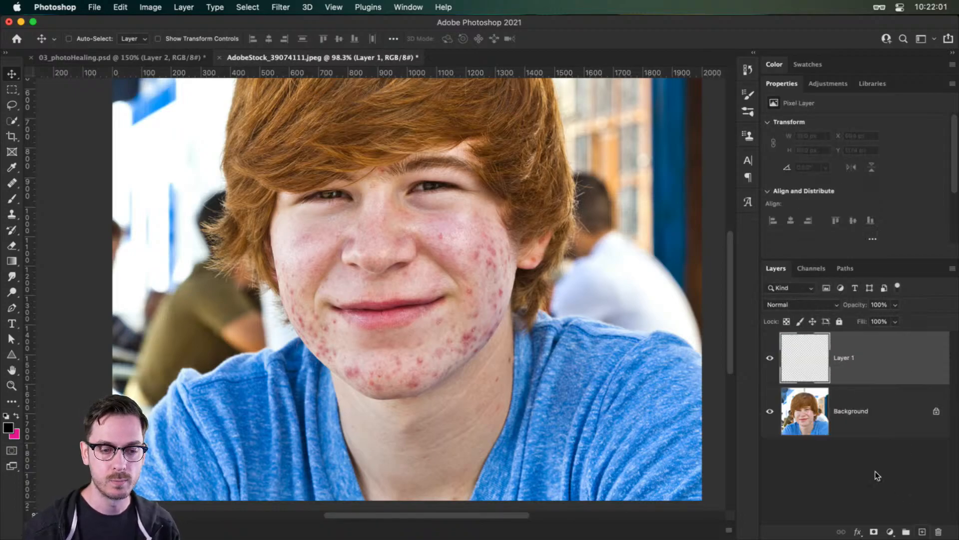
- Remove the first red blemishes on the cheek below the eye with a size 45 Spot Healing Brush
scroll(437, 280, left, 2)
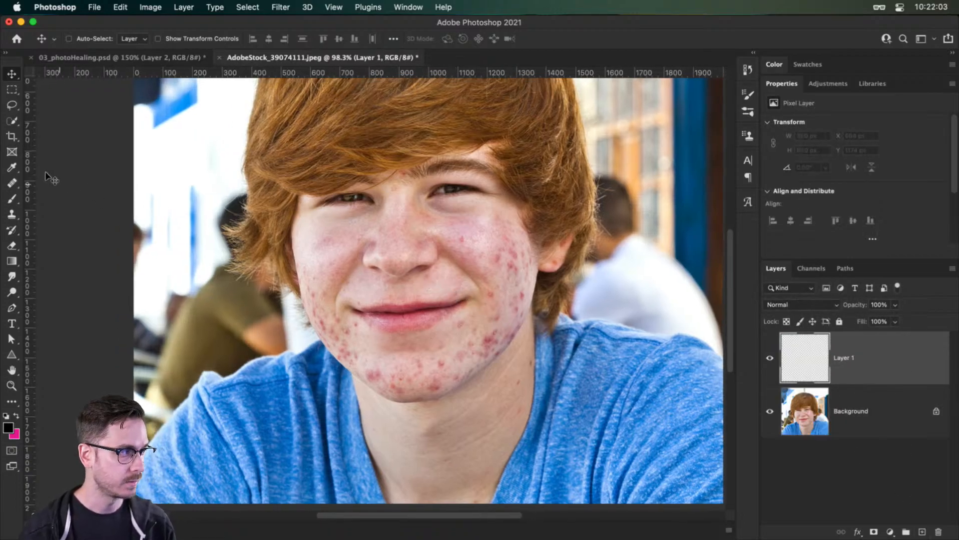
click(19, 217)
click(15, 188)
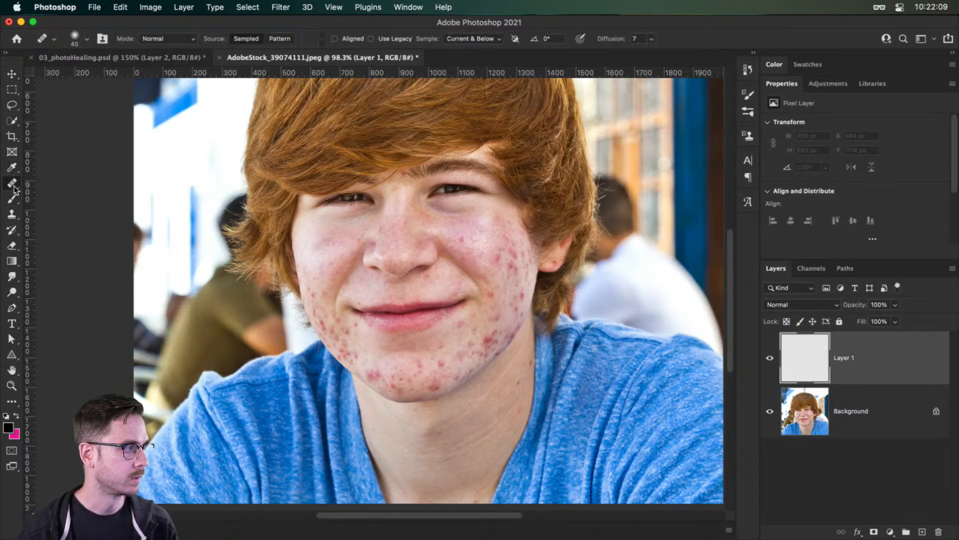
drag(15, 189, 40, 184)
click(40, 184)
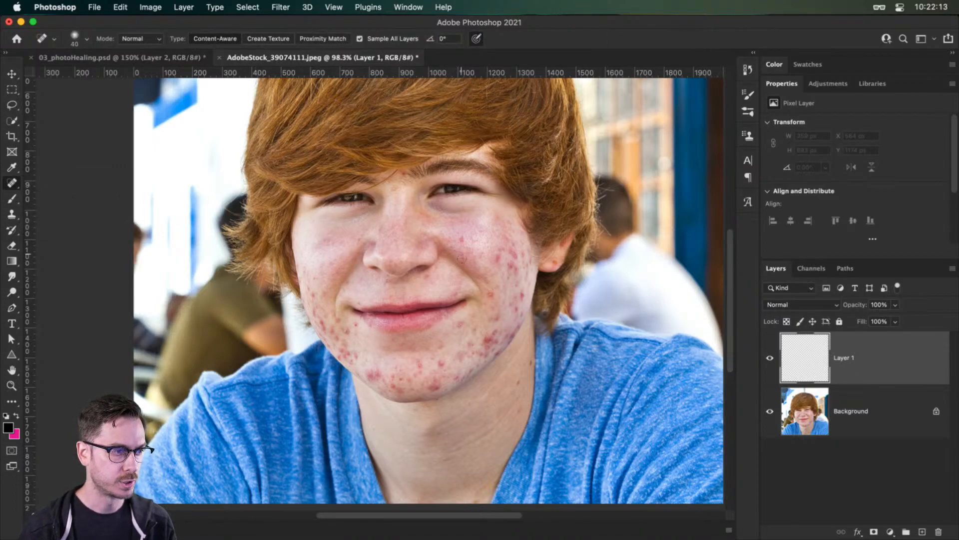
mouse_move(461, 258)
mouse_down()
mouse_move(503, 257)
mouse_move(477, 236)
mouse_up()
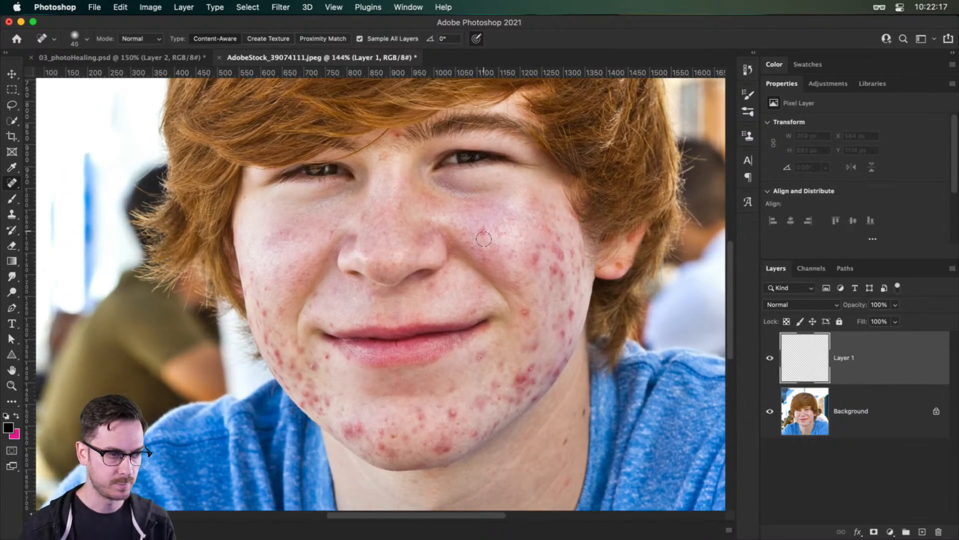
click(483, 231)
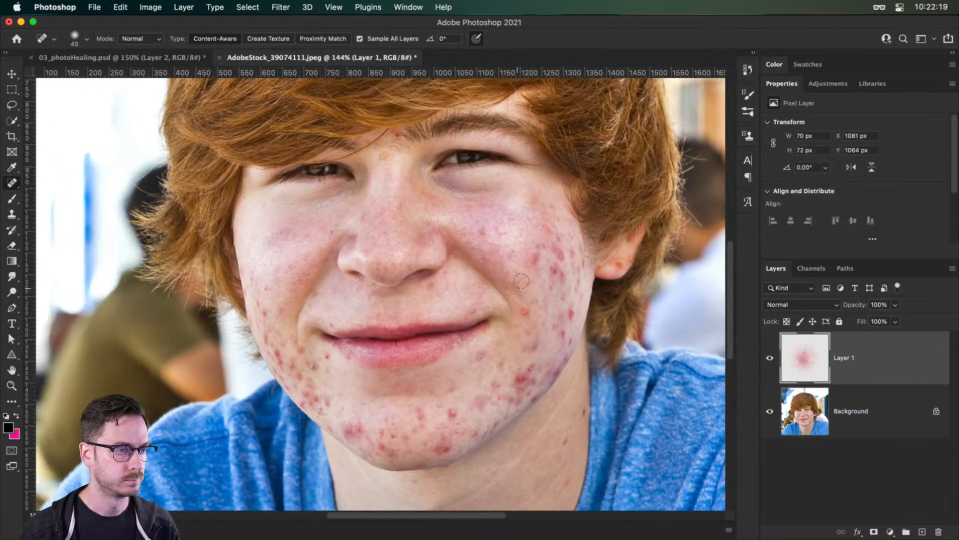
click(535, 266)
click(525, 314)
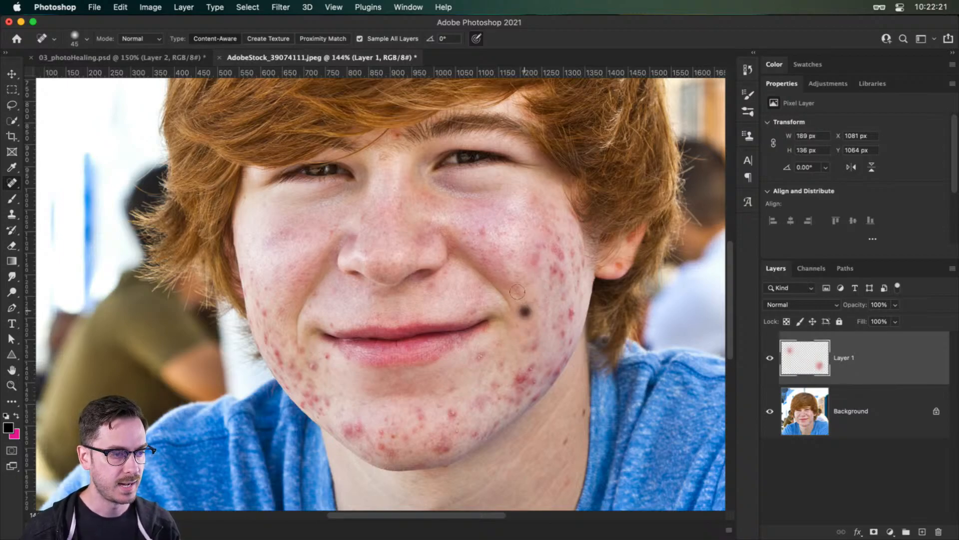
- Spot-heal the blemishes on the lower cheek and beside the corner of the mouth
click(483, 233)
click(524, 316)
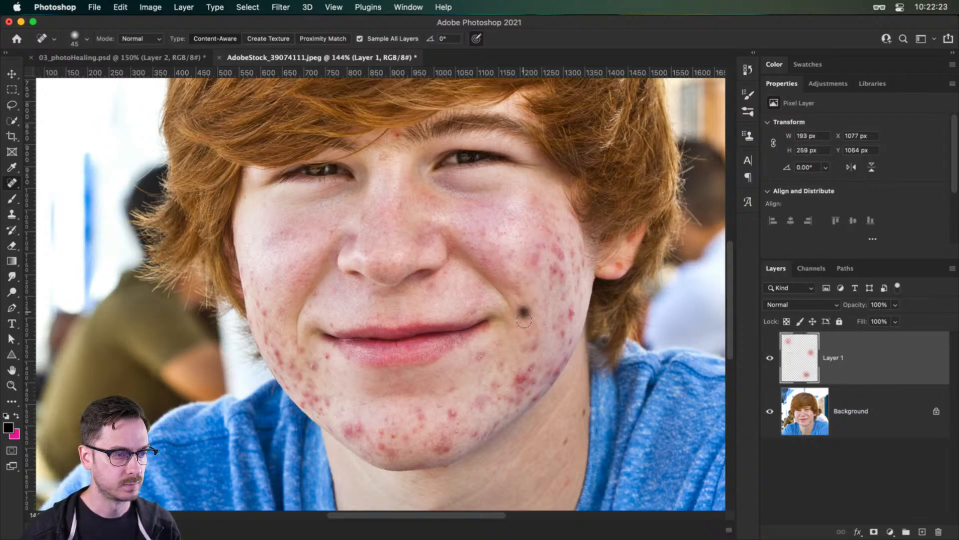
click(523, 316)
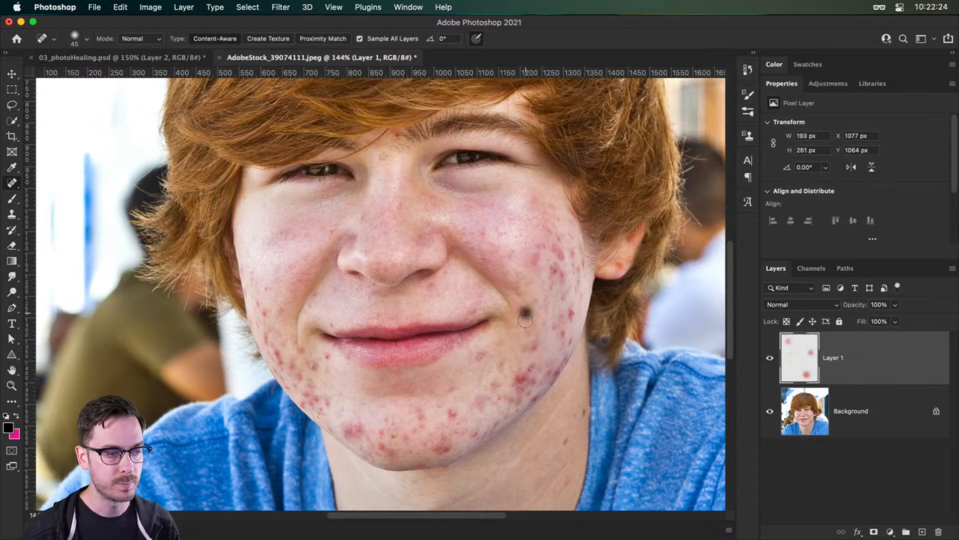
click(484, 356)
click(476, 359)
click(480, 356)
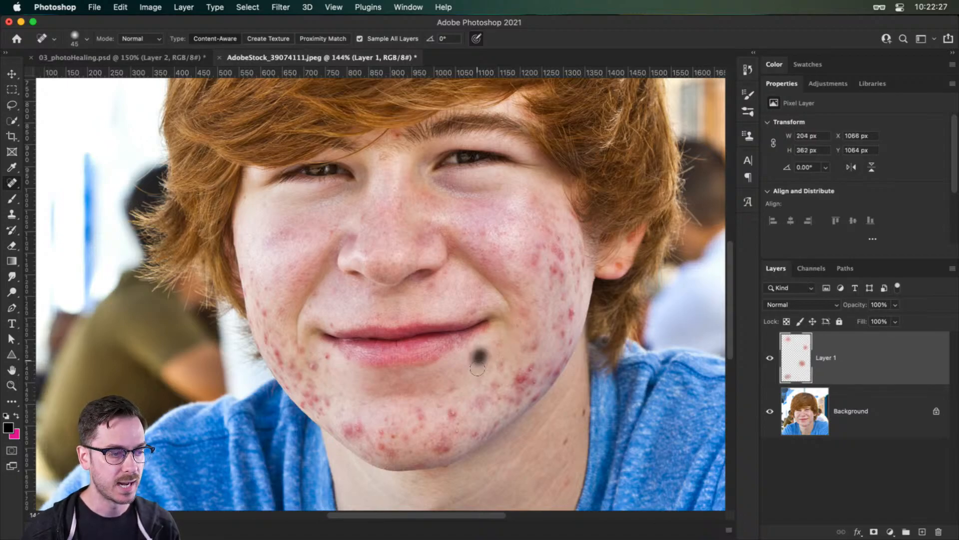
- Set the brush to 40 px with 24% hardness and spot-heal the blemish below the other corner of the mouth
scroll(533, 336, left, 3)
scroll(534, 336, down, 2)
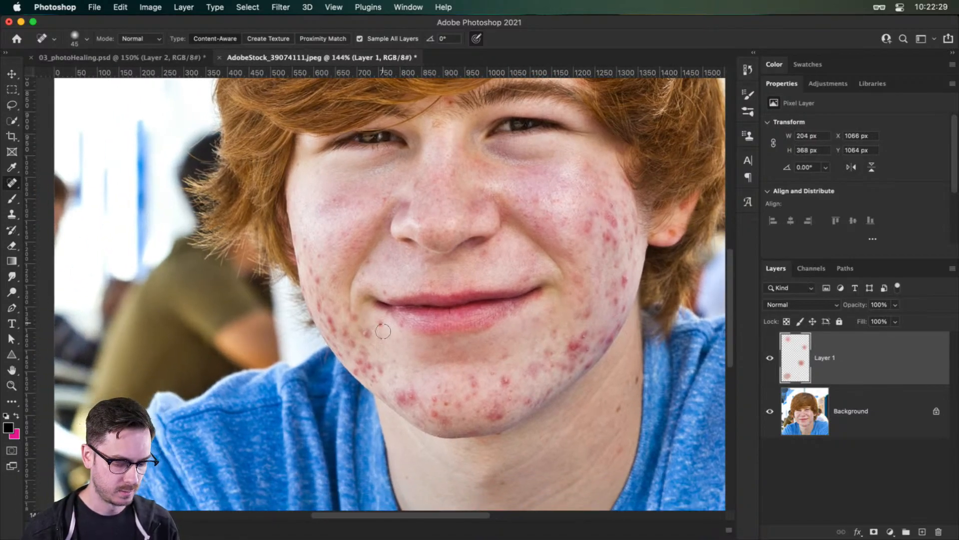
key([)
right_click(383, 331)
drag(416, 371, 428, 372)
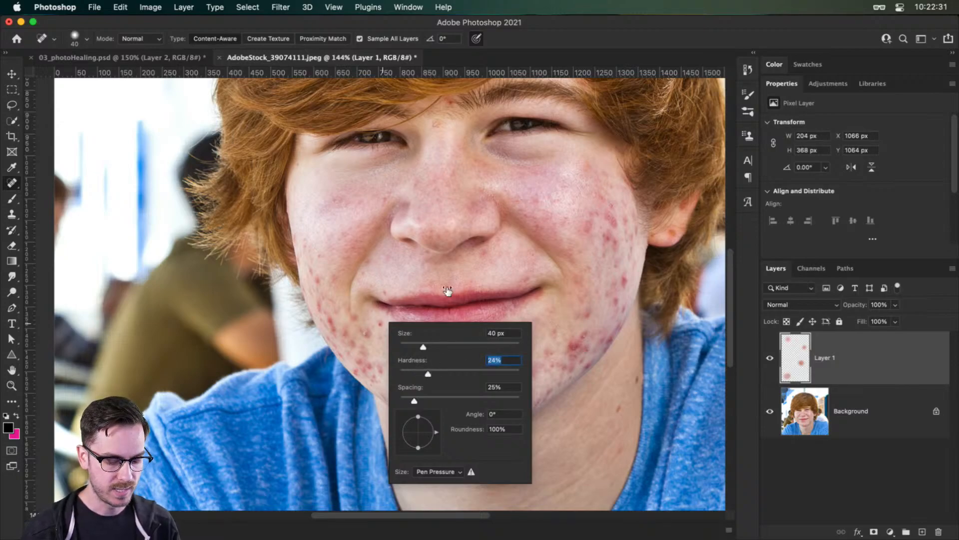
click(545, 38)
click(379, 325)
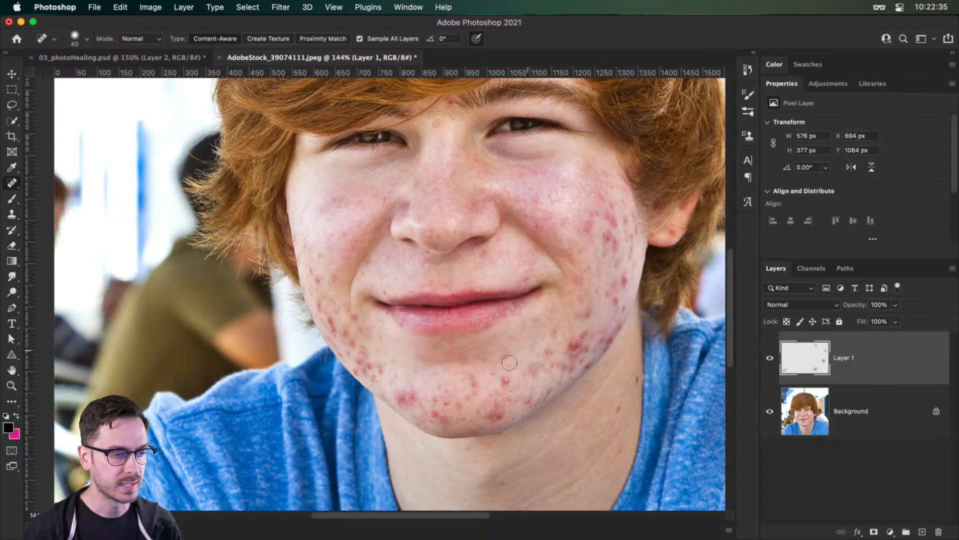
- Spot-heal the small blemishes on the upper chin below the lips
click(505, 381)
click(490, 375)
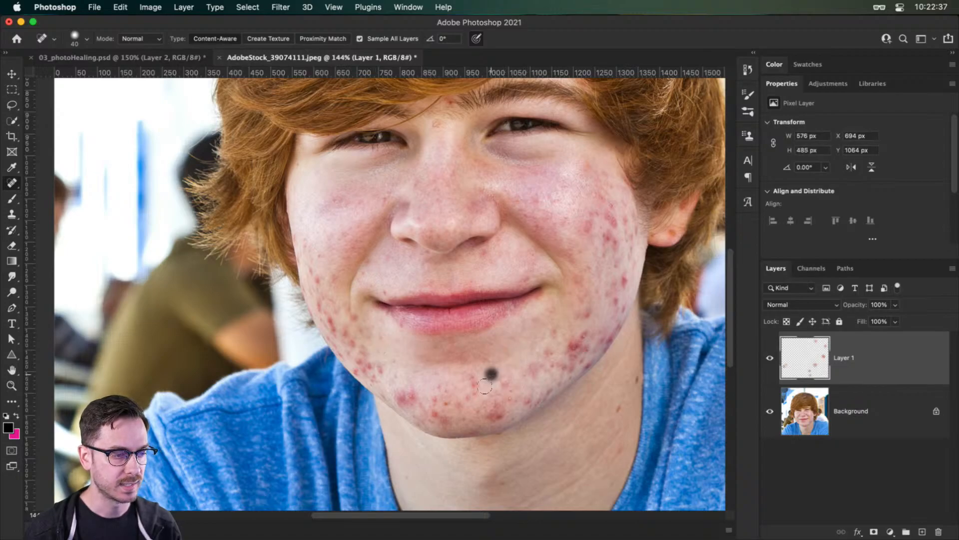
click(469, 380)
click(501, 382)
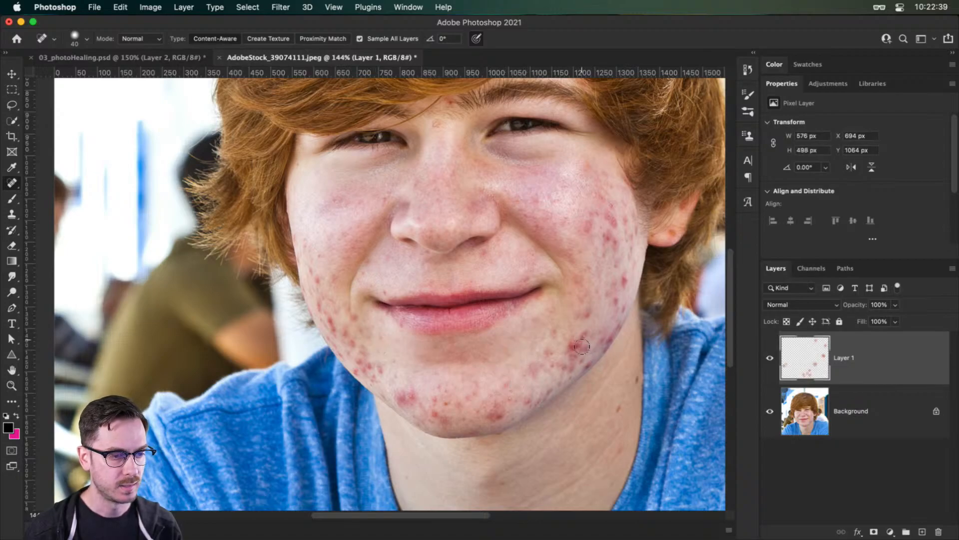
- Spot-heal the red blemishes on the jaw below the mouth corner and on the outer cheek toward the ear
click(564, 349)
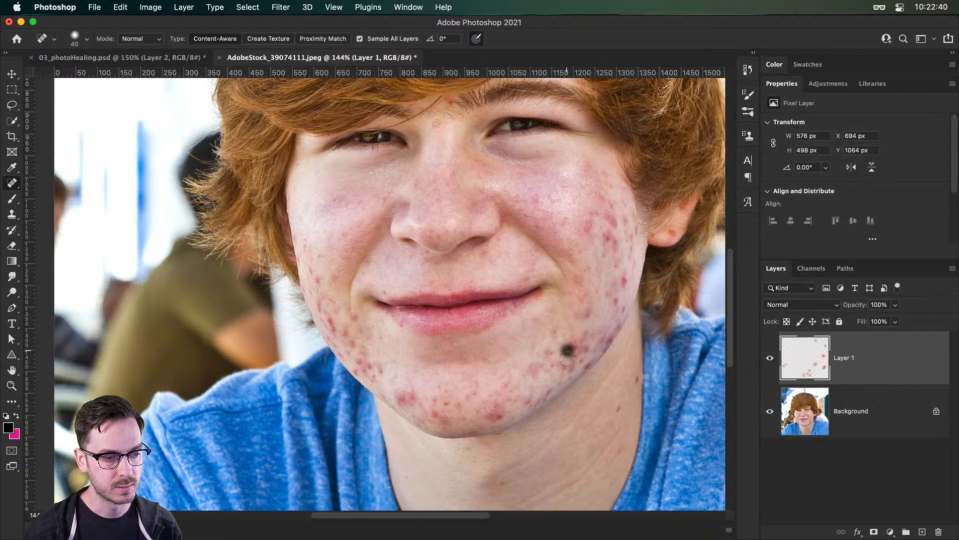
click(609, 204)
click(591, 217)
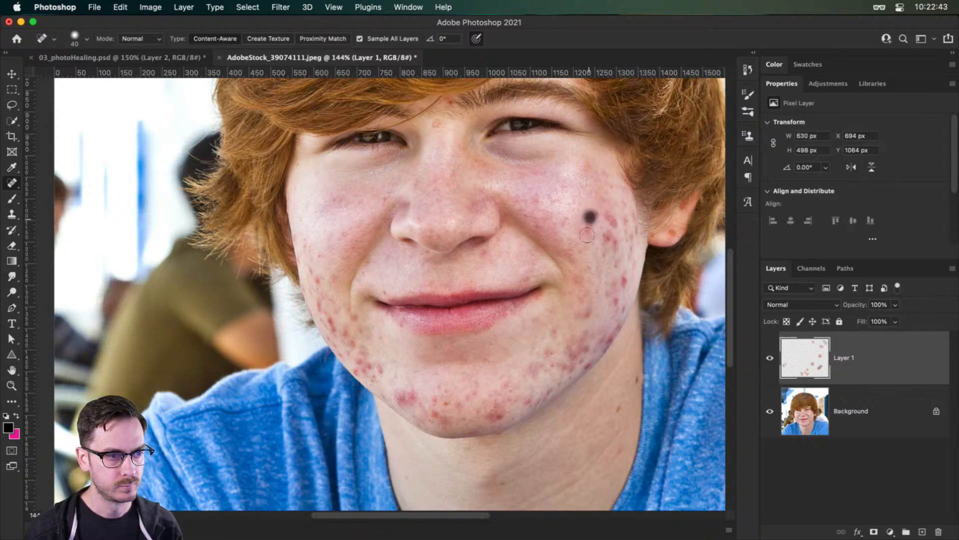
click(591, 225)
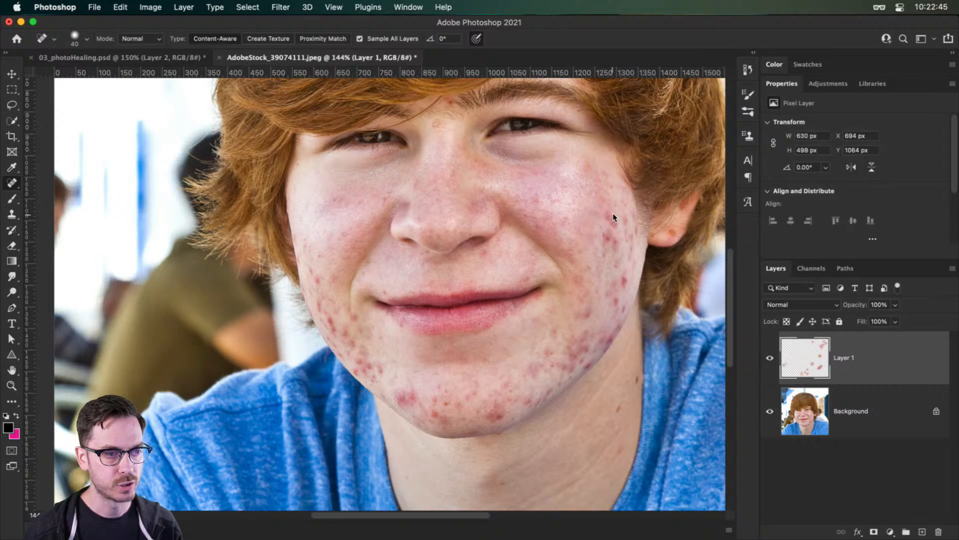
drag(599, 224, 615, 222)
click(609, 213)
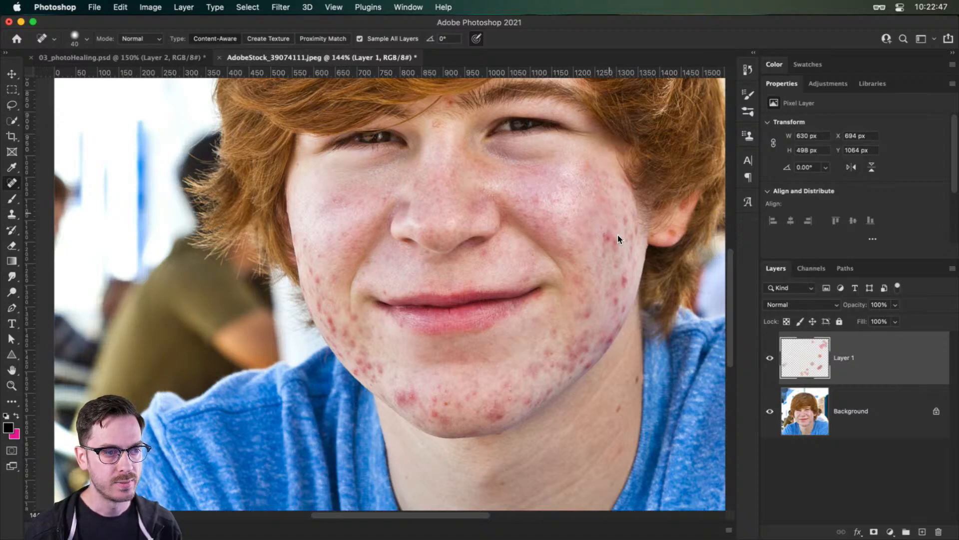
- Switch to the Healing Brush and heal the blemishes from the outer cheek down to the jaw, using skin sampled from the inner cheek
key(shift+j)
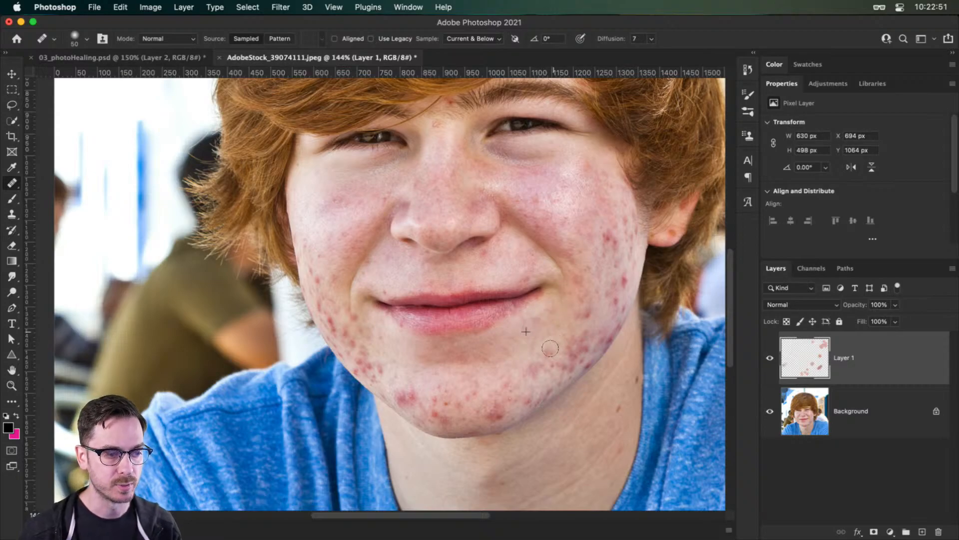
click(543, 366)
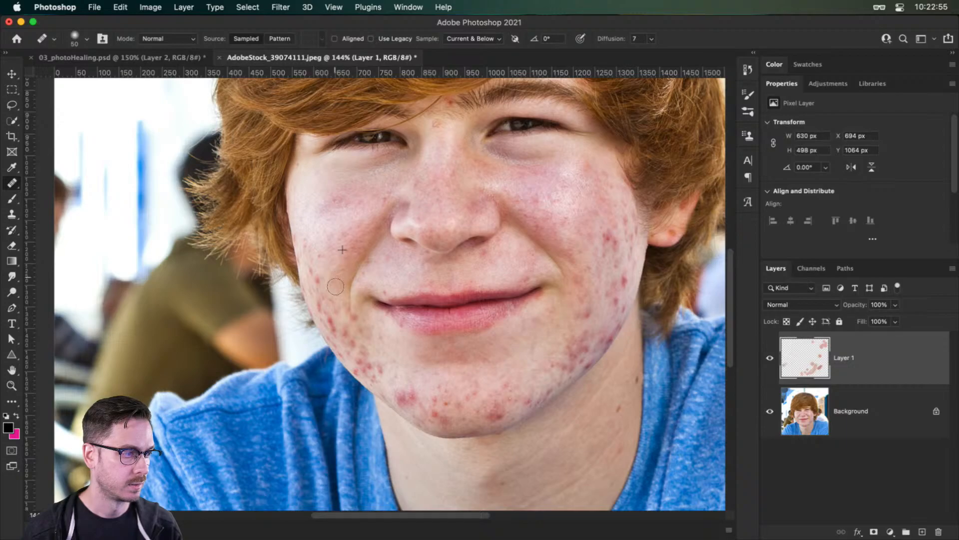
alt+click(592, 227)
mouse_move(617, 244)
mouse_down()
mouse_move(601, 262)
mouse_move(627, 288)
mouse_move(595, 354)
mouse_move(569, 367)
mouse_move(575, 359)
mouse_up()
alt+click(573, 263)
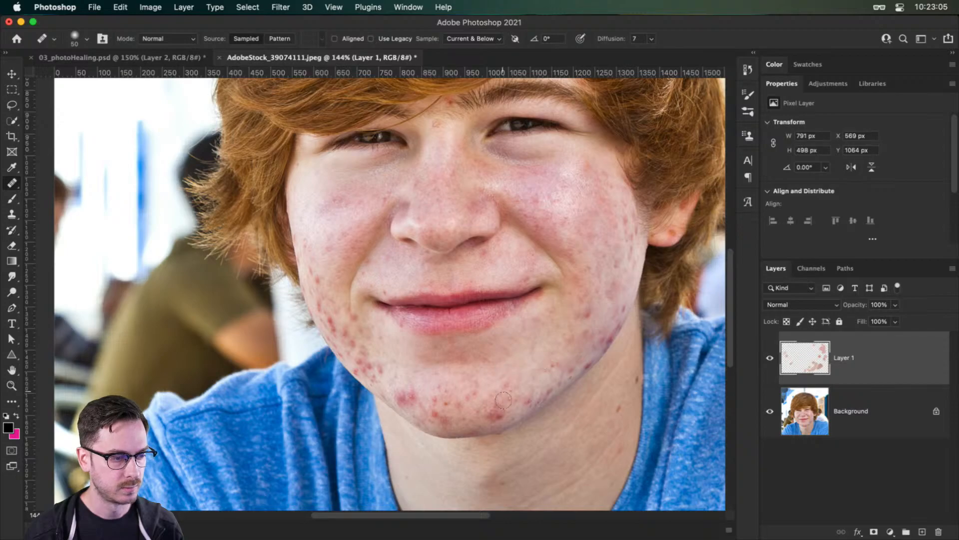
- Heal the red blemishes across the chin and adjoining jaw, sampling clean skin just above them
mouse_move(504, 400)
mouse_down()
mouse_move(480, 420)
mouse_move(469, 400)
mouse_move(453, 411)
mouse_move(447, 399)
mouse_move(399, 401)
mouse_move(437, 414)
mouse_up()
alt+click(500, 383)
alt+click(428, 381)
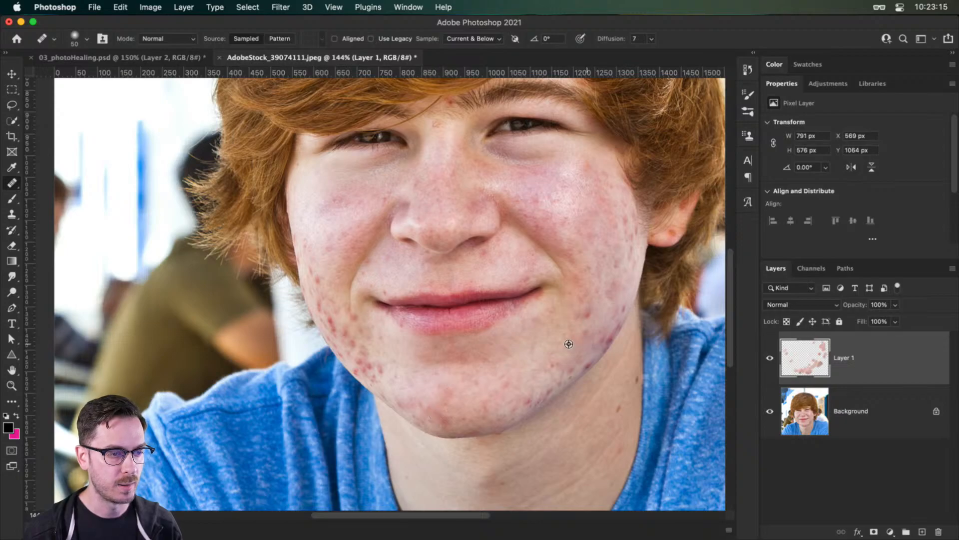
alt+click(568, 344)
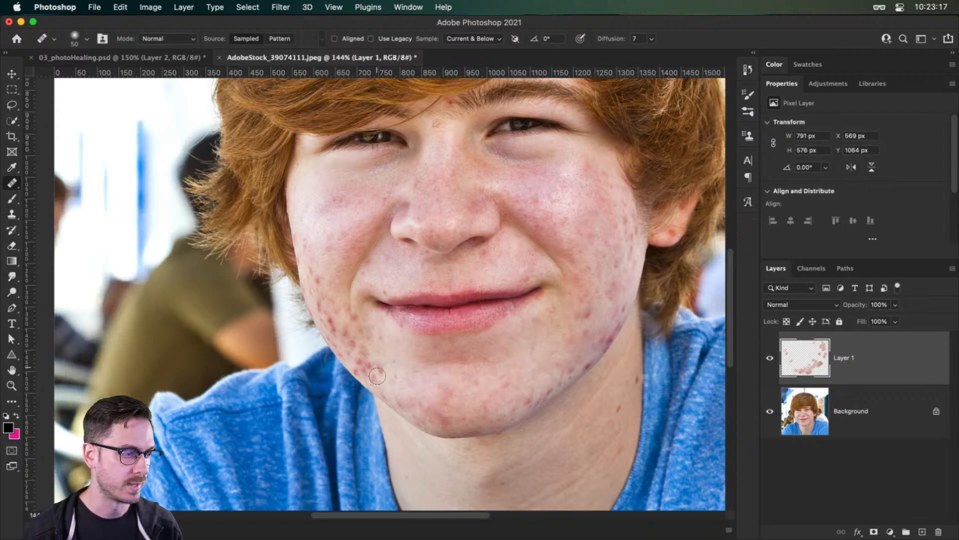
- Heal the blemishes along the opposite jaw and lower cheek, sampling clean skin between the jaw and the mouth
alt+click(394, 355)
drag(360, 359, 375, 385)
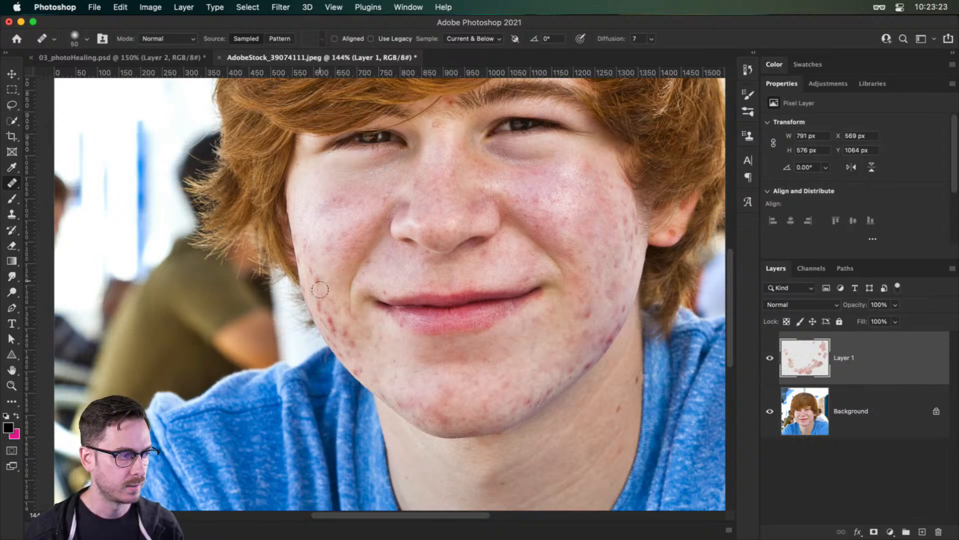
drag(319, 286, 313, 277)
- View the whole portrait and compare it with and without the healing on Layer 1
drag(570, 296, 530, 298)
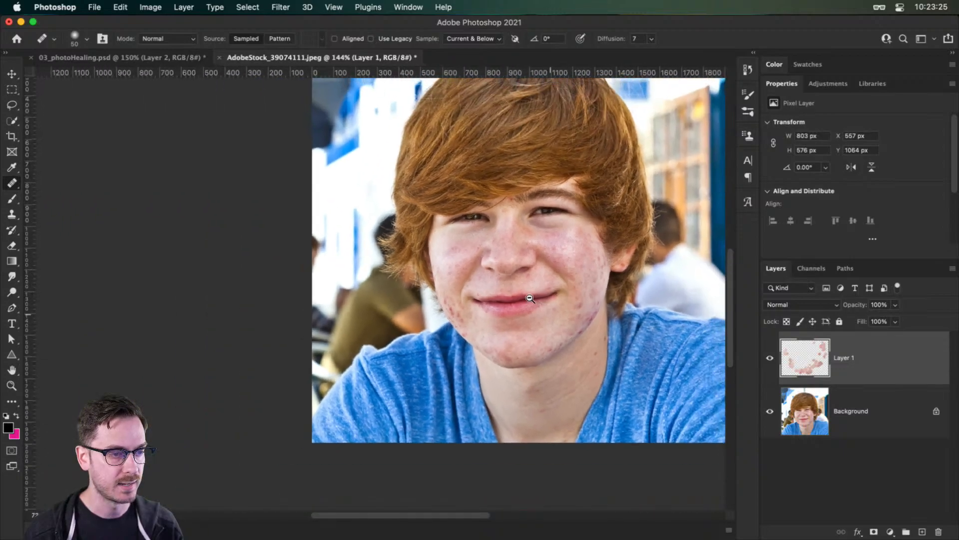
key(super+0)
click(770, 357)
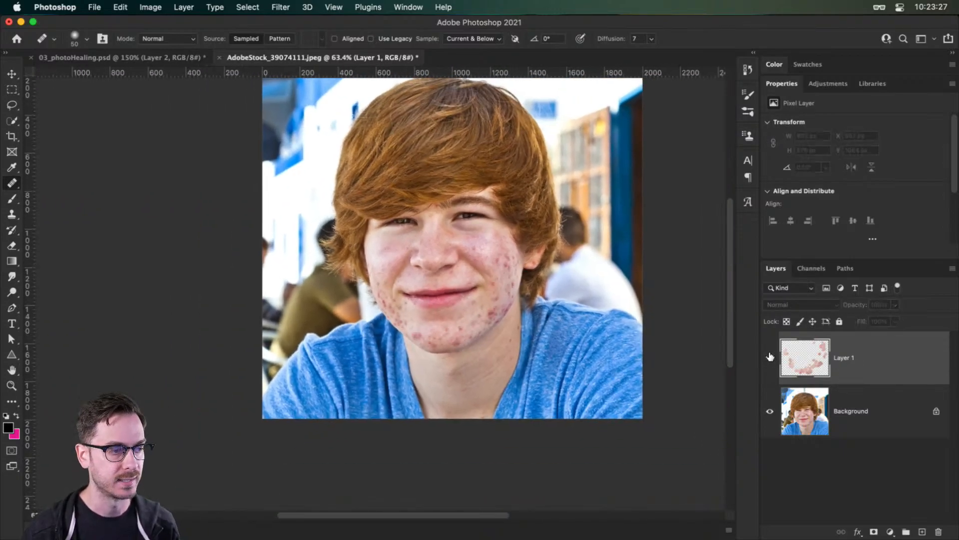
click(770, 357)
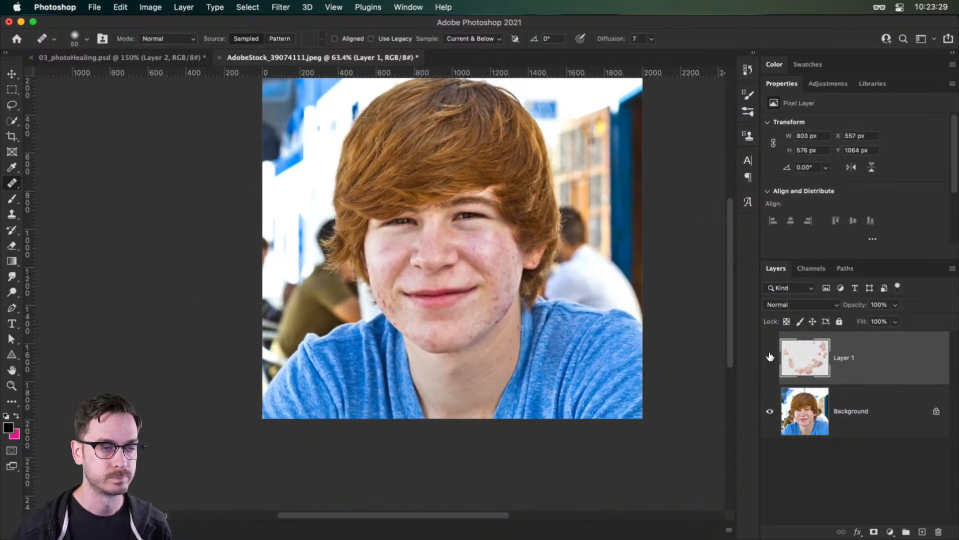
click(770, 357)
click(770, 357)
click(770, 357)
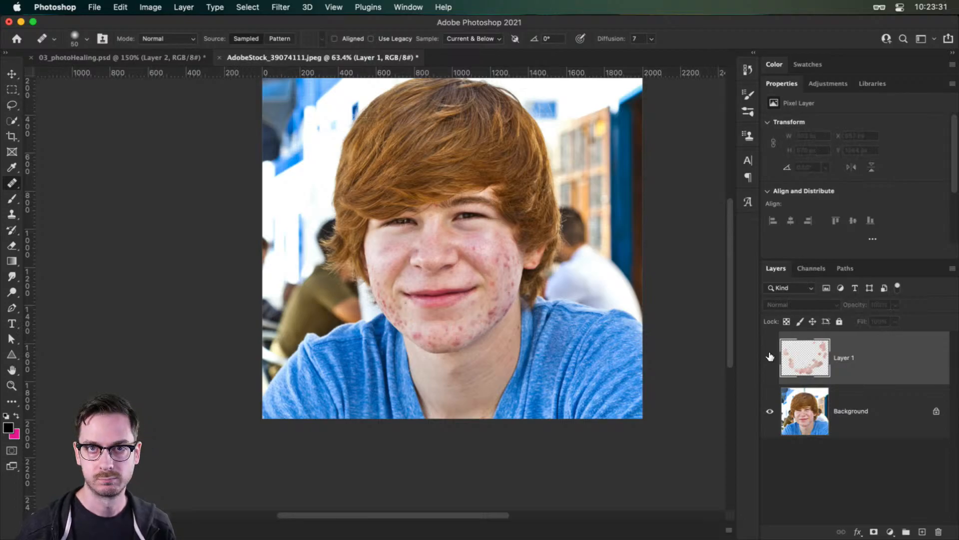
click(769, 357)
- Heal the remaining cluster of blemishes on the lower cheek above the blue shirt's shoulder, near the olive-shirted person
scroll(381, 313, up, 6)
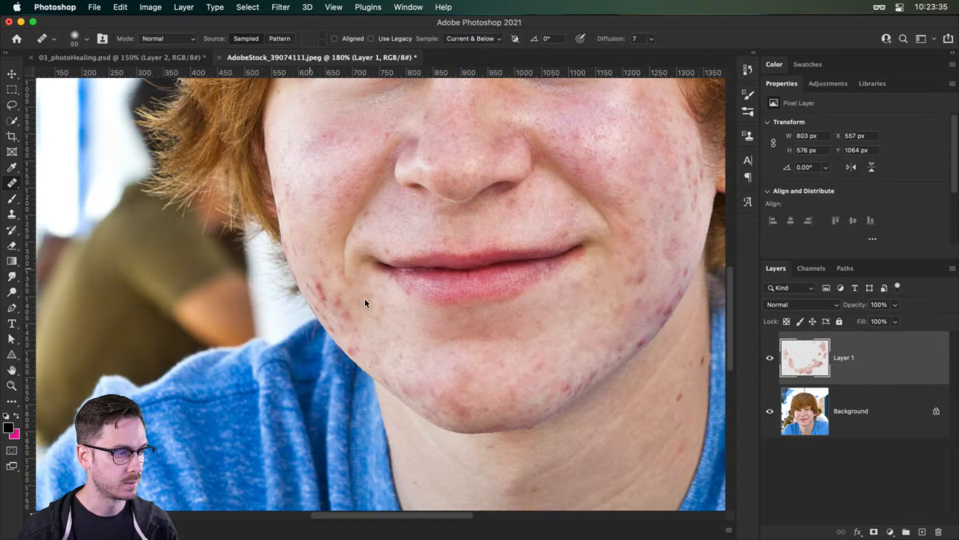
mouse_move(319, 302)
mouse_down()
mouse_move(361, 320)
mouse_move(334, 314)
mouse_move(353, 336)
mouse_move(388, 339)
mouse_up()
alt+click(398, 331)
- Heal the spots beside the mouth corner and the dark patch on the jaw edge below the ear, sampling nearby skin
scroll(396, 332, right, 5)
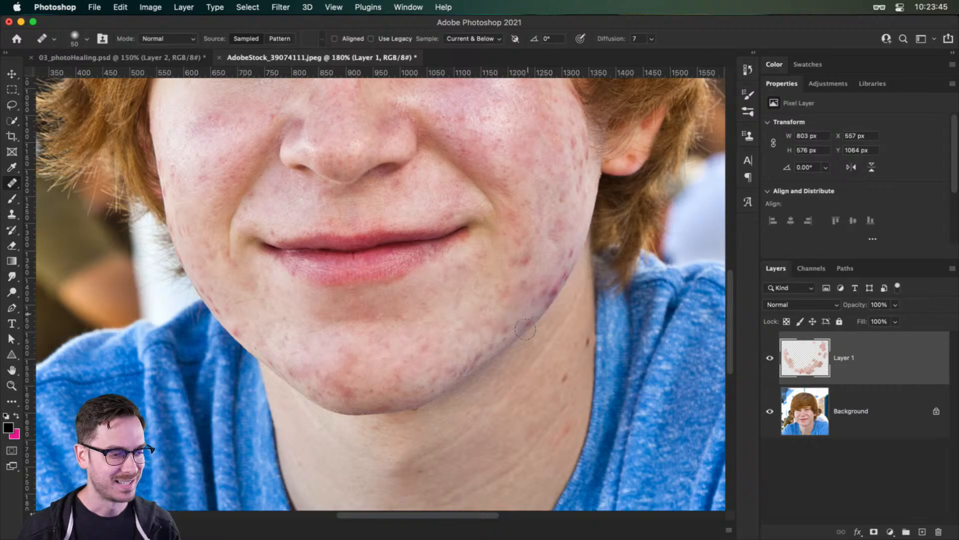
alt+click(491, 296)
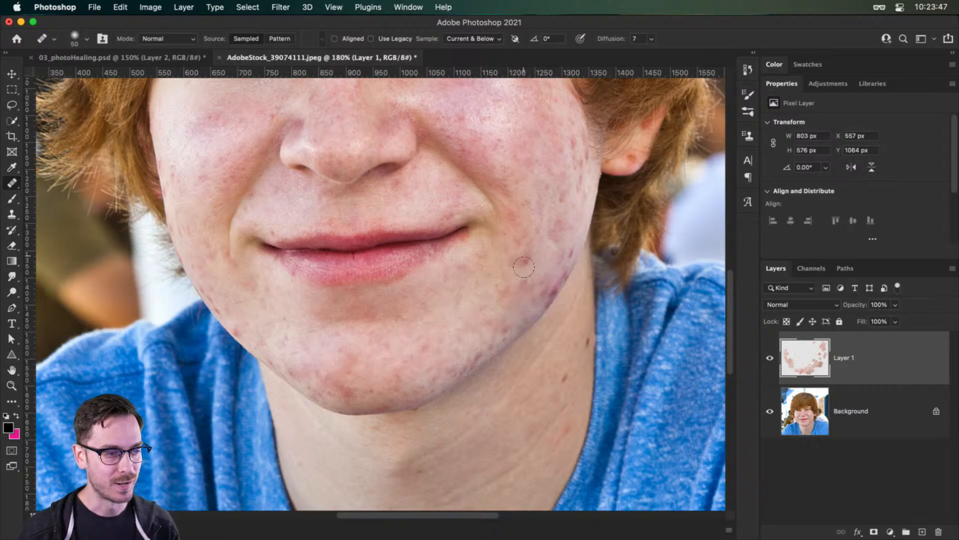
click(524, 259)
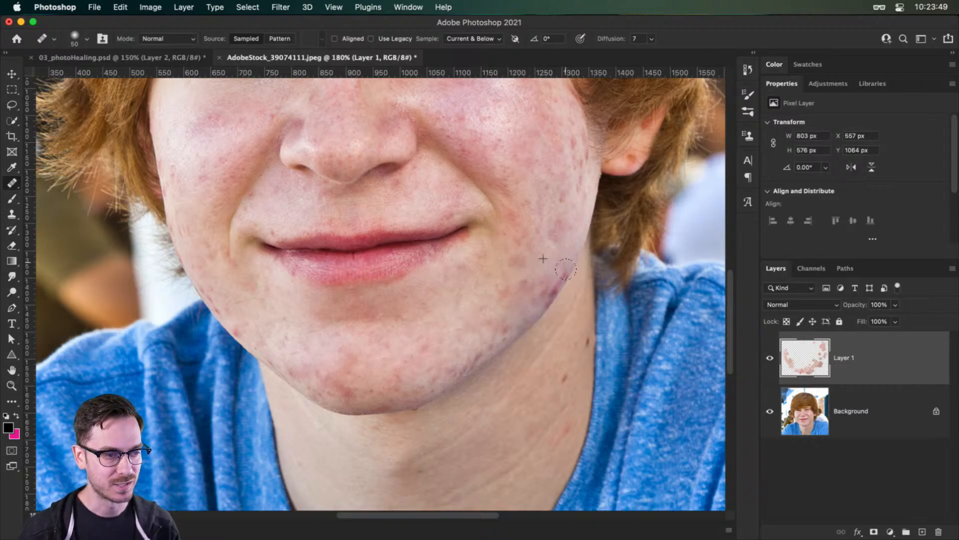
alt+click(525, 284)
click(546, 296)
click(550, 290)
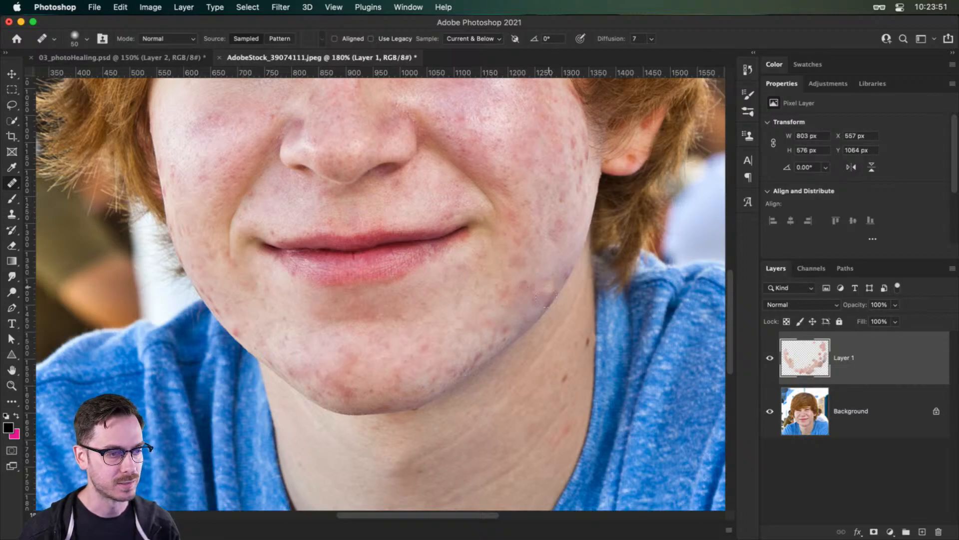
- Reduce the Healing Brush to 40 px and heal the small blemishes along the chin and jawline with sampled skin
drag(679, 278, 679, 283)
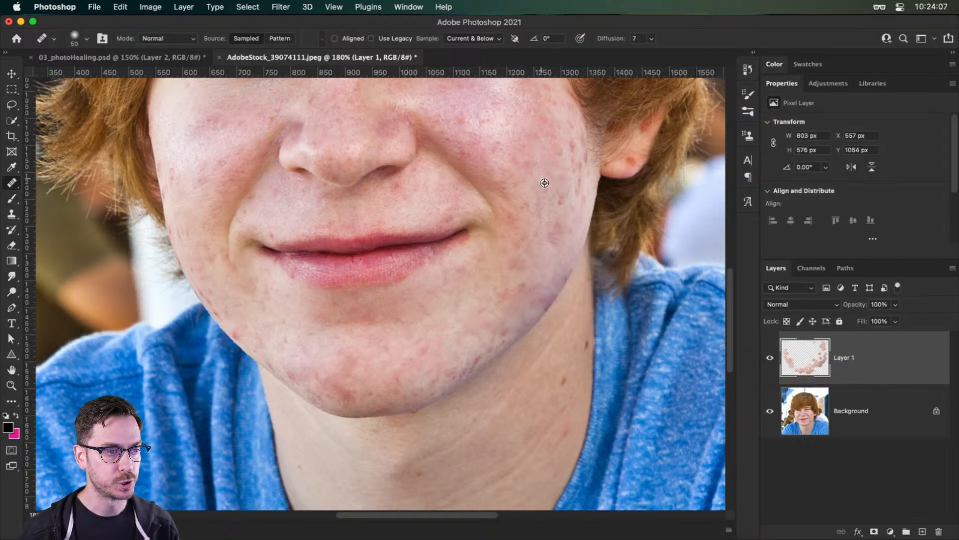
drag(483, 196, 559, 207)
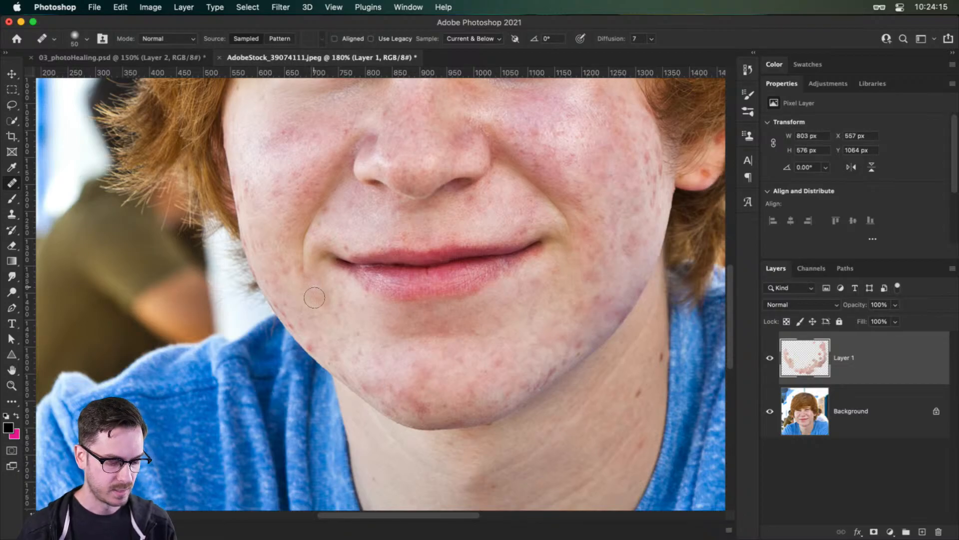
key(bracketleft)
alt+click(384, 359)
click(382, 399)
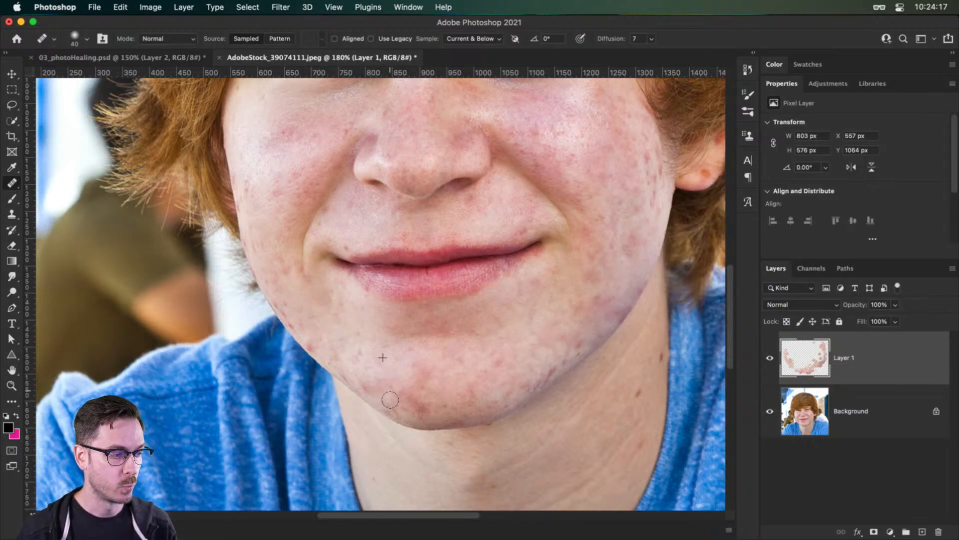
alt+click(499, 361)
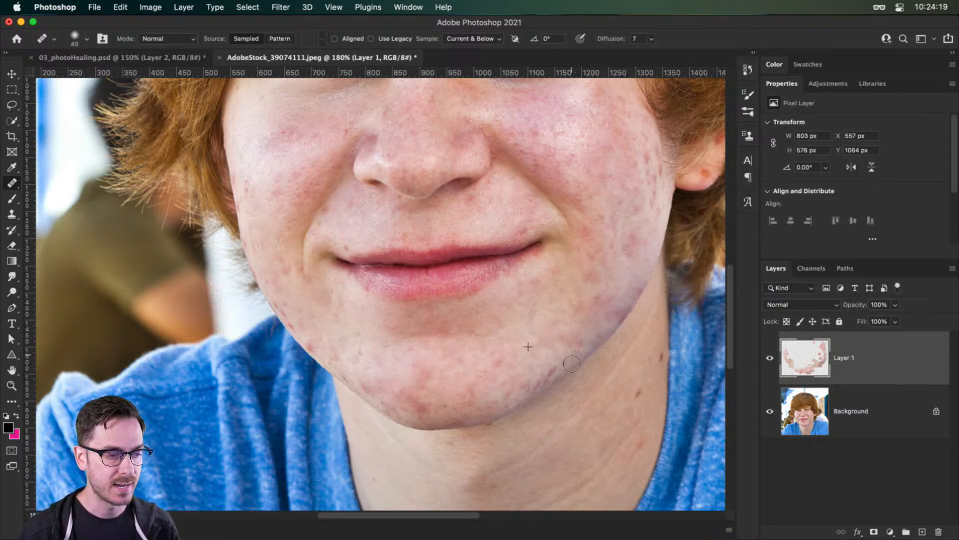
click(546, 377)
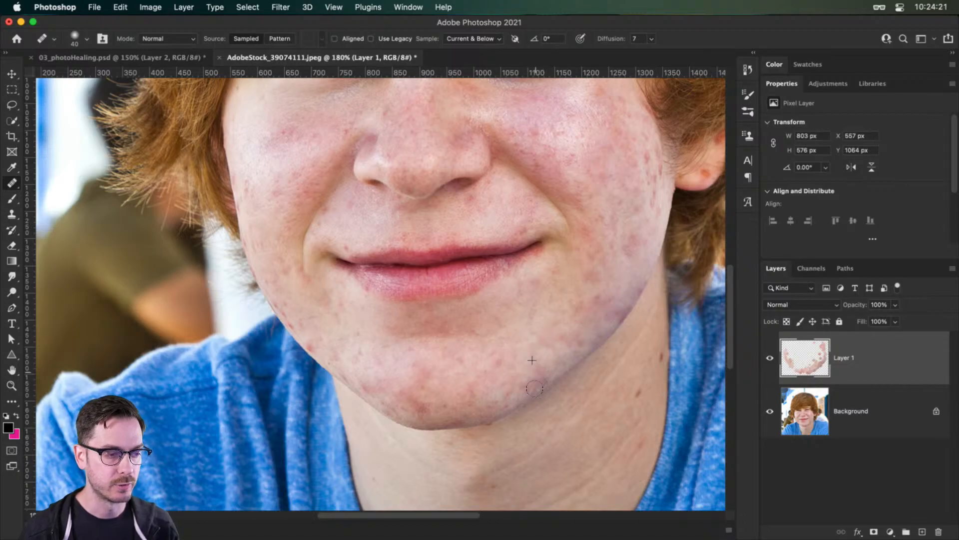
alt+click(515, 368)
alt+click(536, 309)
click(580, 312)
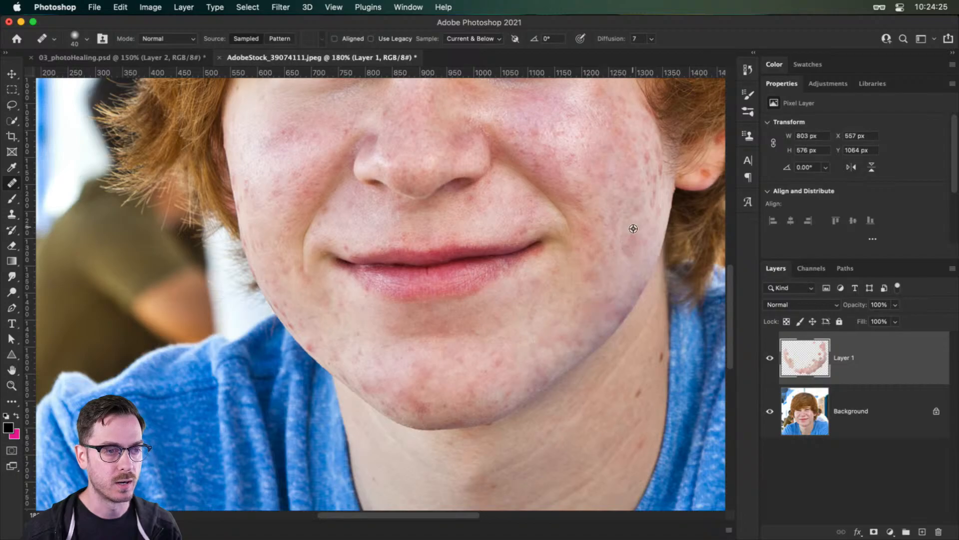
- Heal the discolored spots on the lower cheek and the red area beside the nose, resampling skin for each
alt+click(623, 210)
click(629, 242)
scroll(629, 241, up, 3)
alt+click(574, 156)
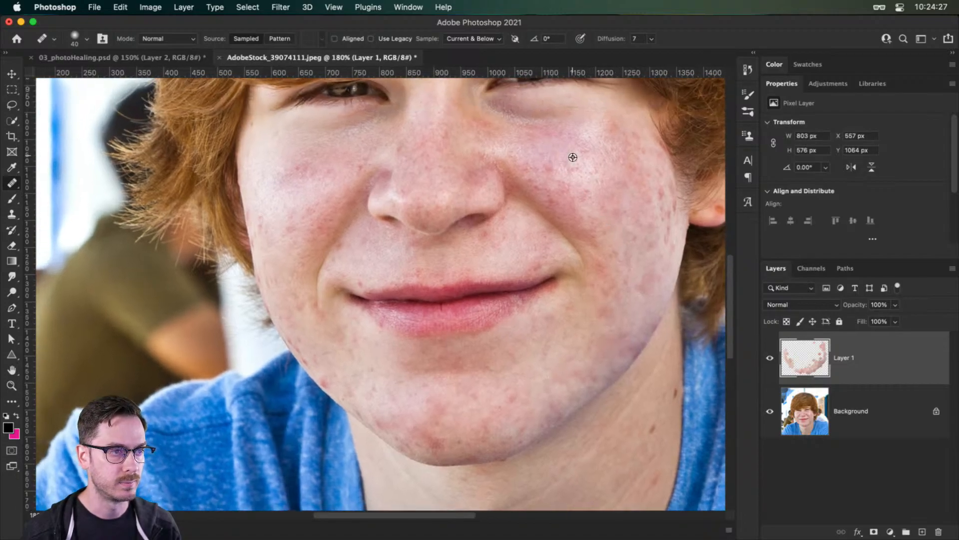
click(548, 179)
alt+click(601, 175)
drag(570, 211, 595, 205)
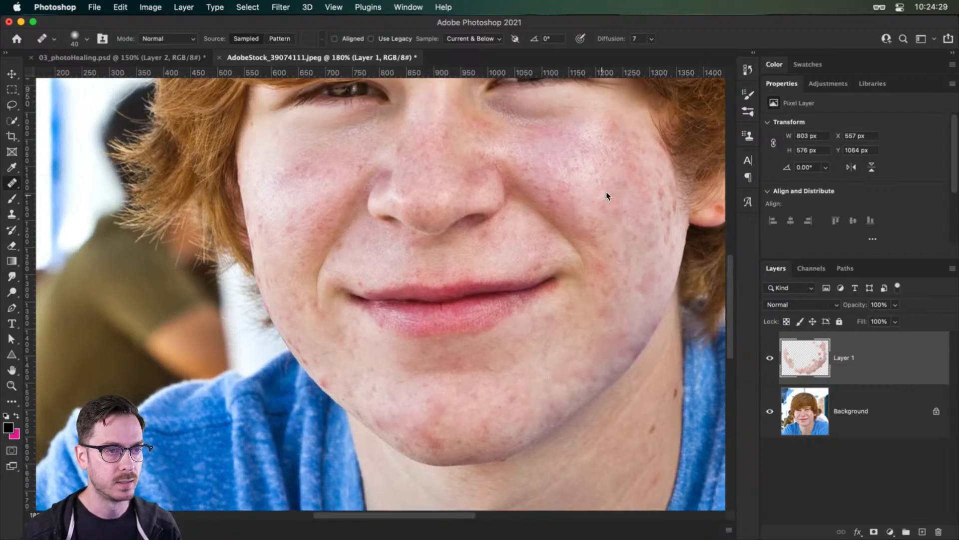
- Heal the row of dark spots along the outer cheek beside the ear and hairline
drag(659, 201, 664, 244)
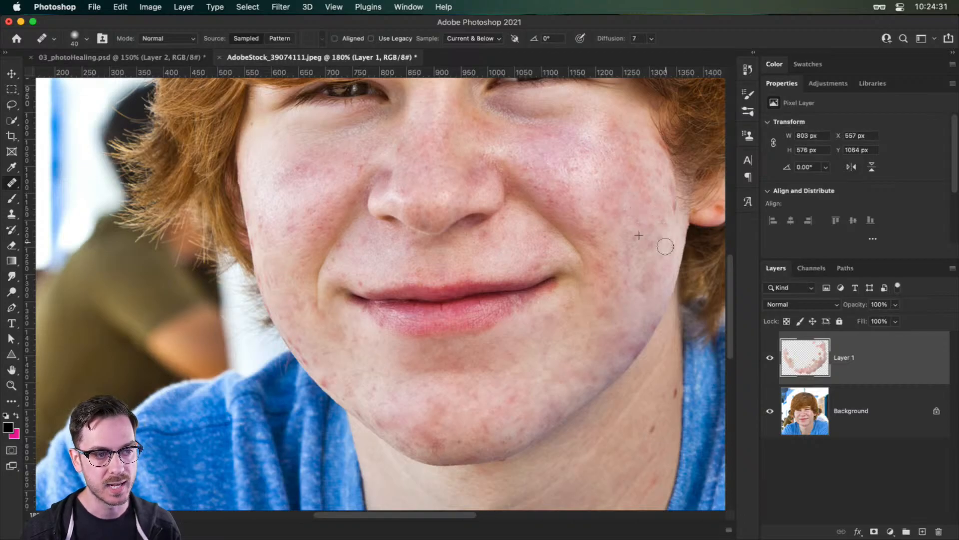
alt+click(644, 199)
click(676, 214)
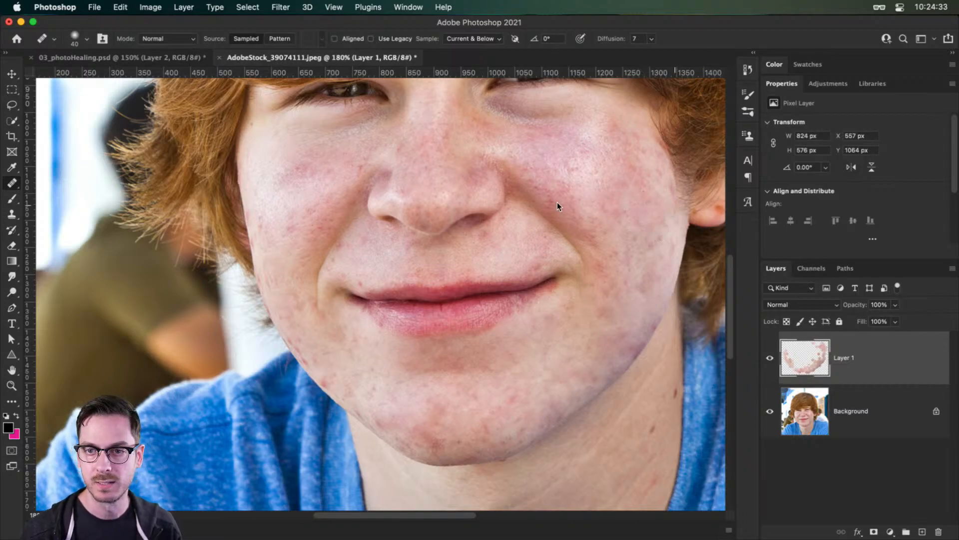
- Reduce the Healing Brush to 35 px and heal the small red spots along the opposite jaw edge above the shirt
drag(331, 250, 416, 229)
key(bracketleft)
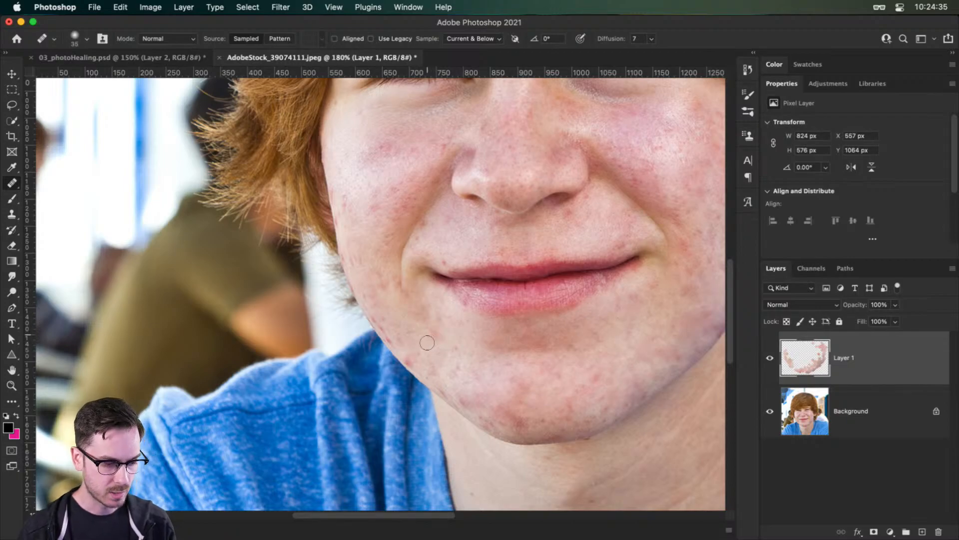
click(407, 360)
mouse_move(407, 360)
mouse_down()
mouse_move(380, 325)
mouse_move(388, 336)
mouse_up()
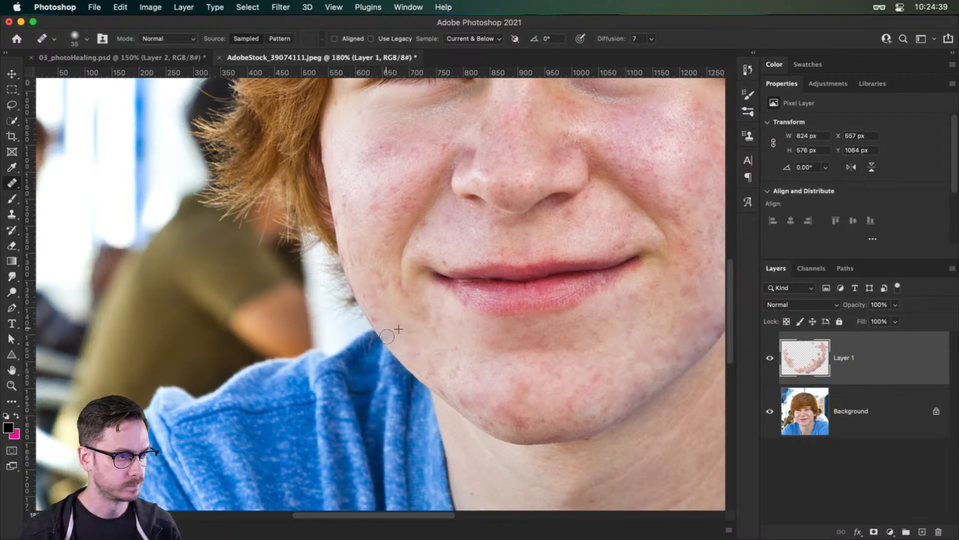
- Return to the full portrait and compare the finished retouch against the original by hiding and showing Layer 1
drag(520, 324, 495, 322)
drag(571, 313, 516, 316)
drag(600, 288, 532, 310)
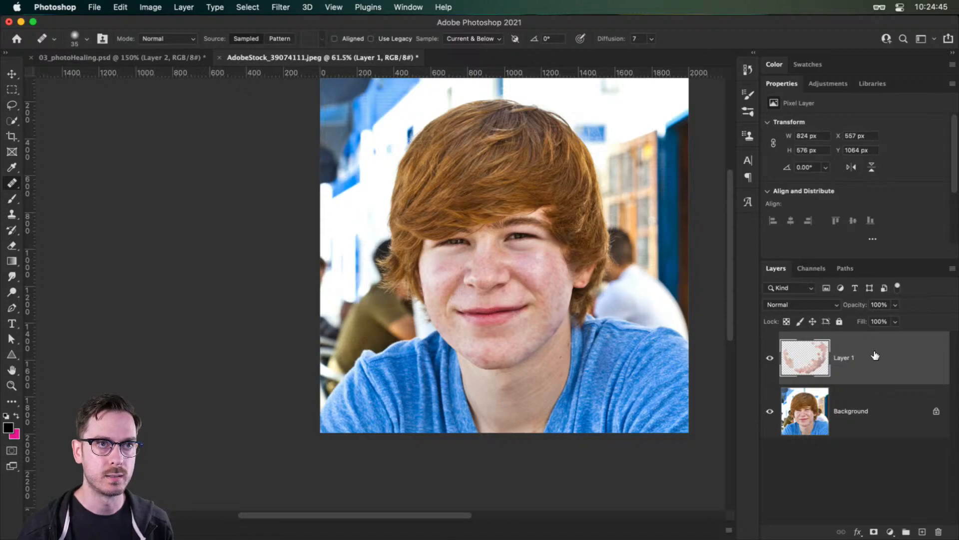
click(770, 358)
click(769, 357)
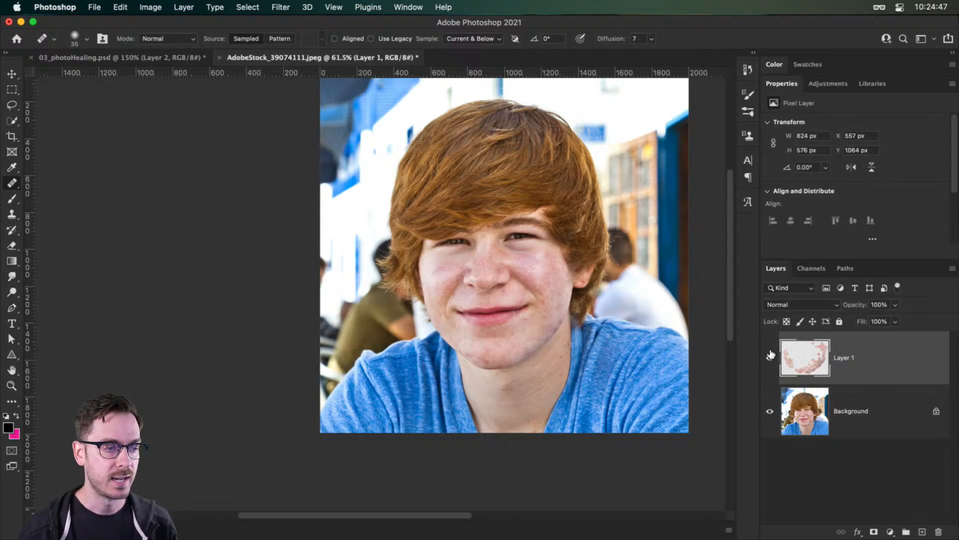
- Combine Layer 1 and the Background layer into a single smart object
shift+click(873, 396)
right_click(879, 400)
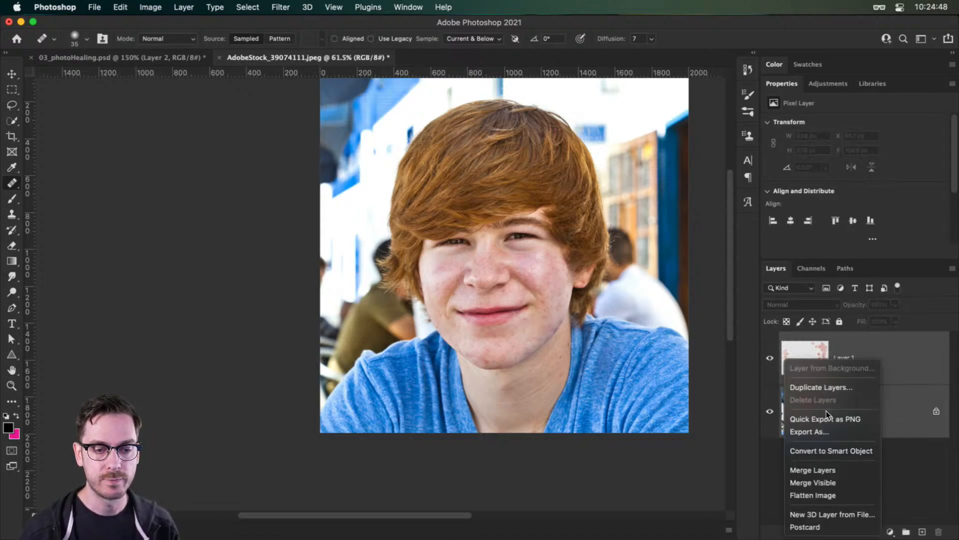
click(841, 449)
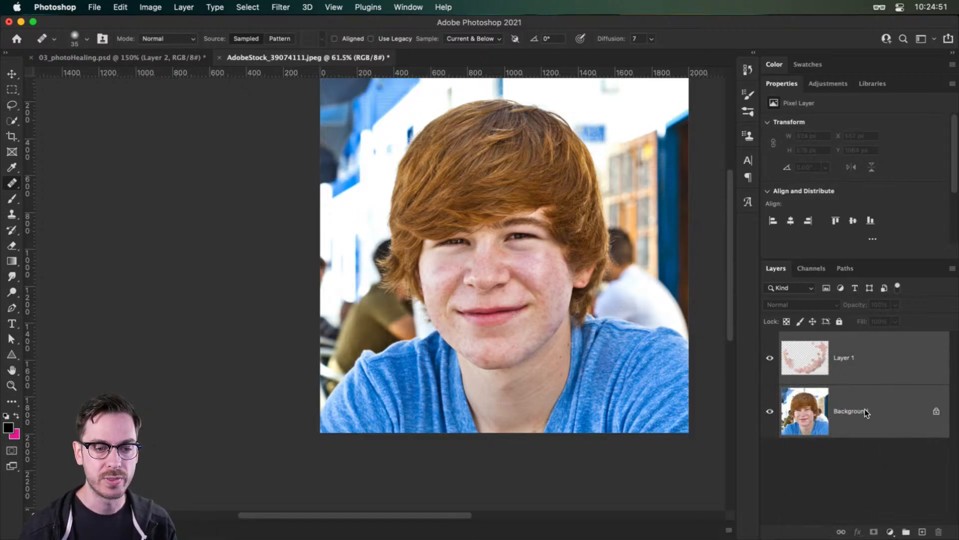
- Try the Skin Smoothing neural filter on the portrait's face with Blur set to 19, and discard it without applying
click(303, 6)
mouse_move(289, 4)
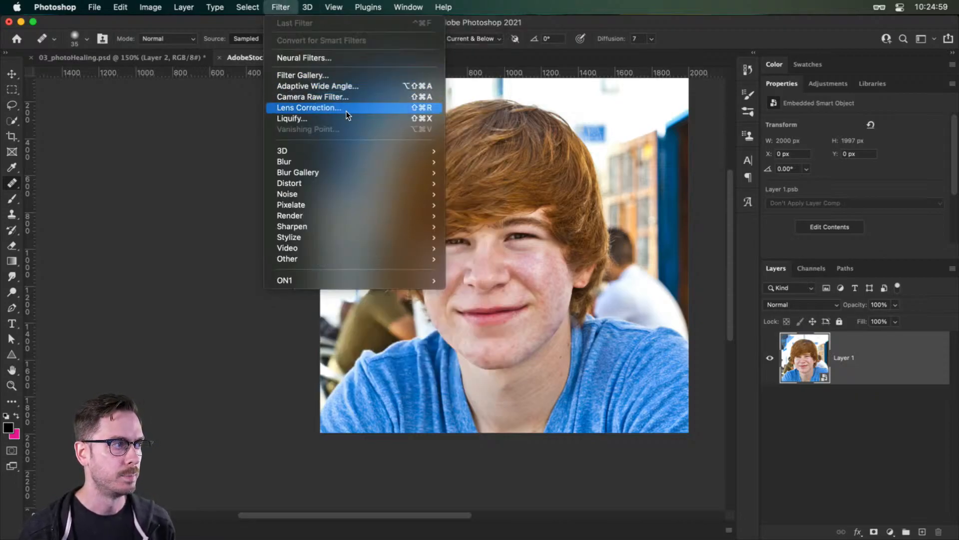
click(340, 58)
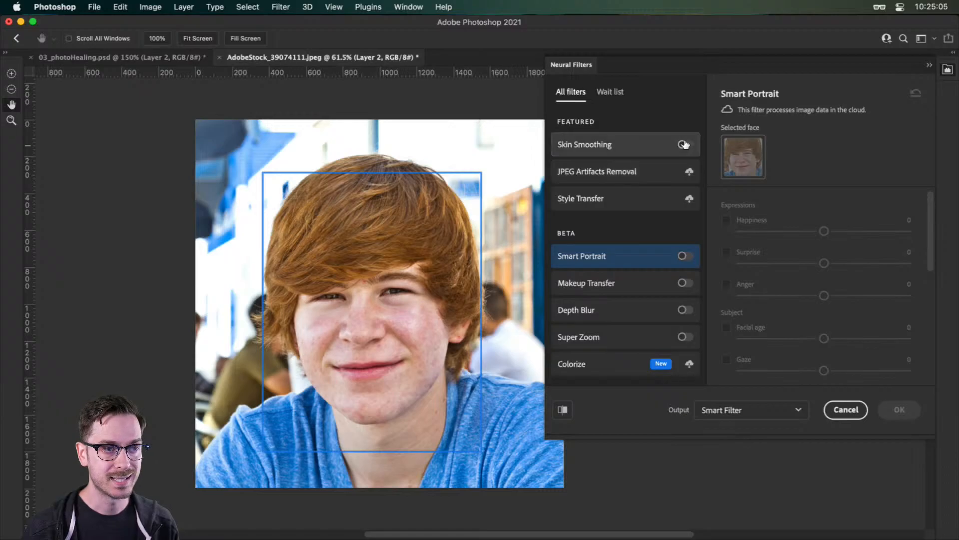
click(684, 144)
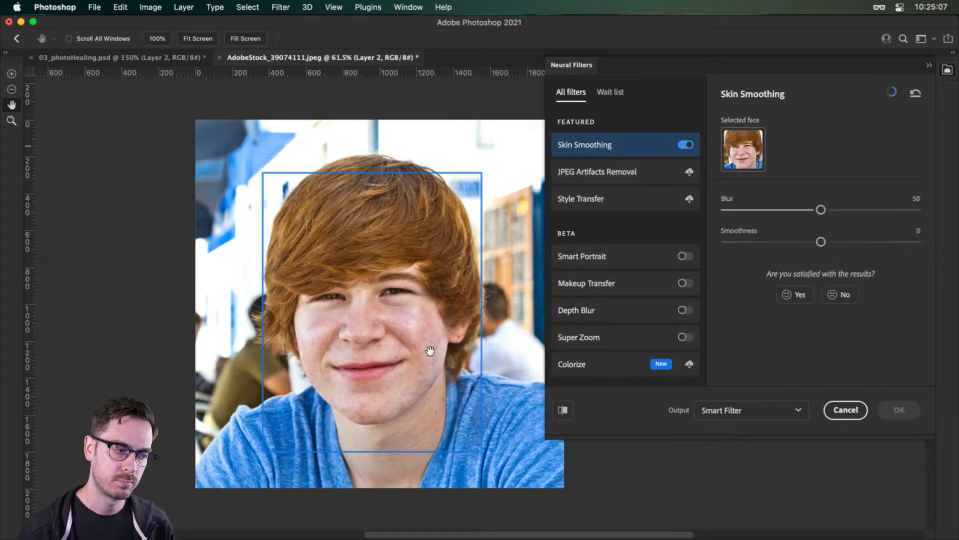
scroll(367, 372, up, 2)
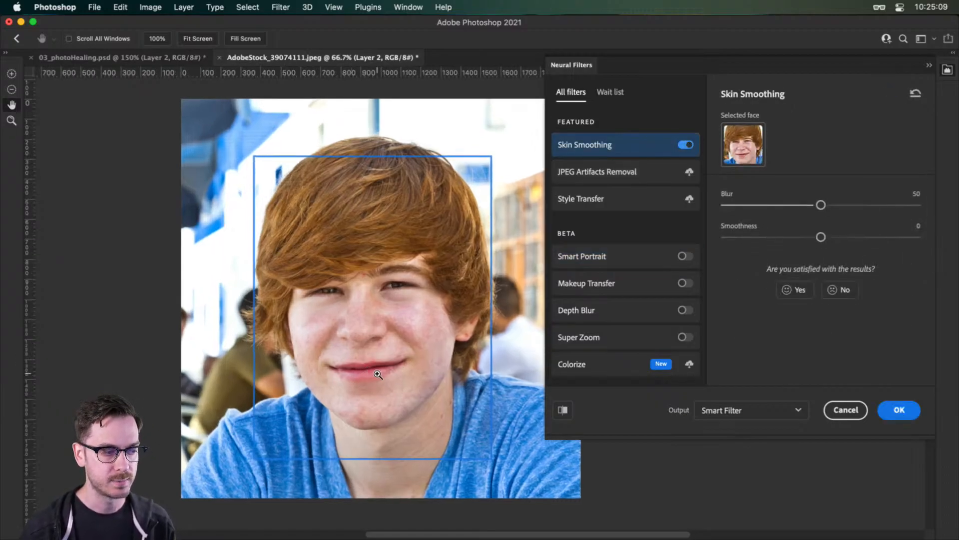
drag(372, 364, 359, 343)
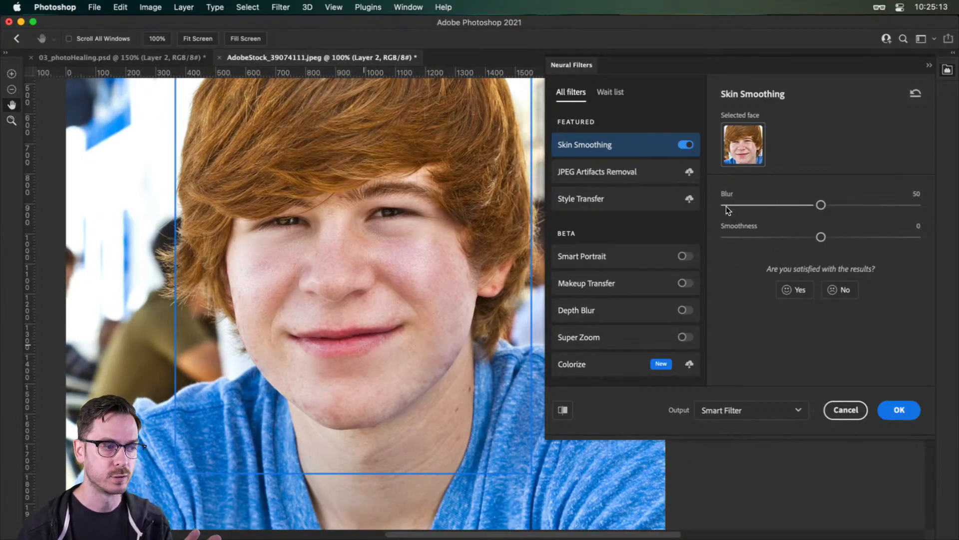
click(760, 206)
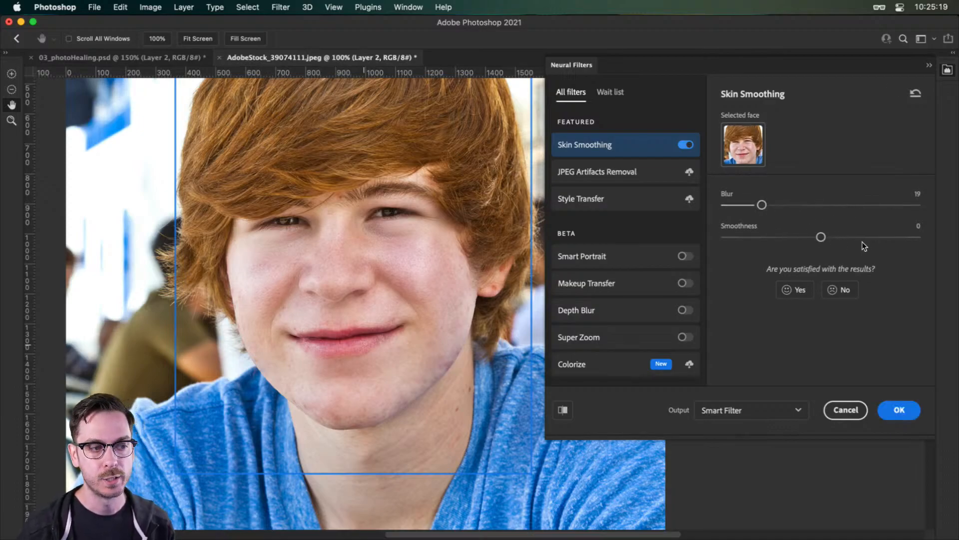
click(842, 410)
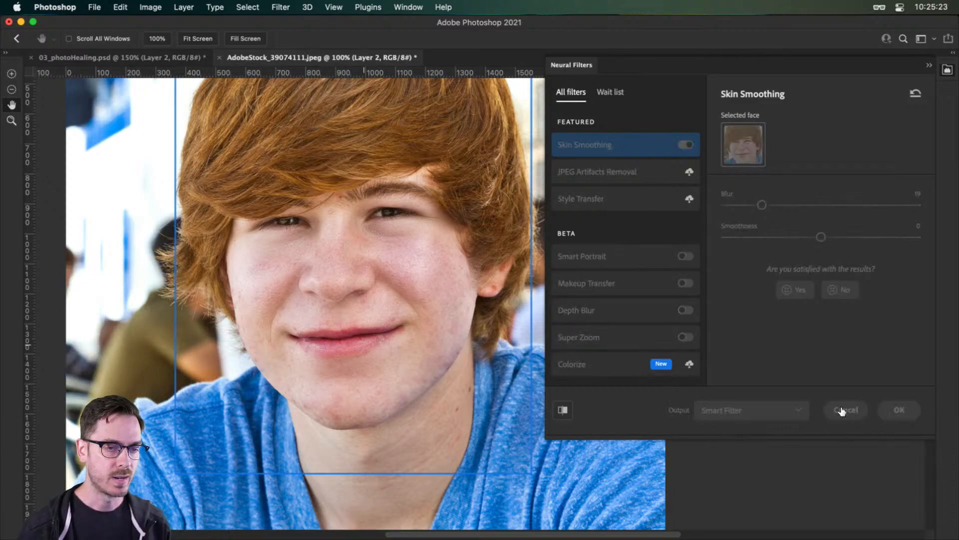